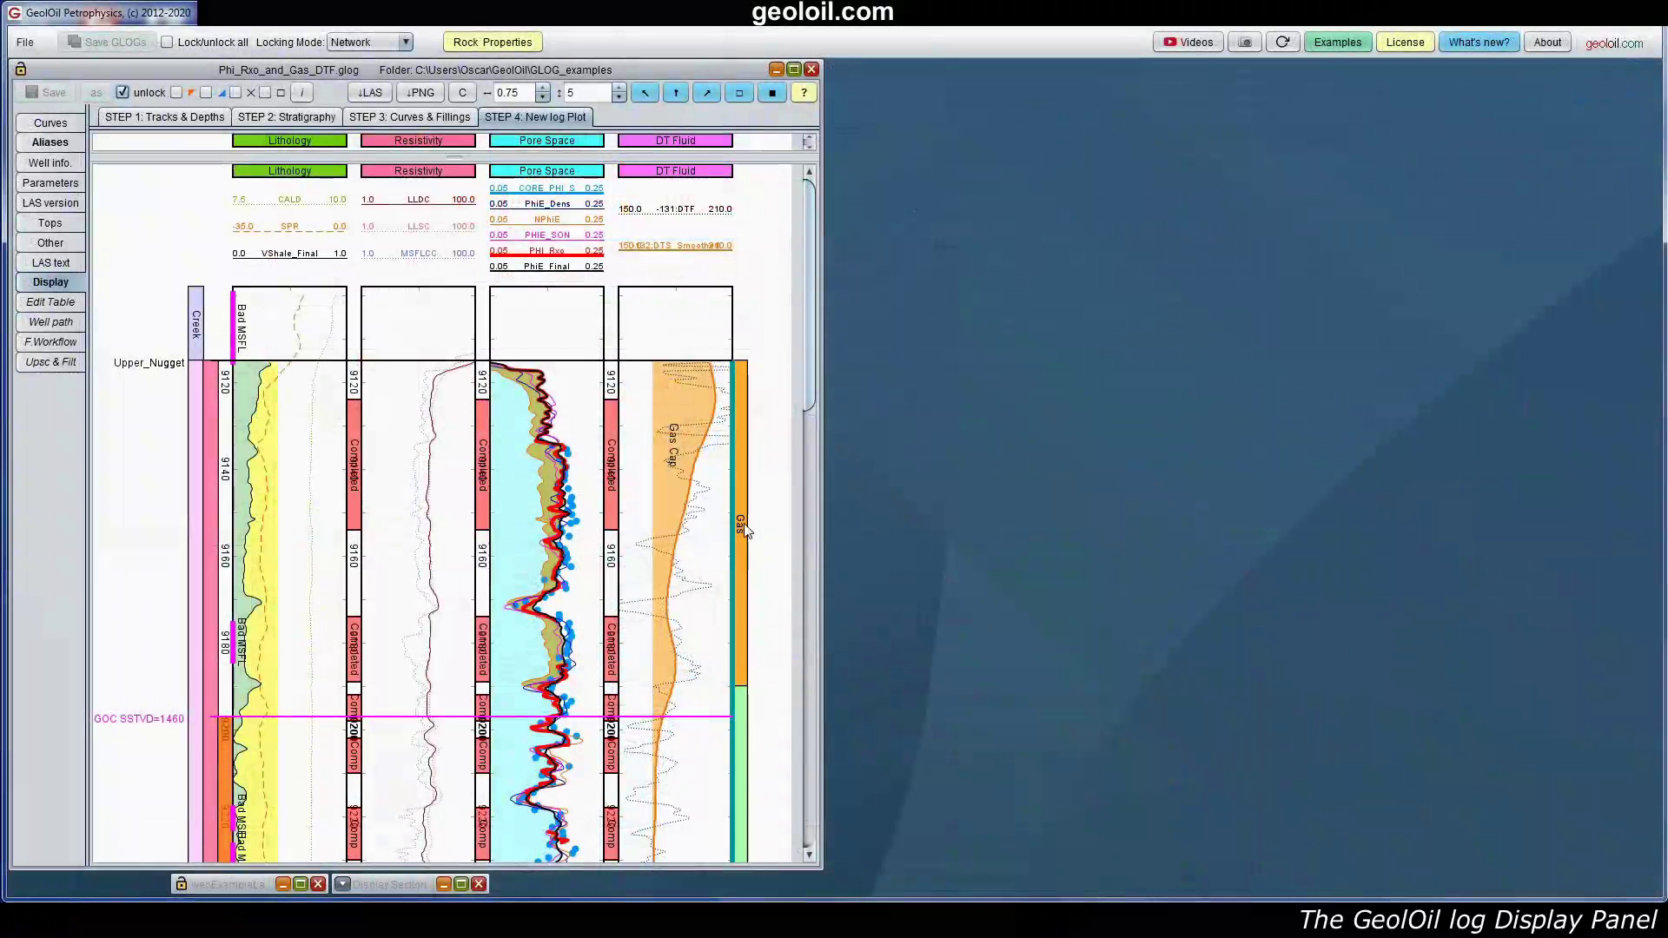
# Step: Minimize and restore the Phi_Rxo_and_Gas_DTF.glog window, and toggle its unlock option off and on repeatedly
pyautogui.click(777, 69)
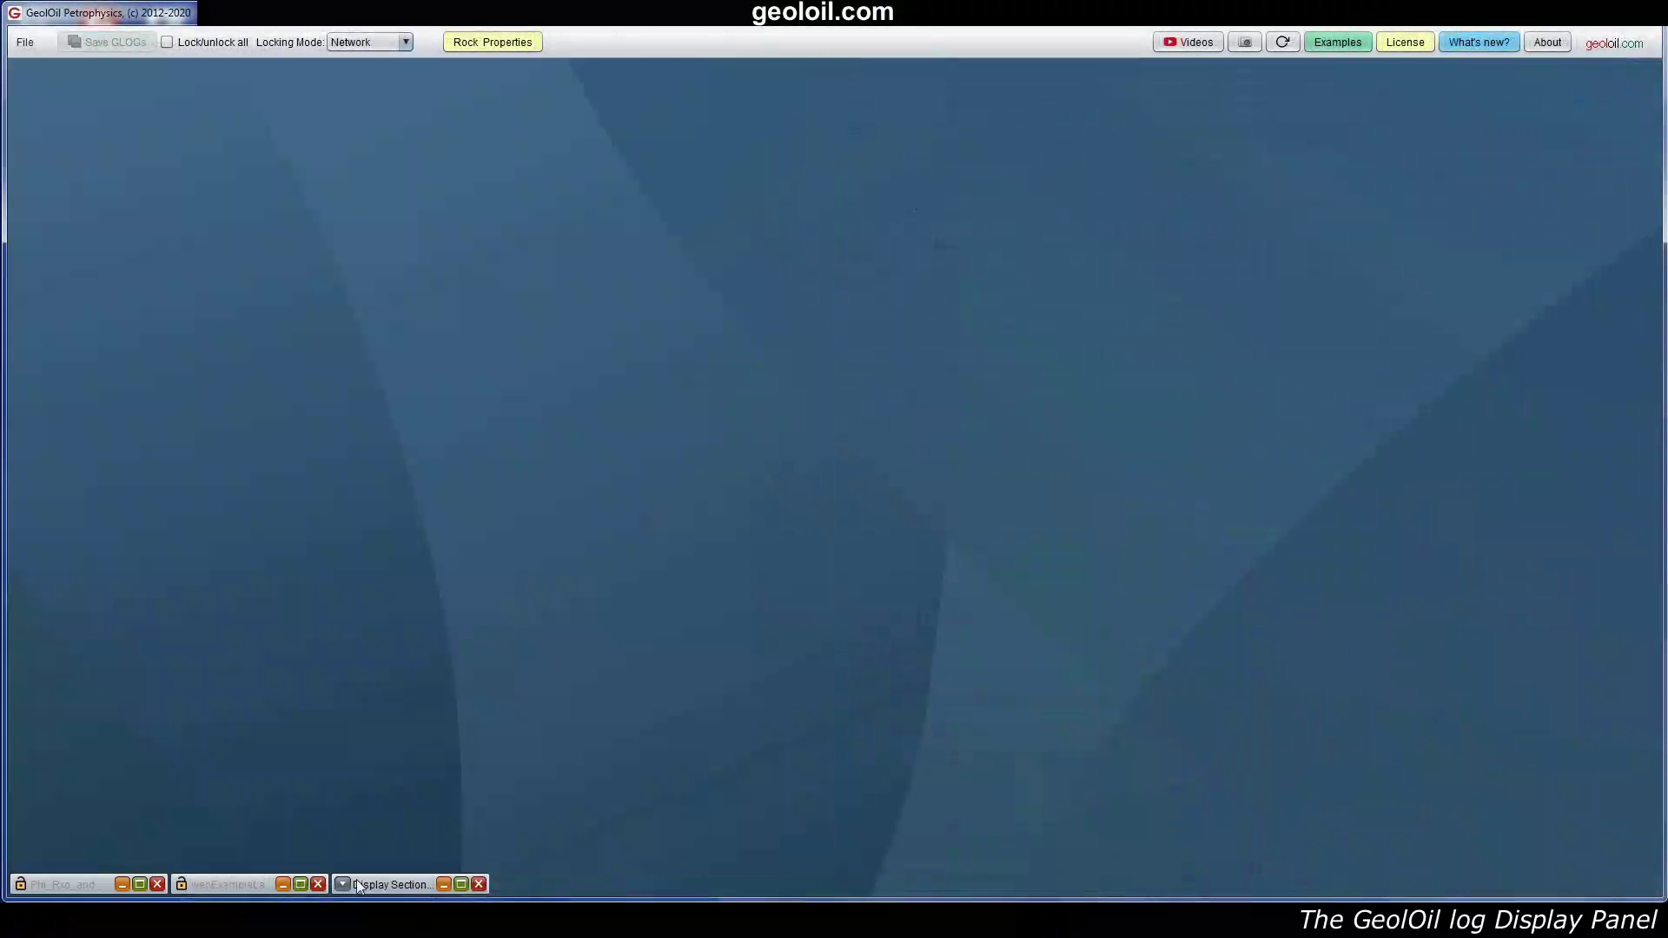
pyautogui.click(123, 884)
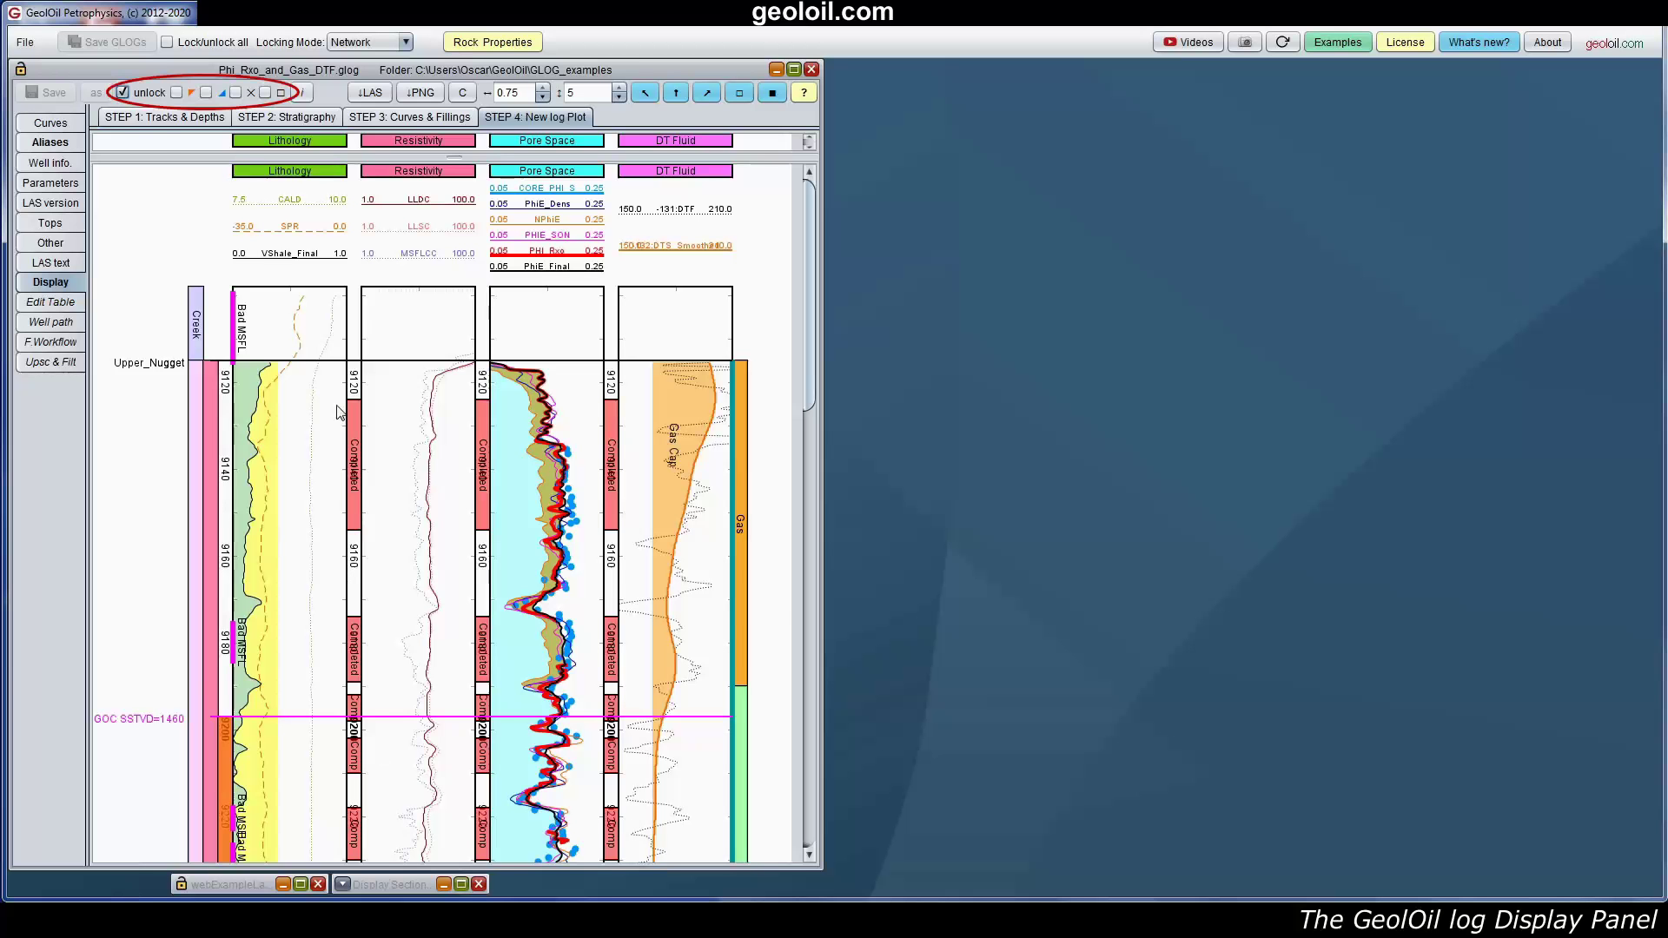
pyautogui.click(123, 92)
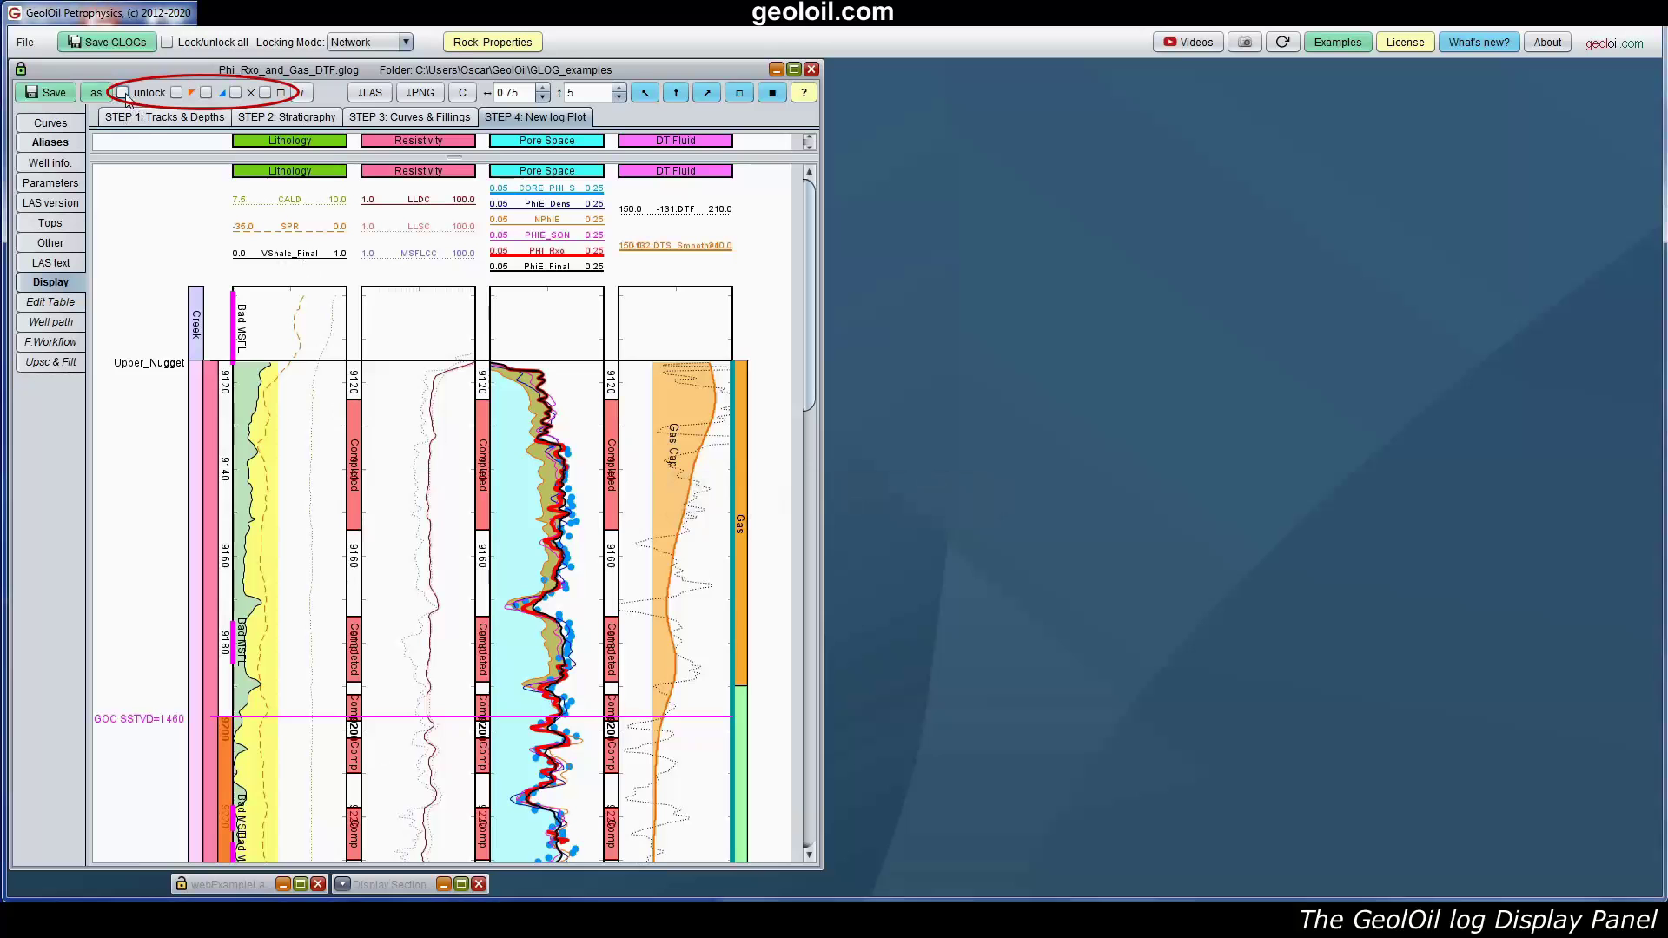
pyautogui.click(123, 92)
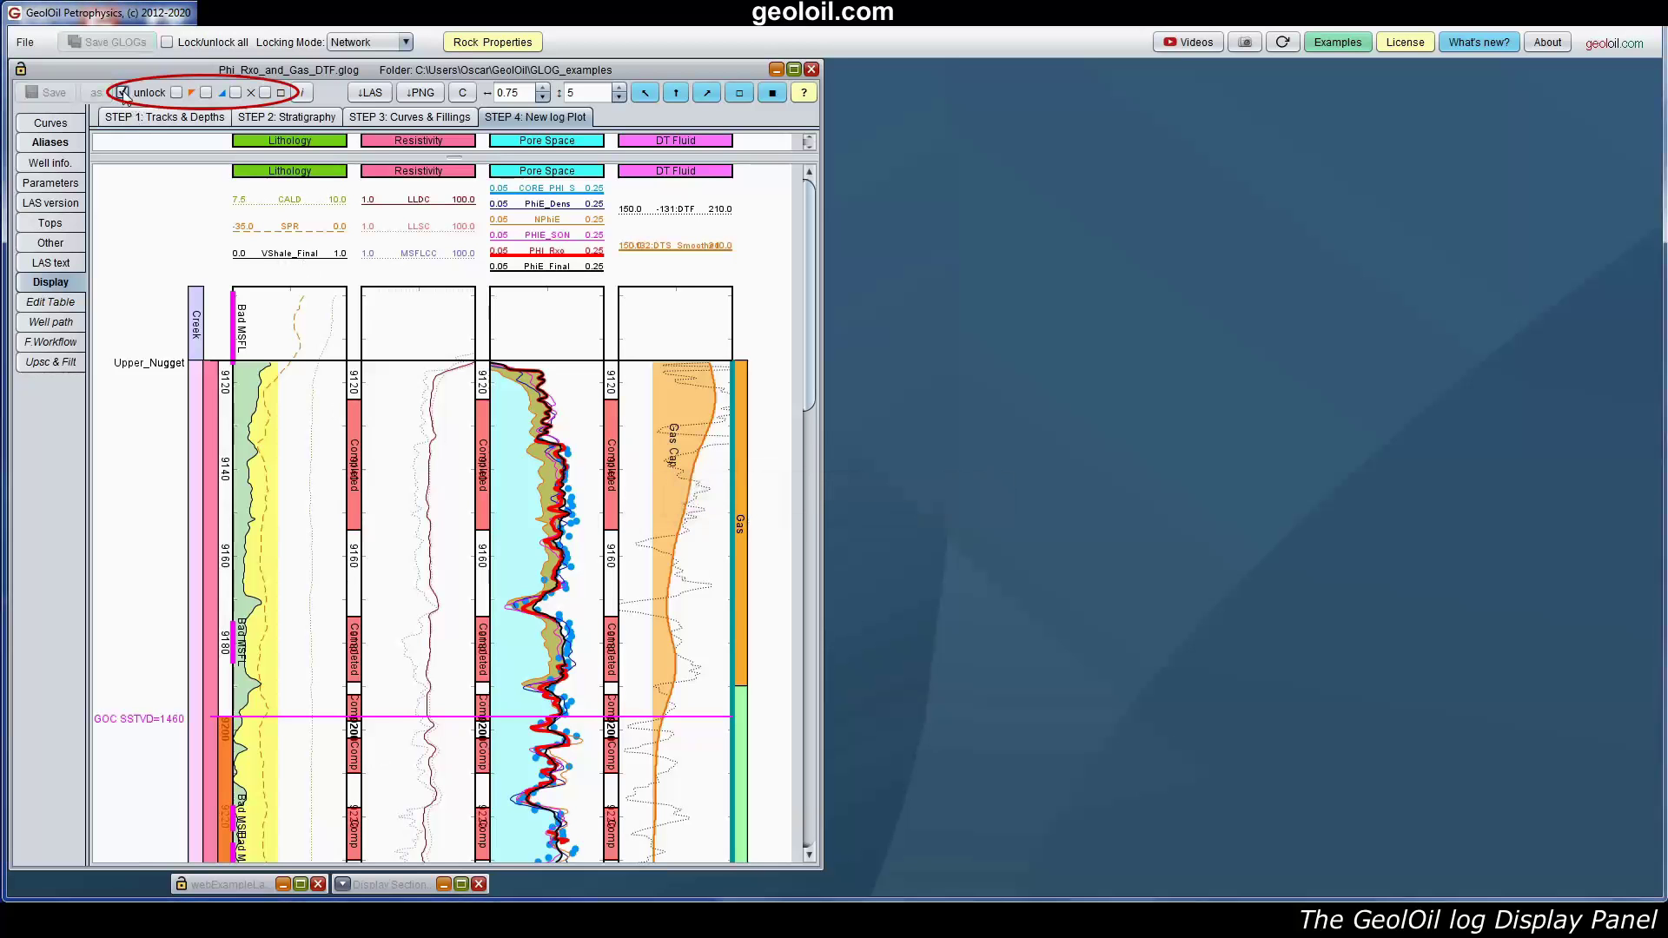
pyautogui.click(123, 92)
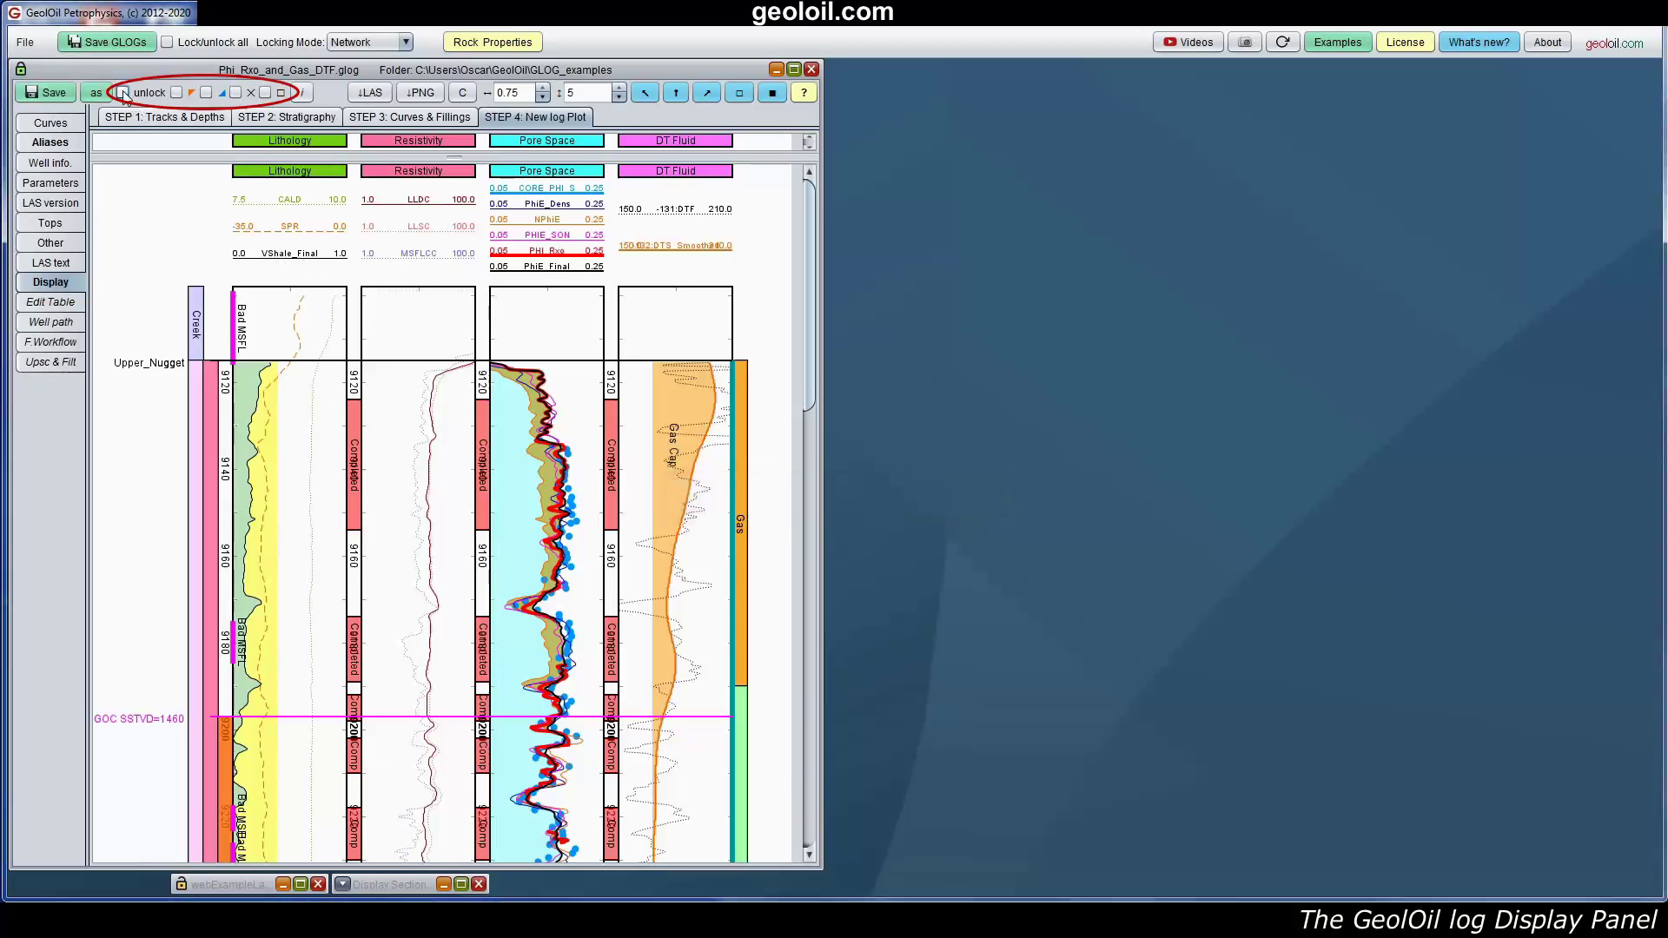
pyautogui.click(123, 92)
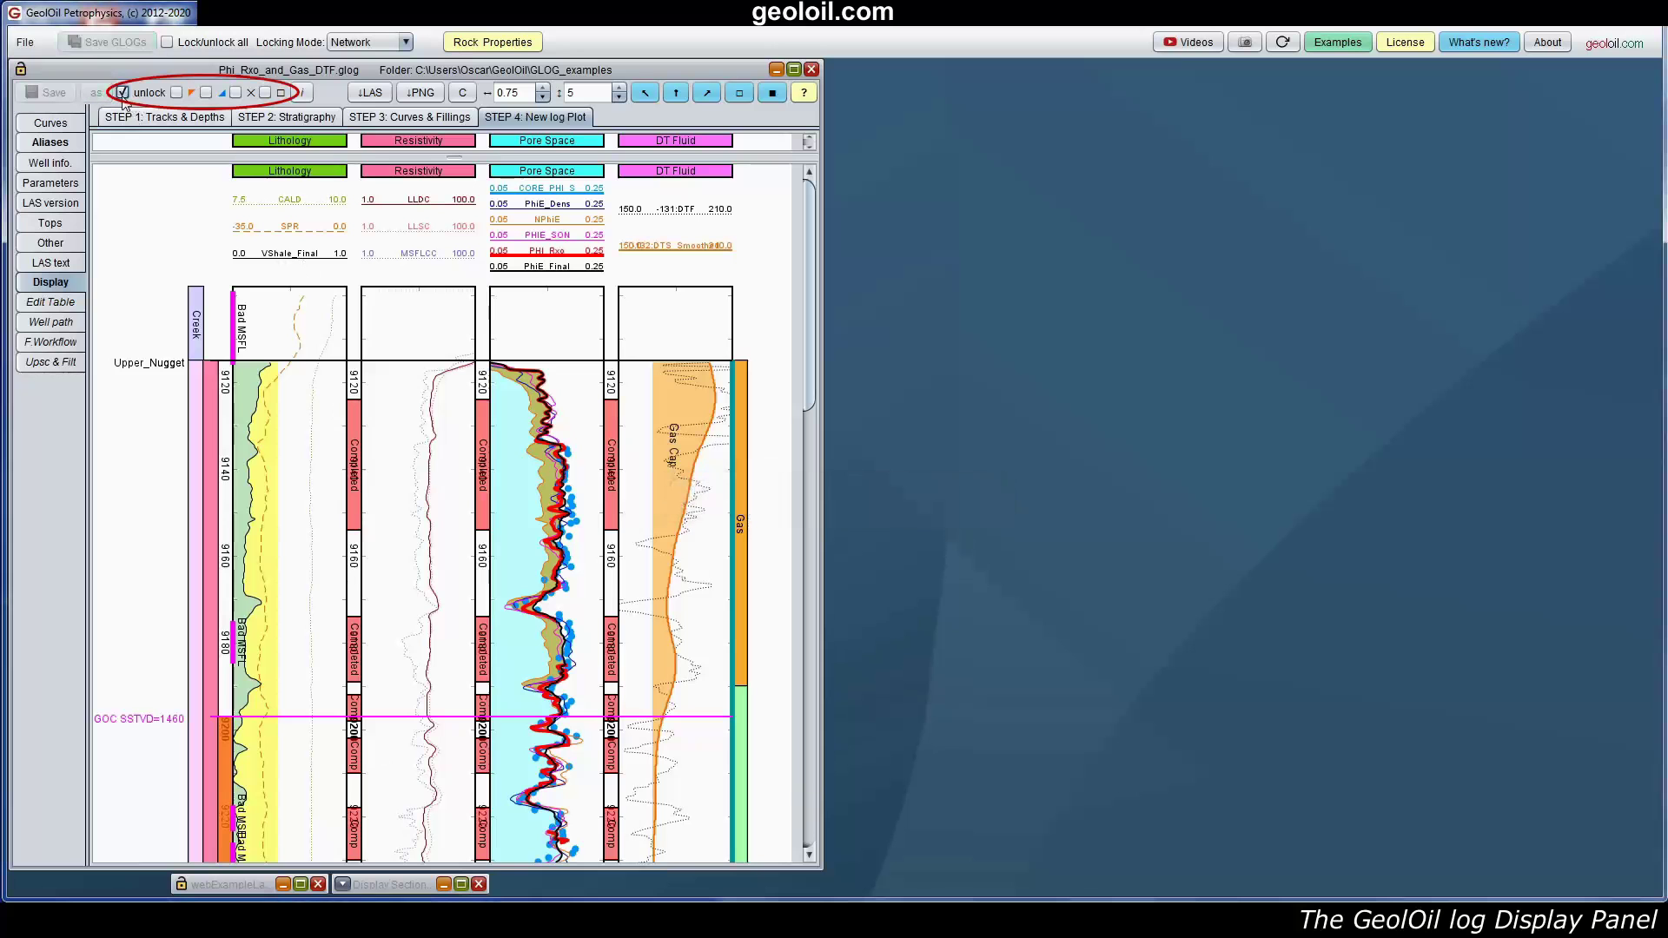
pyautogui.click(123, 94)
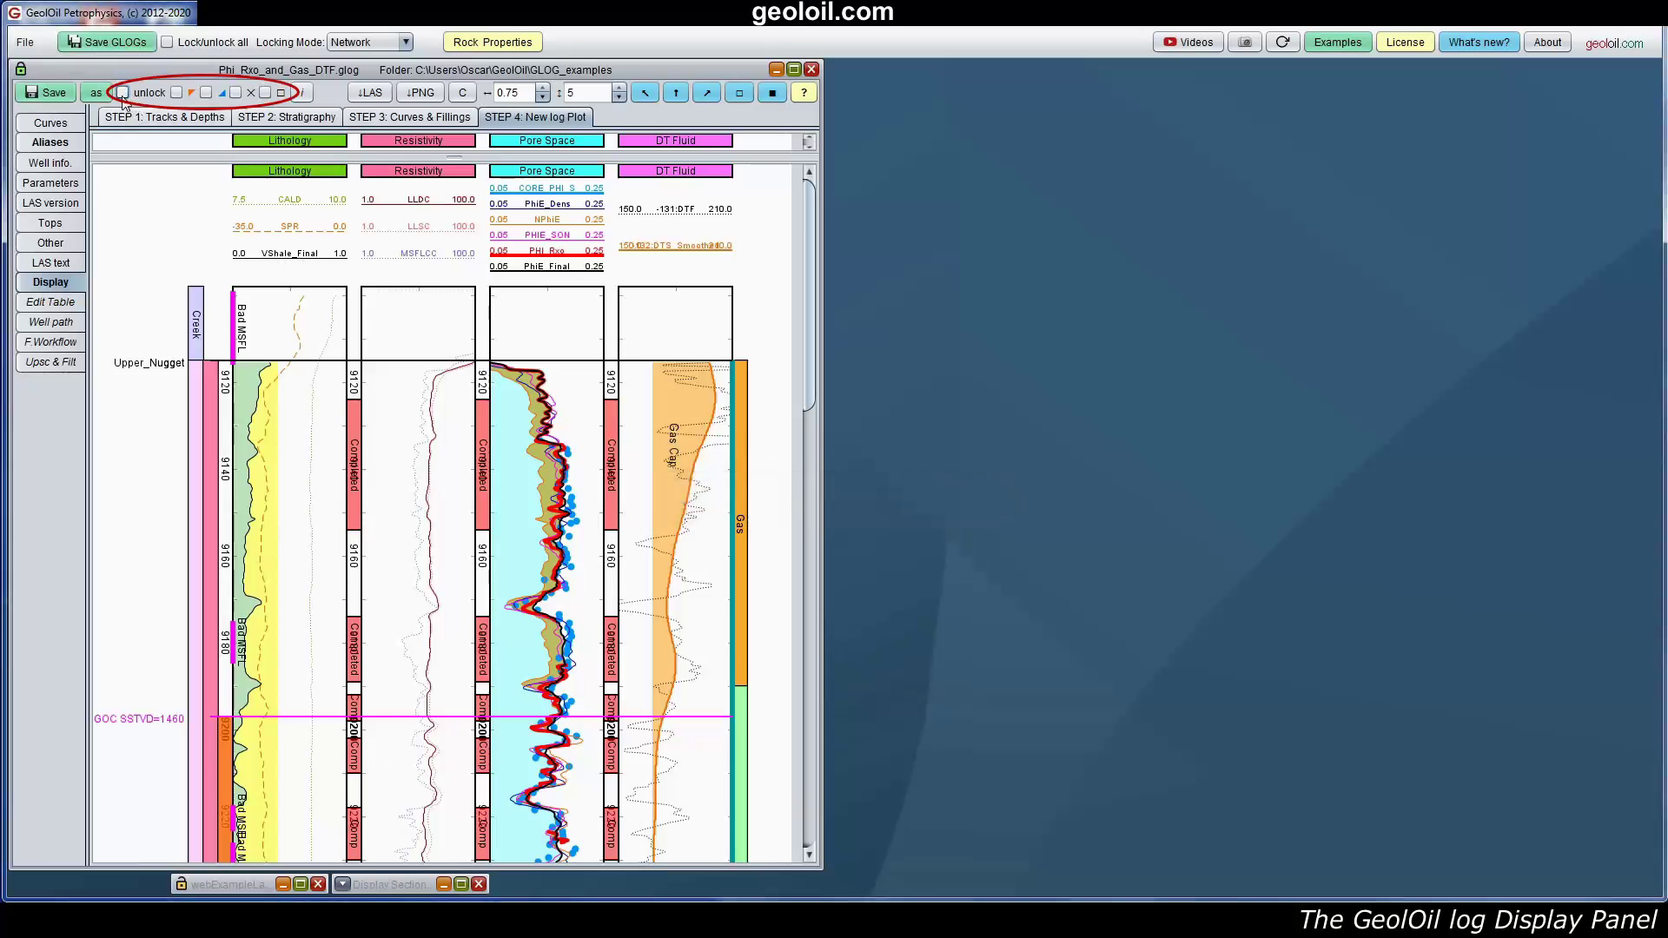
pyautogui.click(123, 92)
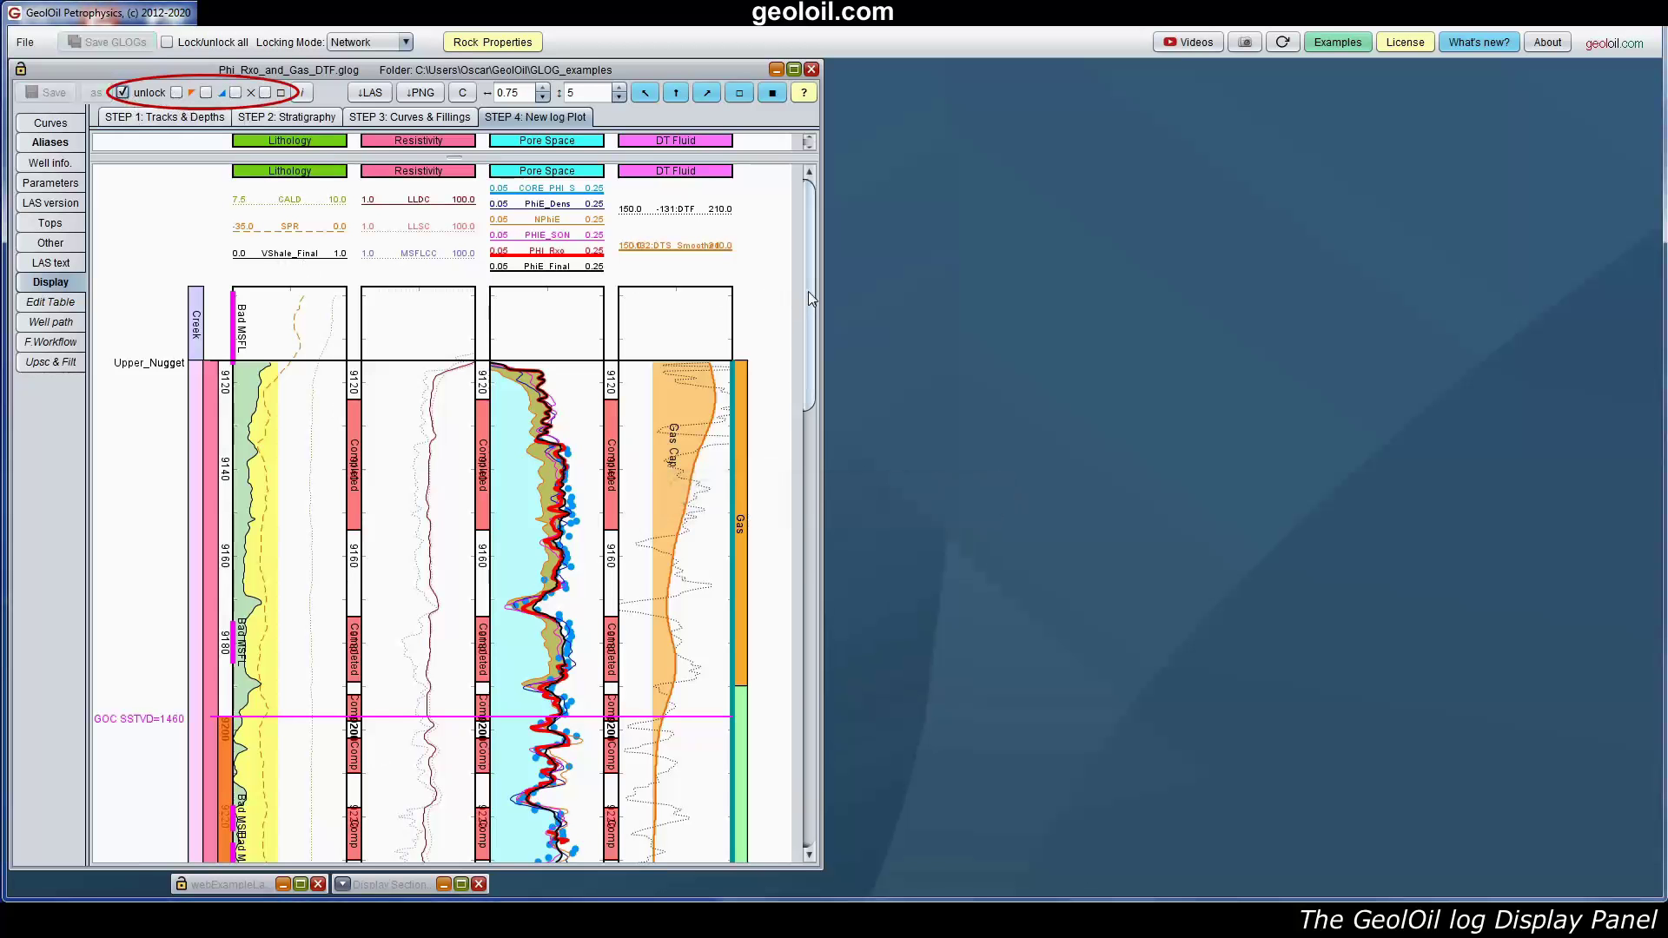
pyautogui.moveTo(808, 291)
pyautogui.mouseDown()
pyautogui.moveTo(826, 481)
pyautogui.moveTo(799, 677)
pyautogui.moveTo(801, 270)
pyautogui.mouseUp()
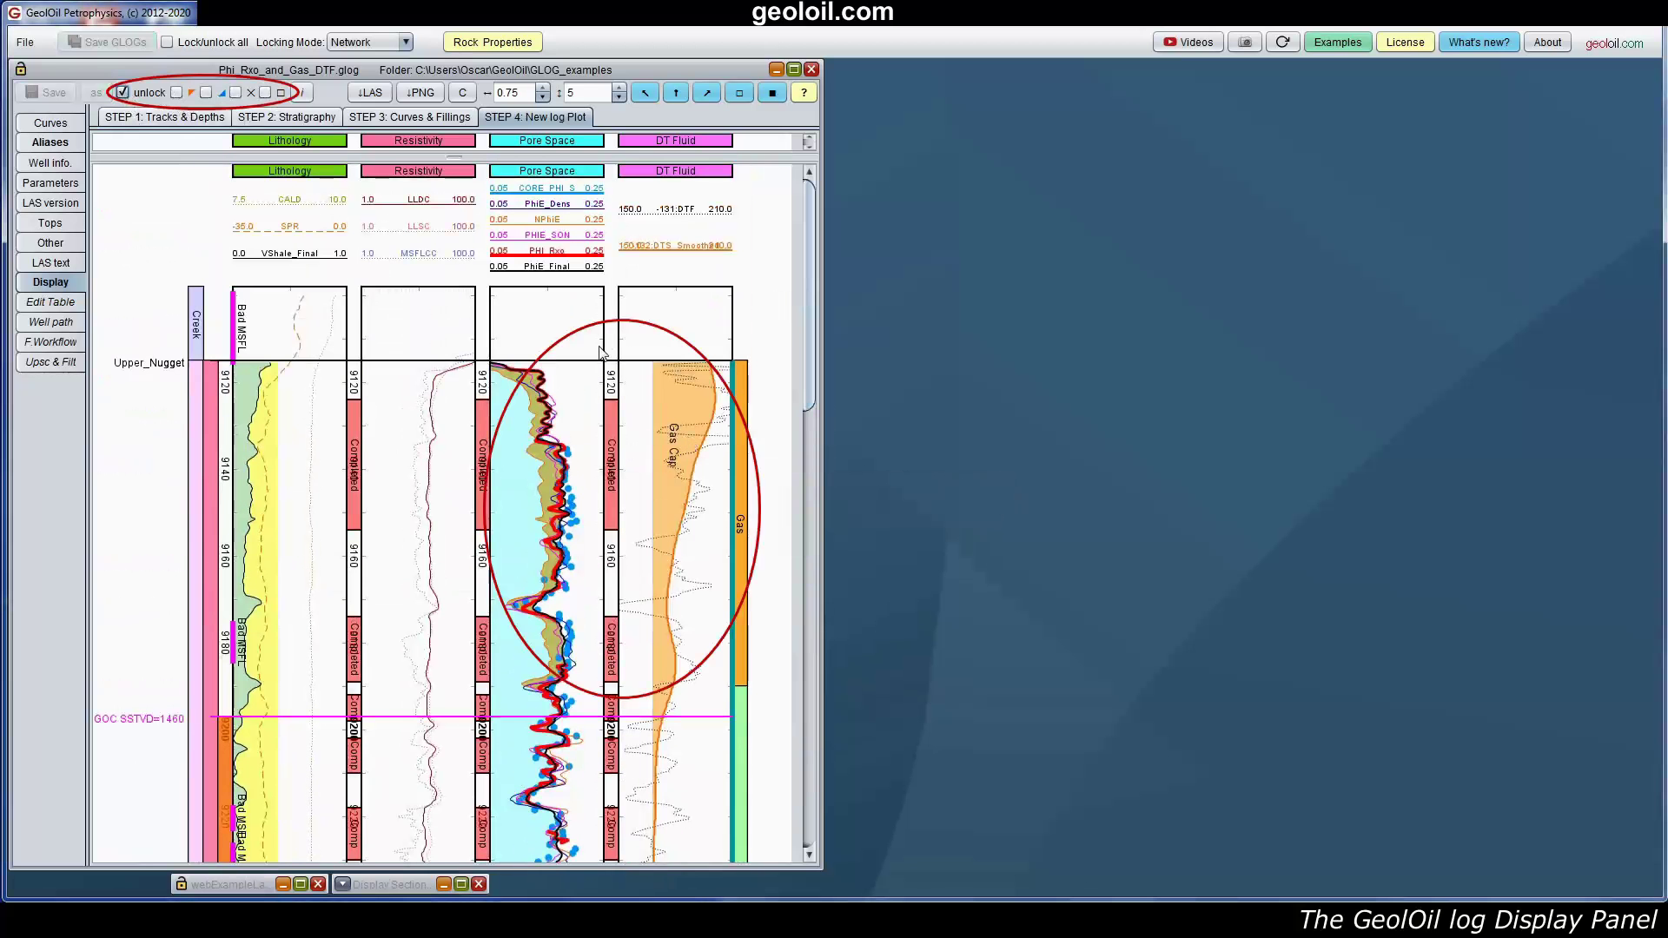
# Step: Turn on the log file's orange triangle, blue triangle, X and square flags, and toggle its unlock option off and on
pyautogui.click(177, 93)
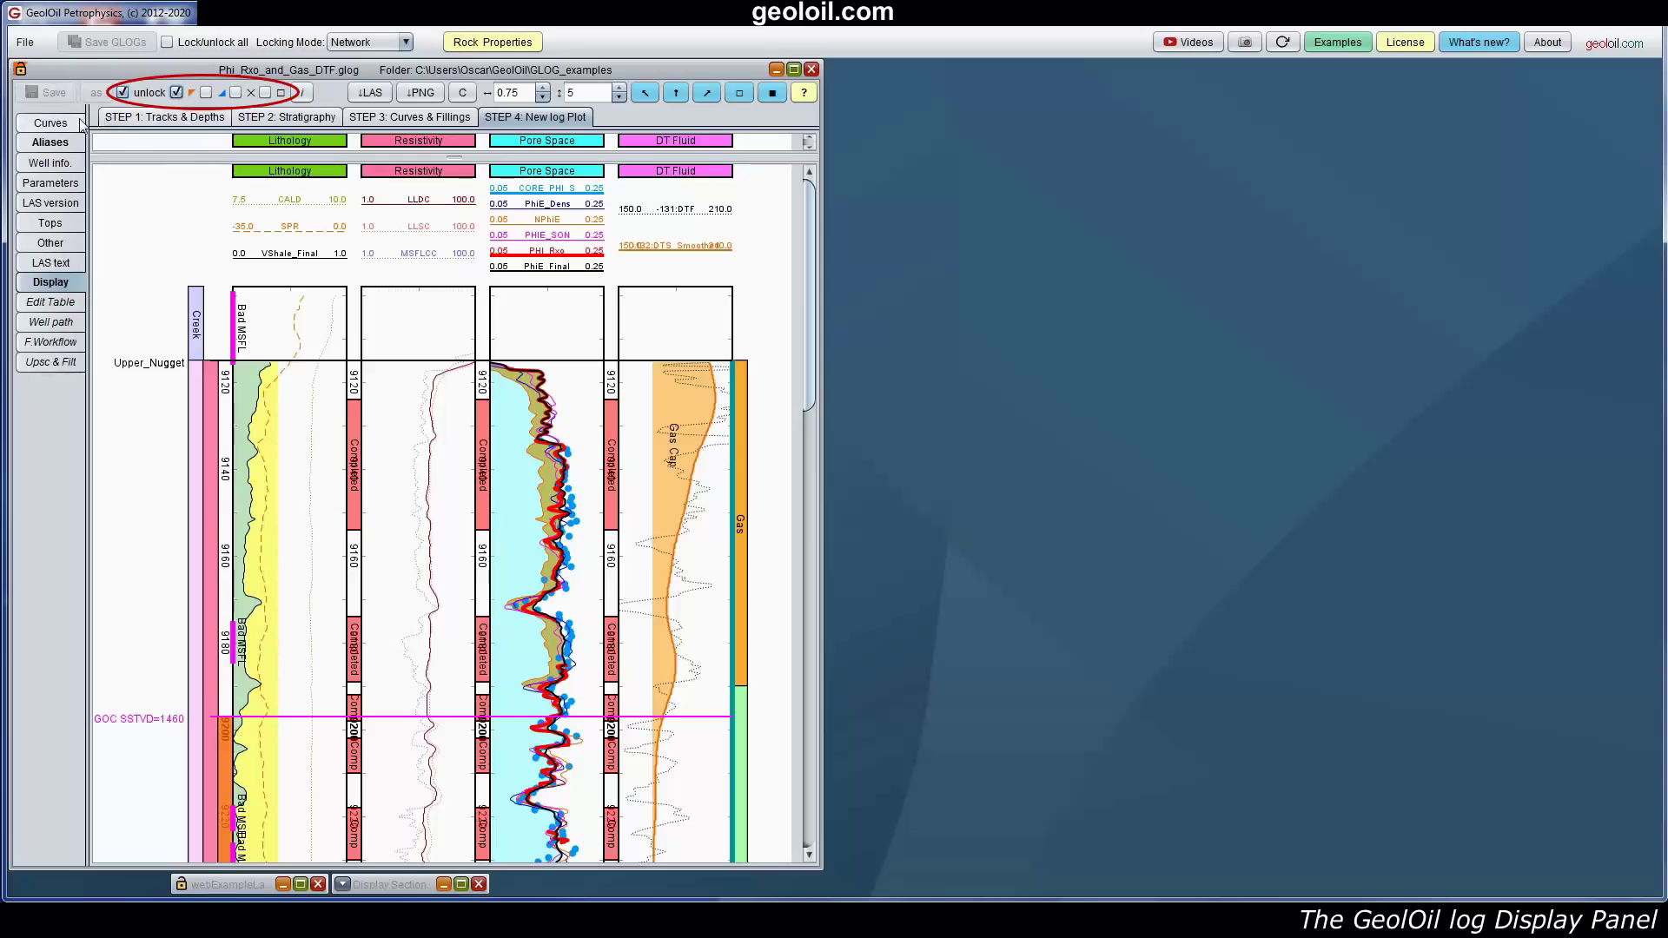
pyautogui.moveTo(809, 292)
pyautogui.mouseDown()
pyautogui.moveTo(830, 422)
pyautogui.moveTo(794, 272)
pyautogui.mouseUp()
pyautogui.click(206, 92)
pyautogui.click(178, 94)
pyautogui.click(176, 92)
pyautogui.click(206, 92)
pyautogui.click(235, 93)
pyautogui.click(265, 93)
pyautogui.click(122, 95)
pyautogui.click(122, 93)
# Step: Minimize and restore the log window, and switch off its unlock option and every flag except the orange triangle
pyautogui.click(772, 69)
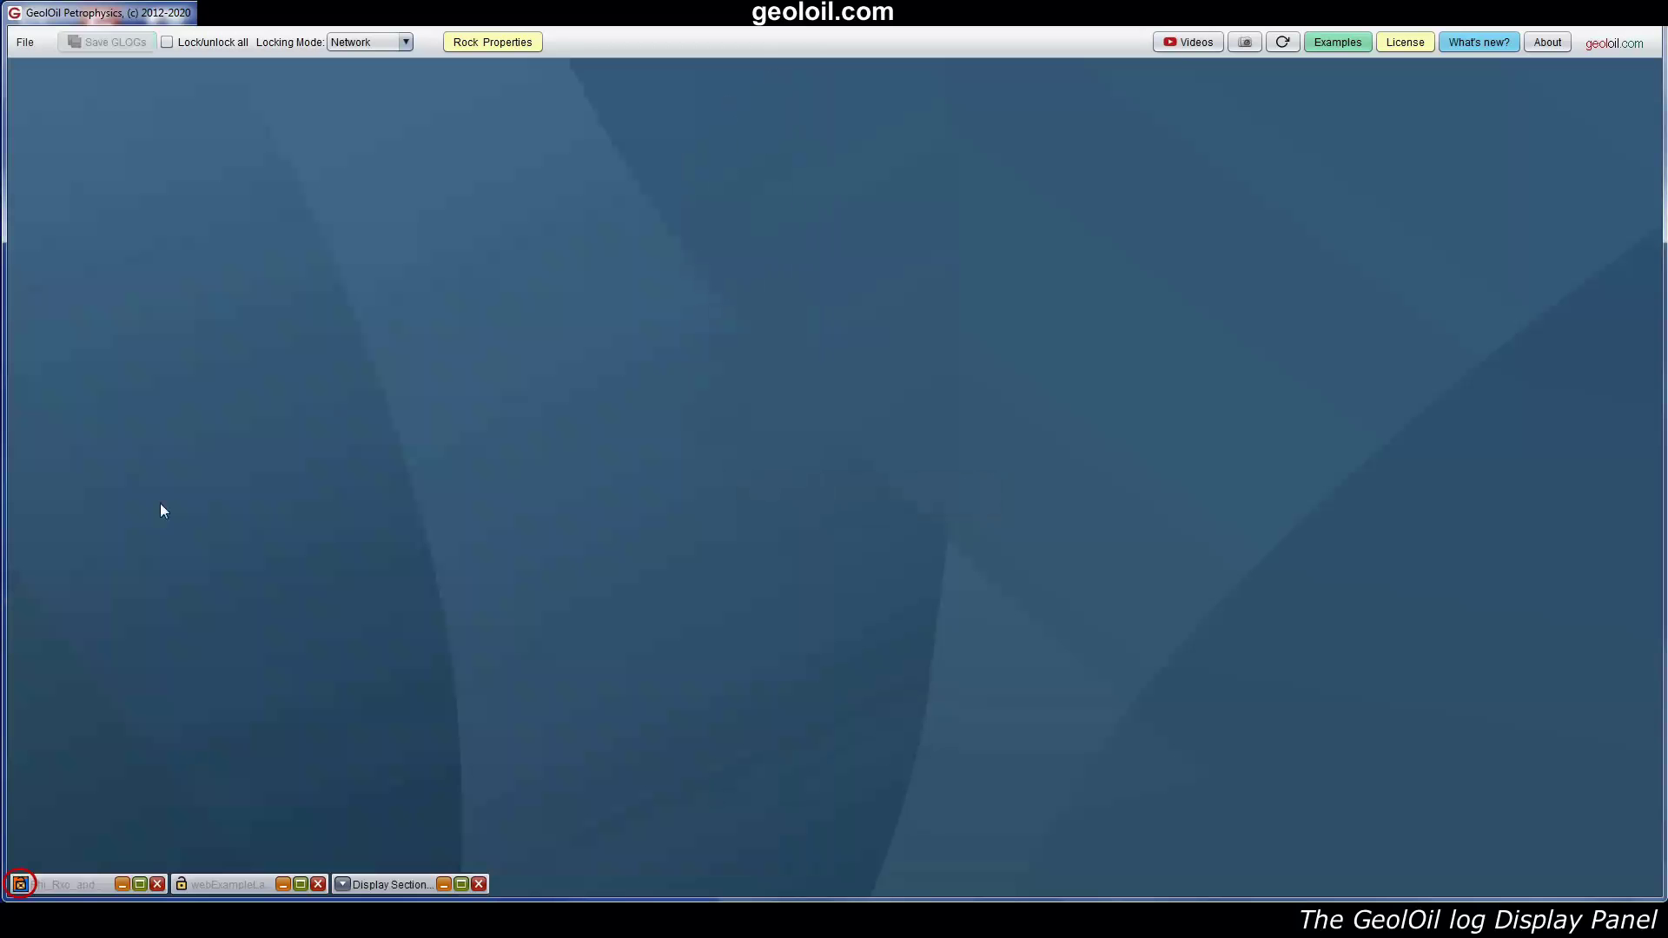
pyautogui.click(122, 884)
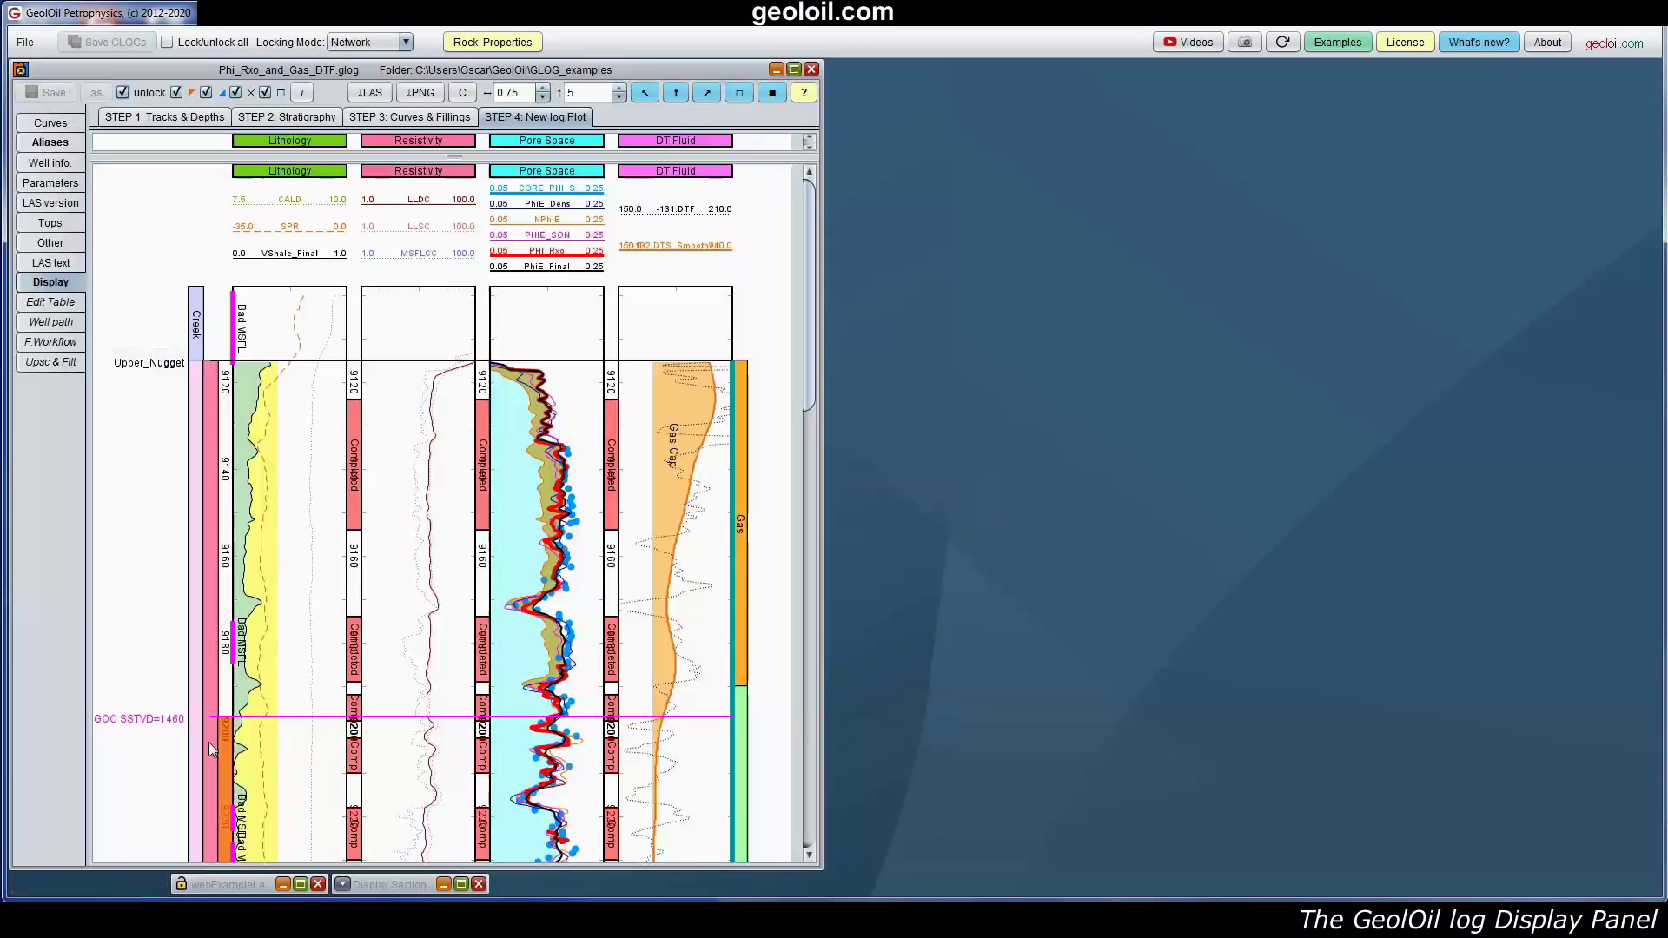
pyautogui.click(122, 92)
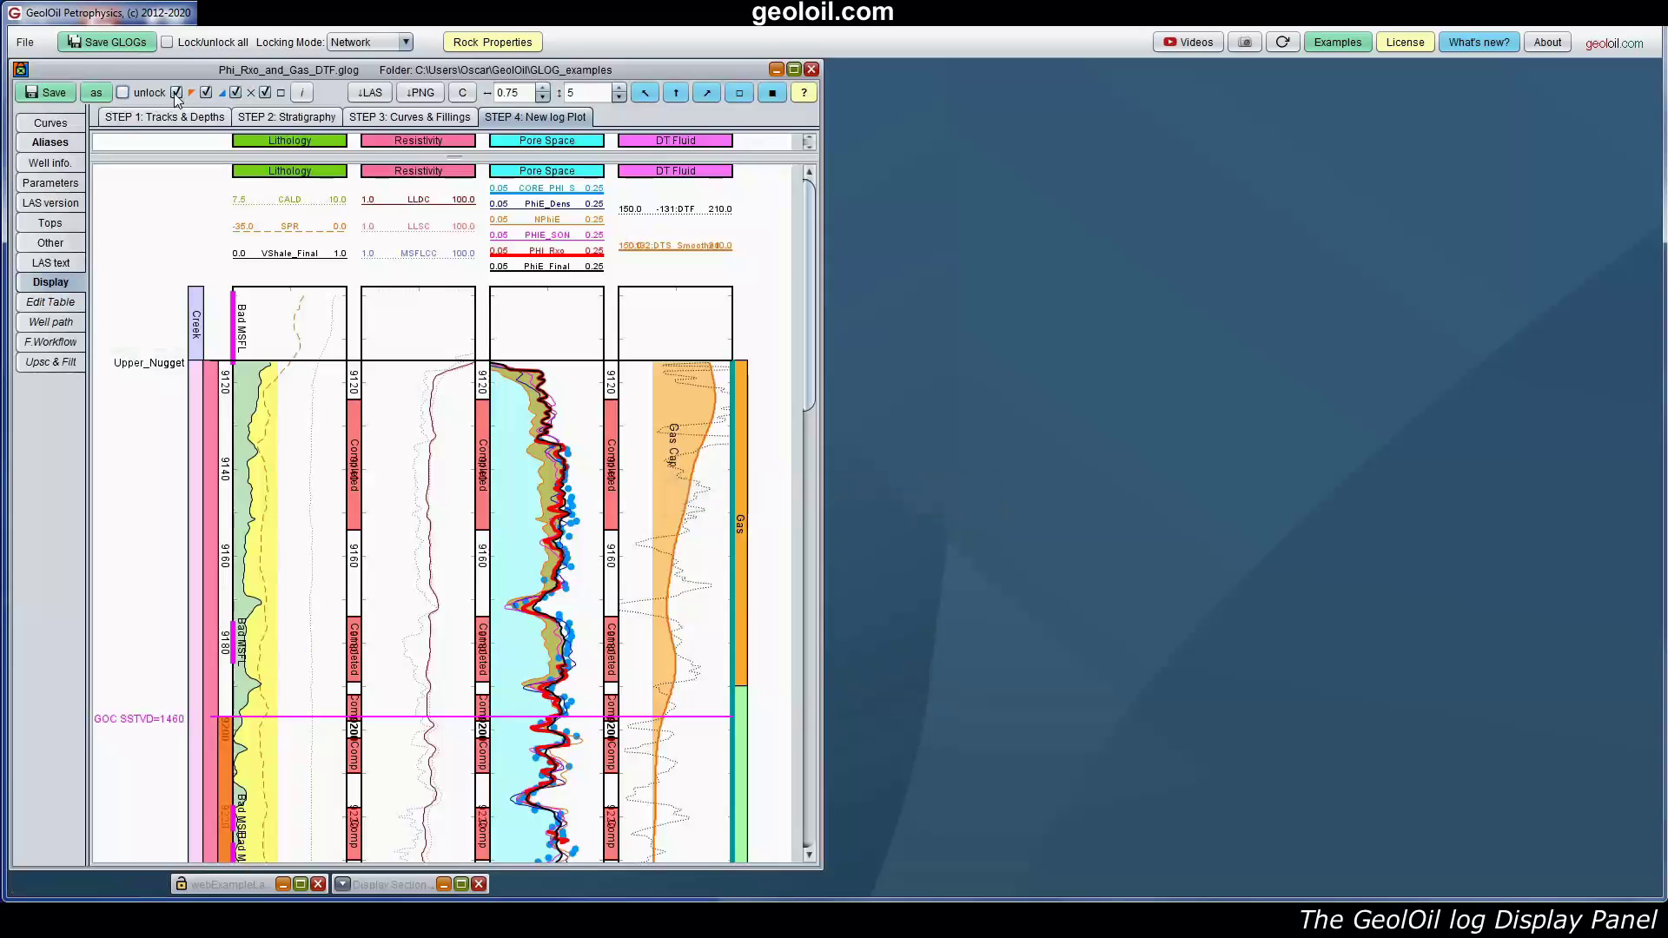
pyautogui.click(206, 93)
pyautogui.click(265, 92)
pyautogui.click(236, 93)
pyautogui.click(236, 93)
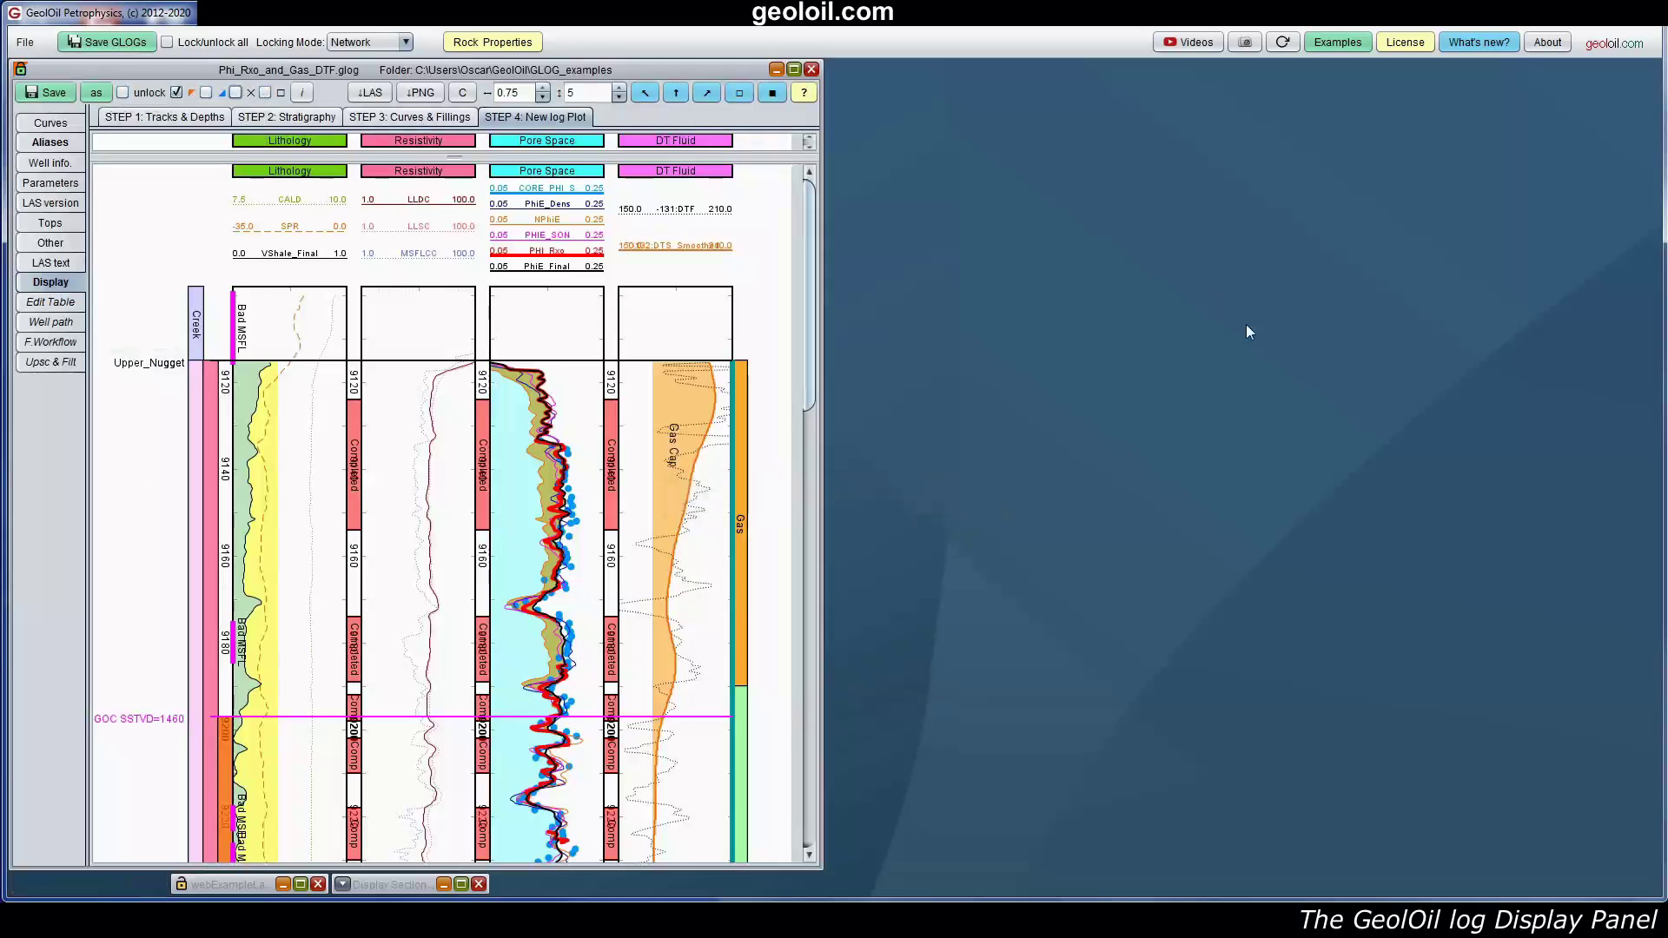
# Step: Dock the log window at the right side, the left side and the middle of the workspace
pyautogui.click(709, 95)
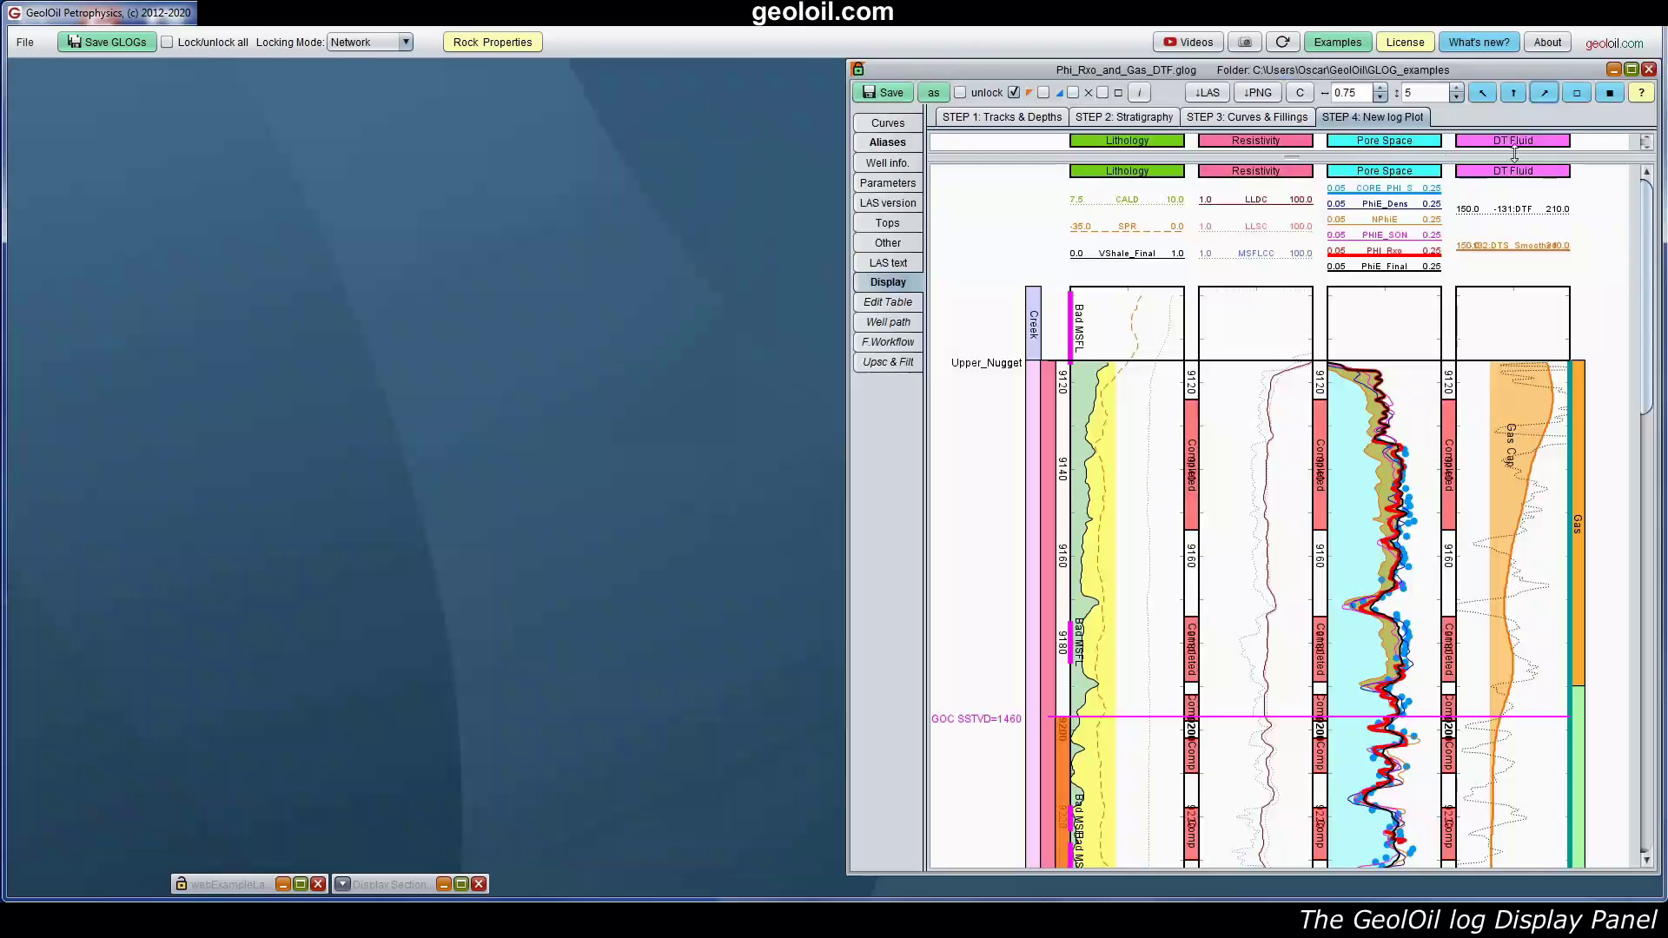
pyautogui.click(1483, 96)
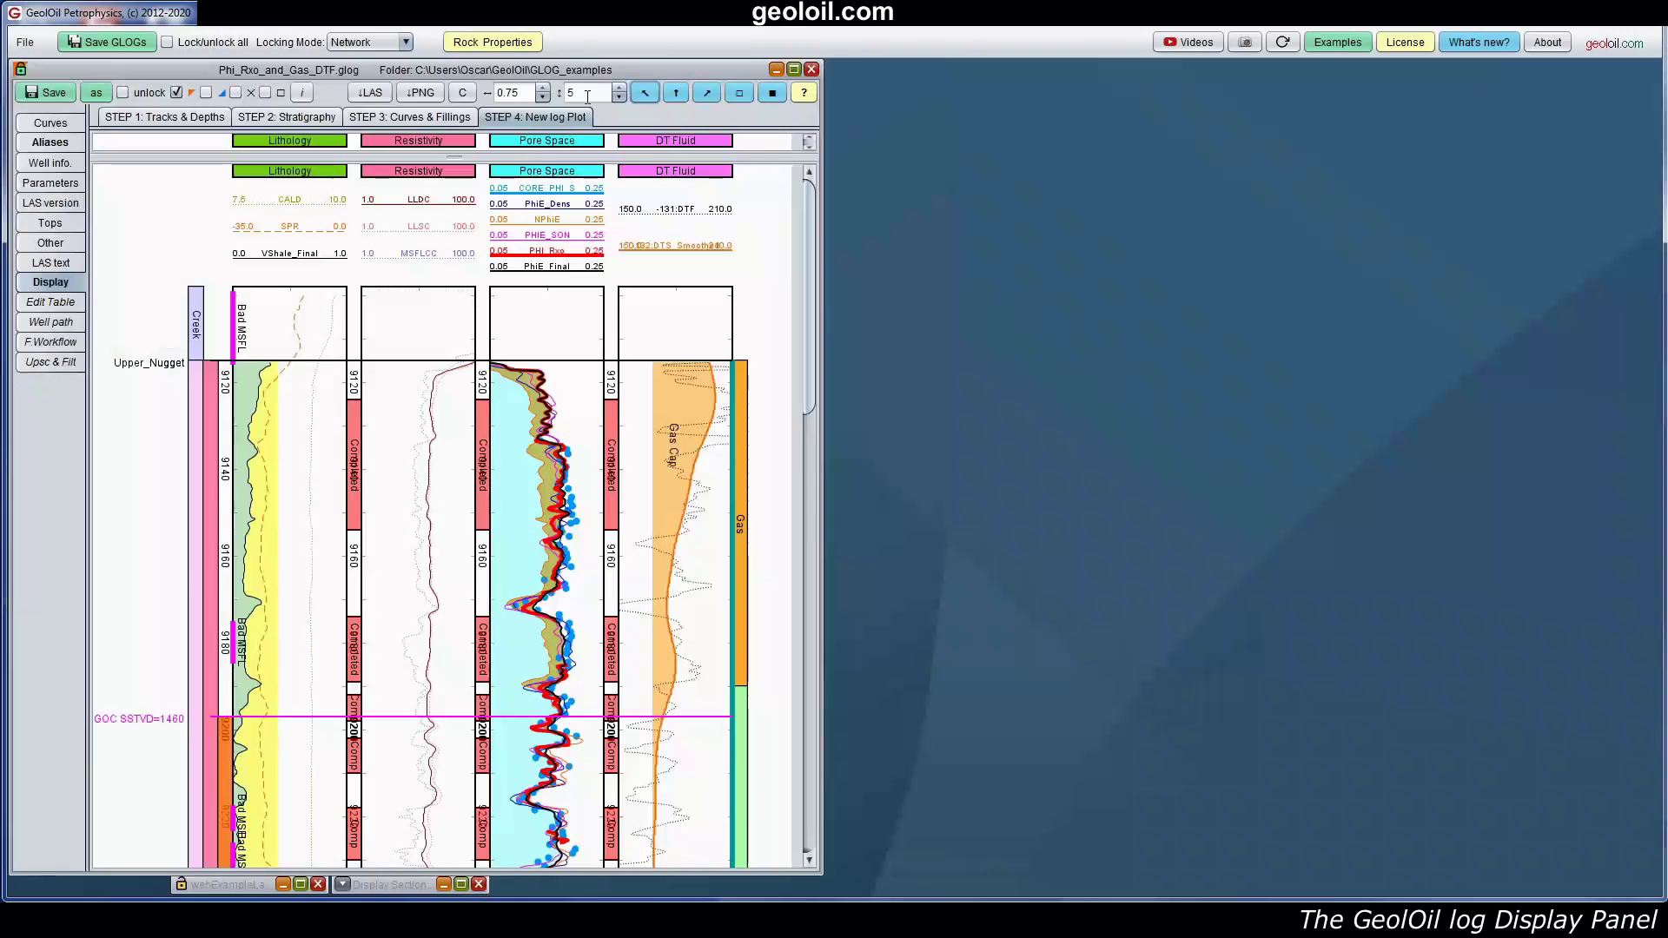
pyautogui.click(739, 93)
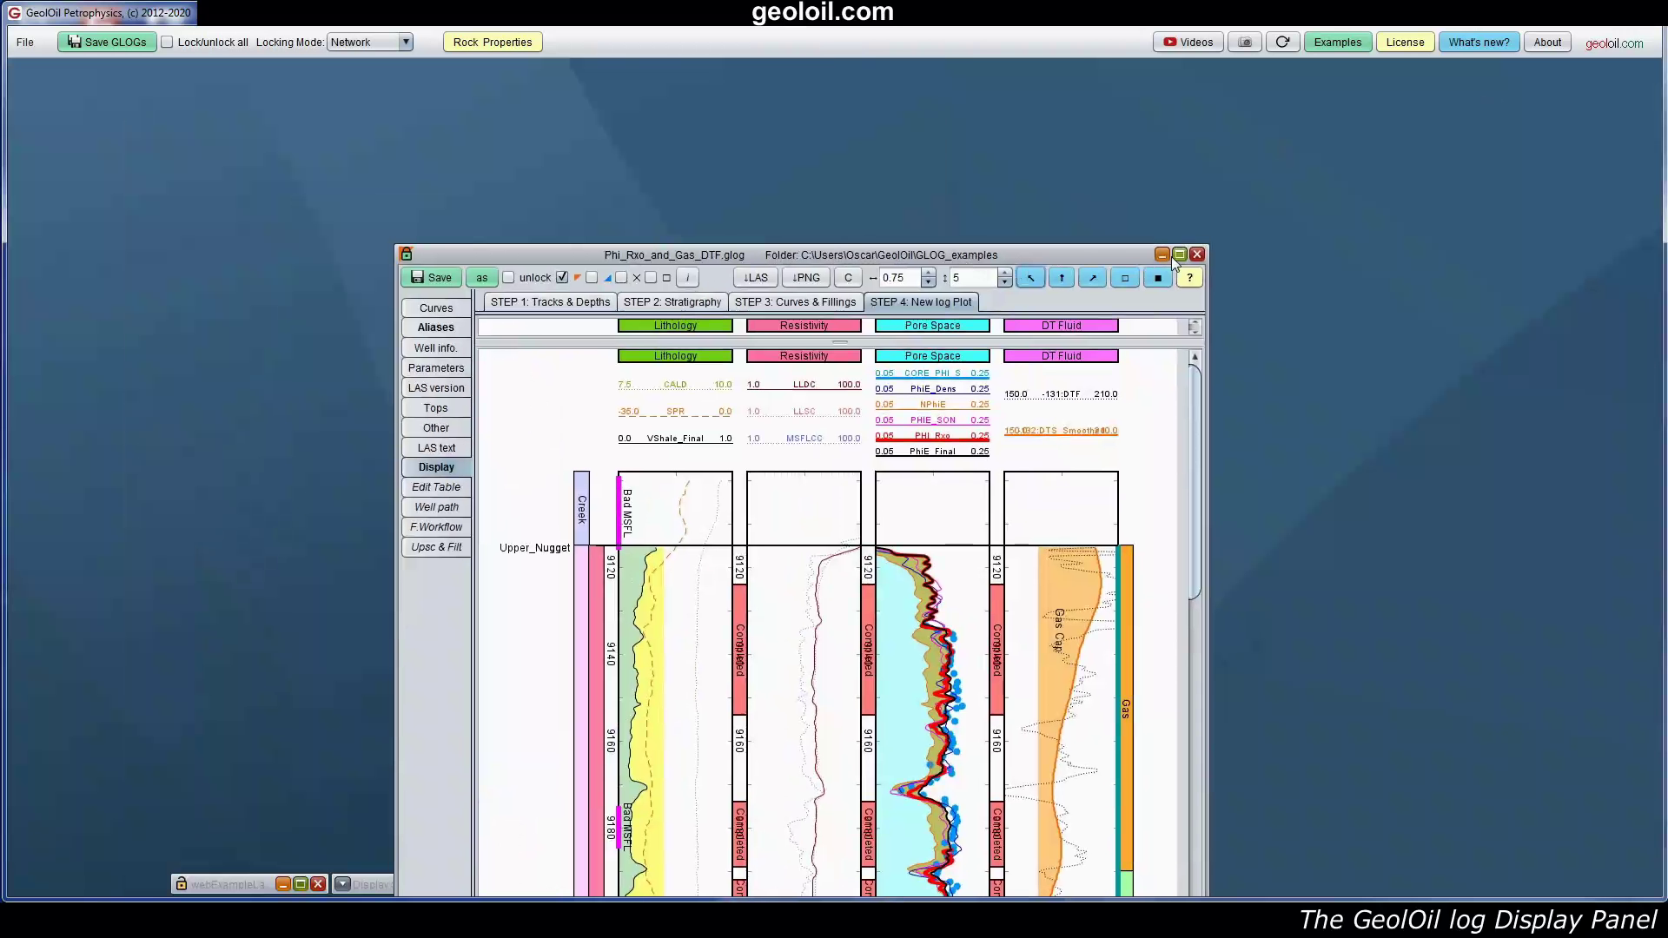
# Step: Shrink and reposition the log window, expand it back to full height, and minimize and restore it
pyautogui.moveTo(1205, 242); pyautogui.dragTo(575, 507)
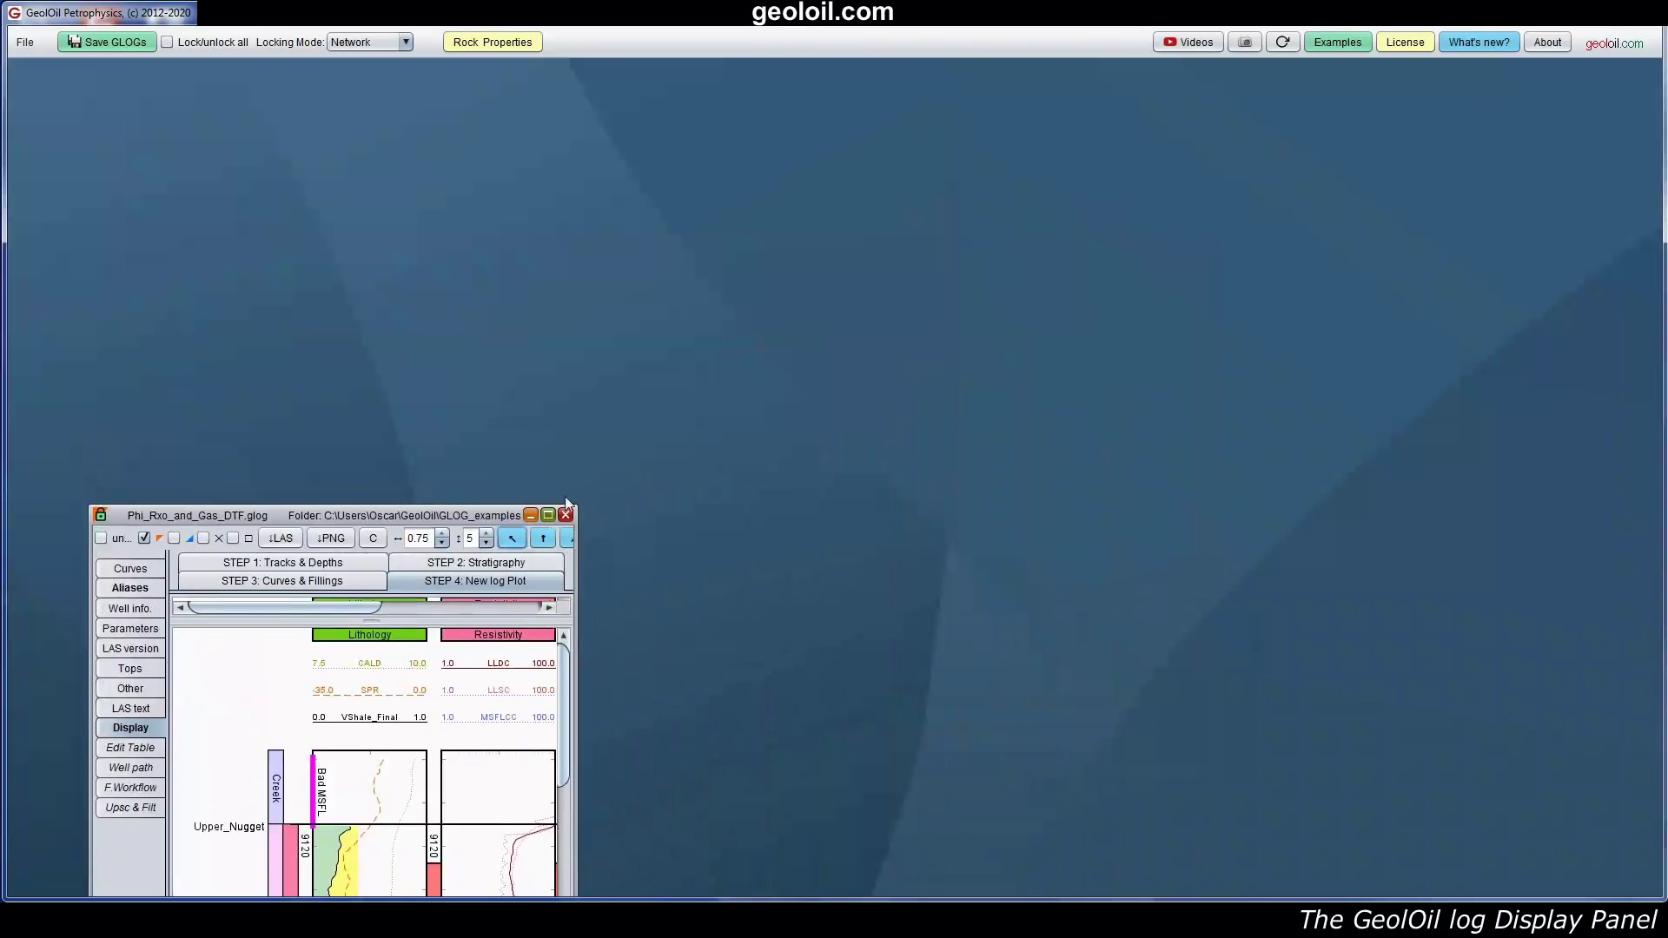
pyautogui.moveTo(471, 520); pyautogui.dragTo(948, 416)
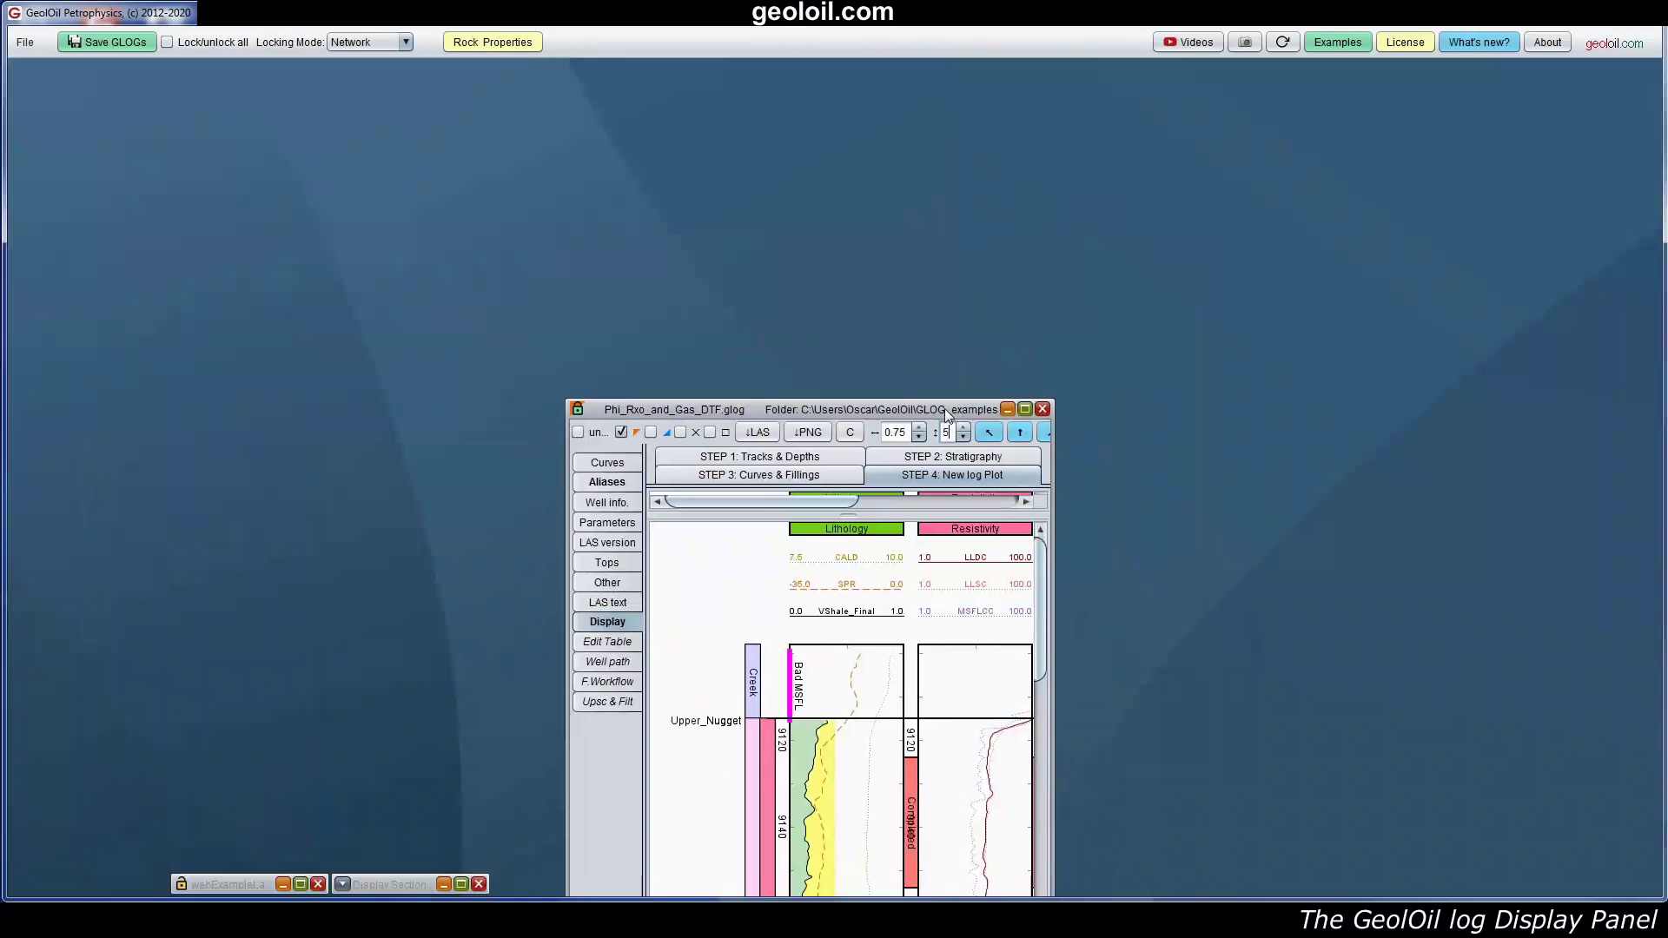
pyautogui.click(1020, 434)
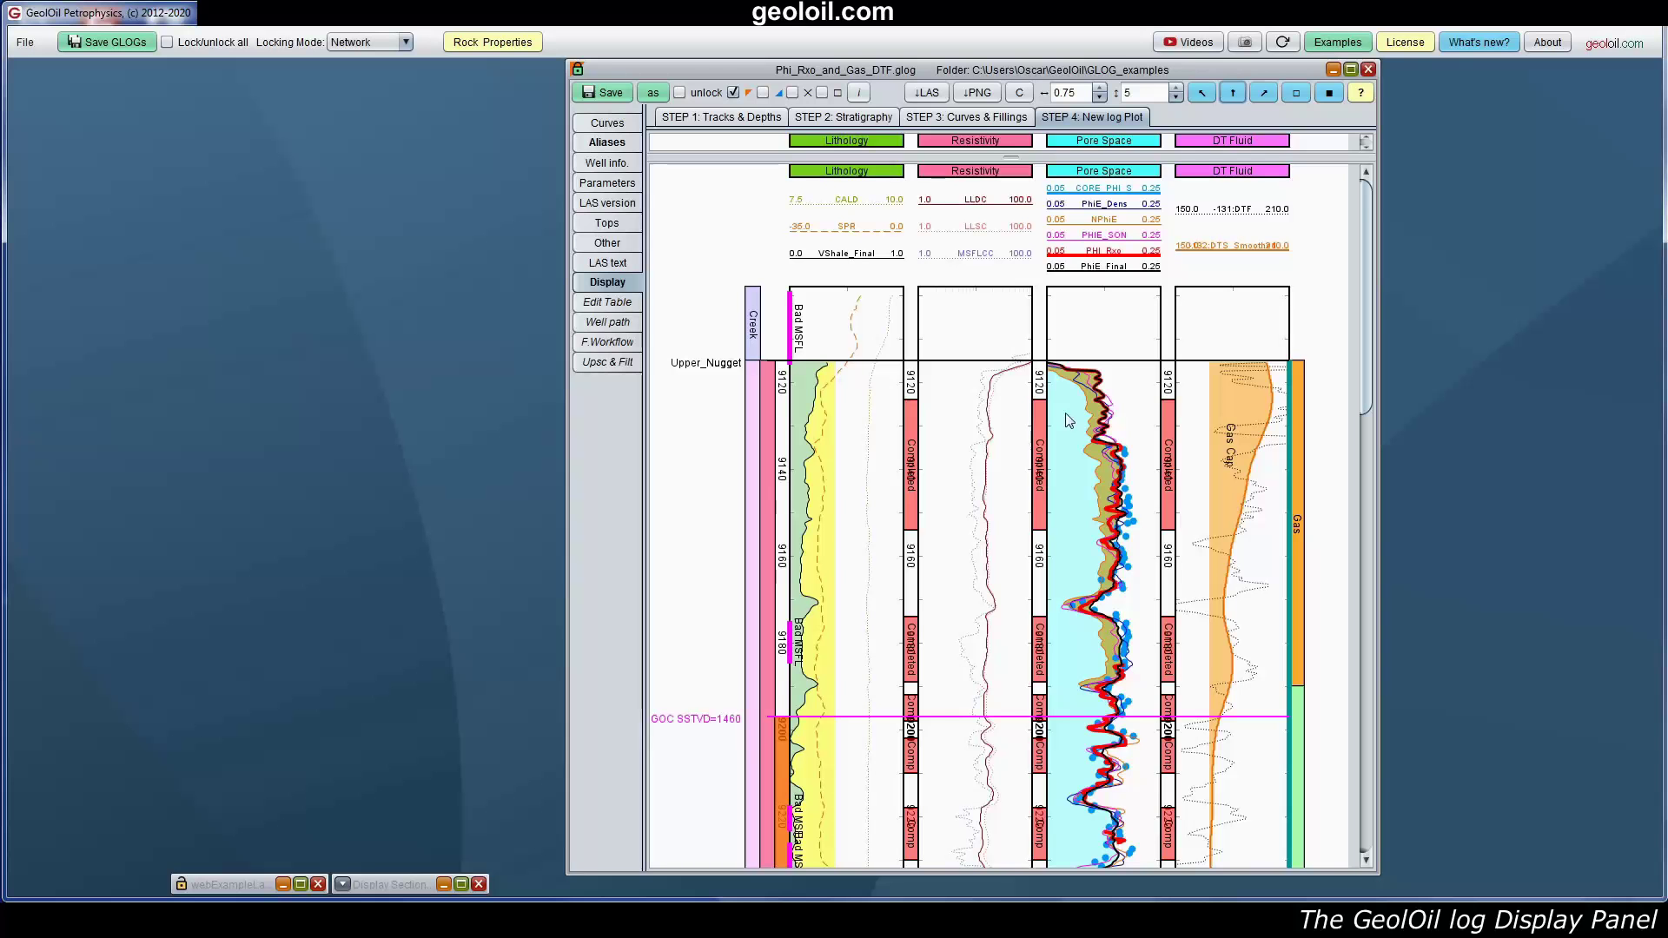
pyautogui.click(1334, 71)
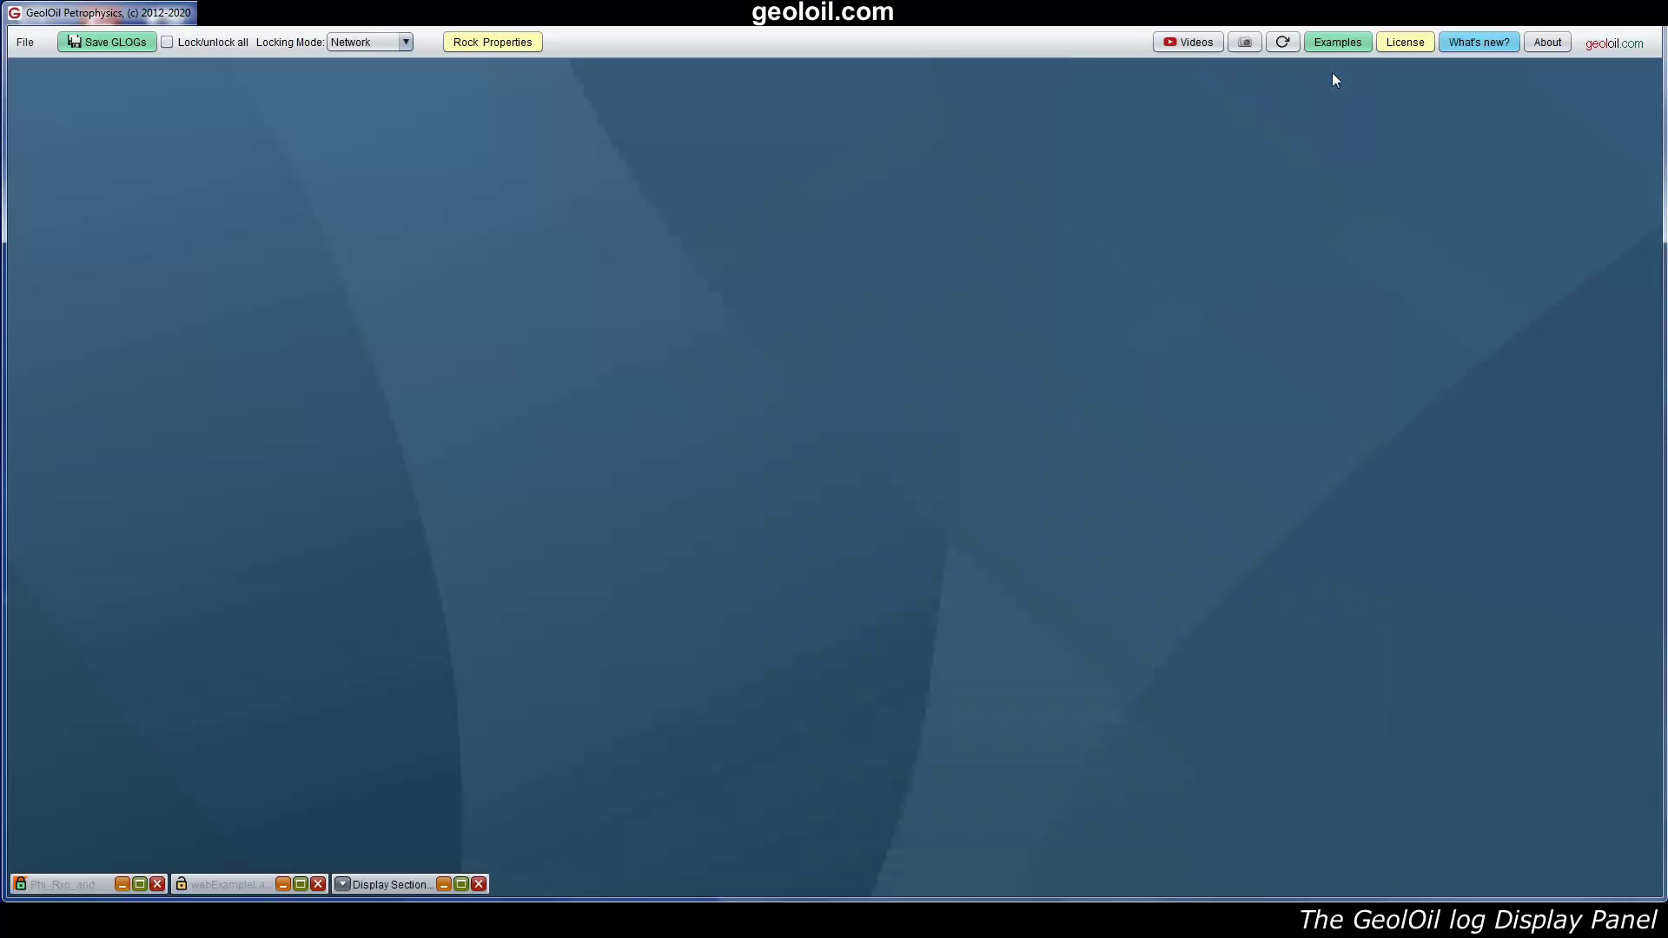
pyautogui.click(123, 885)
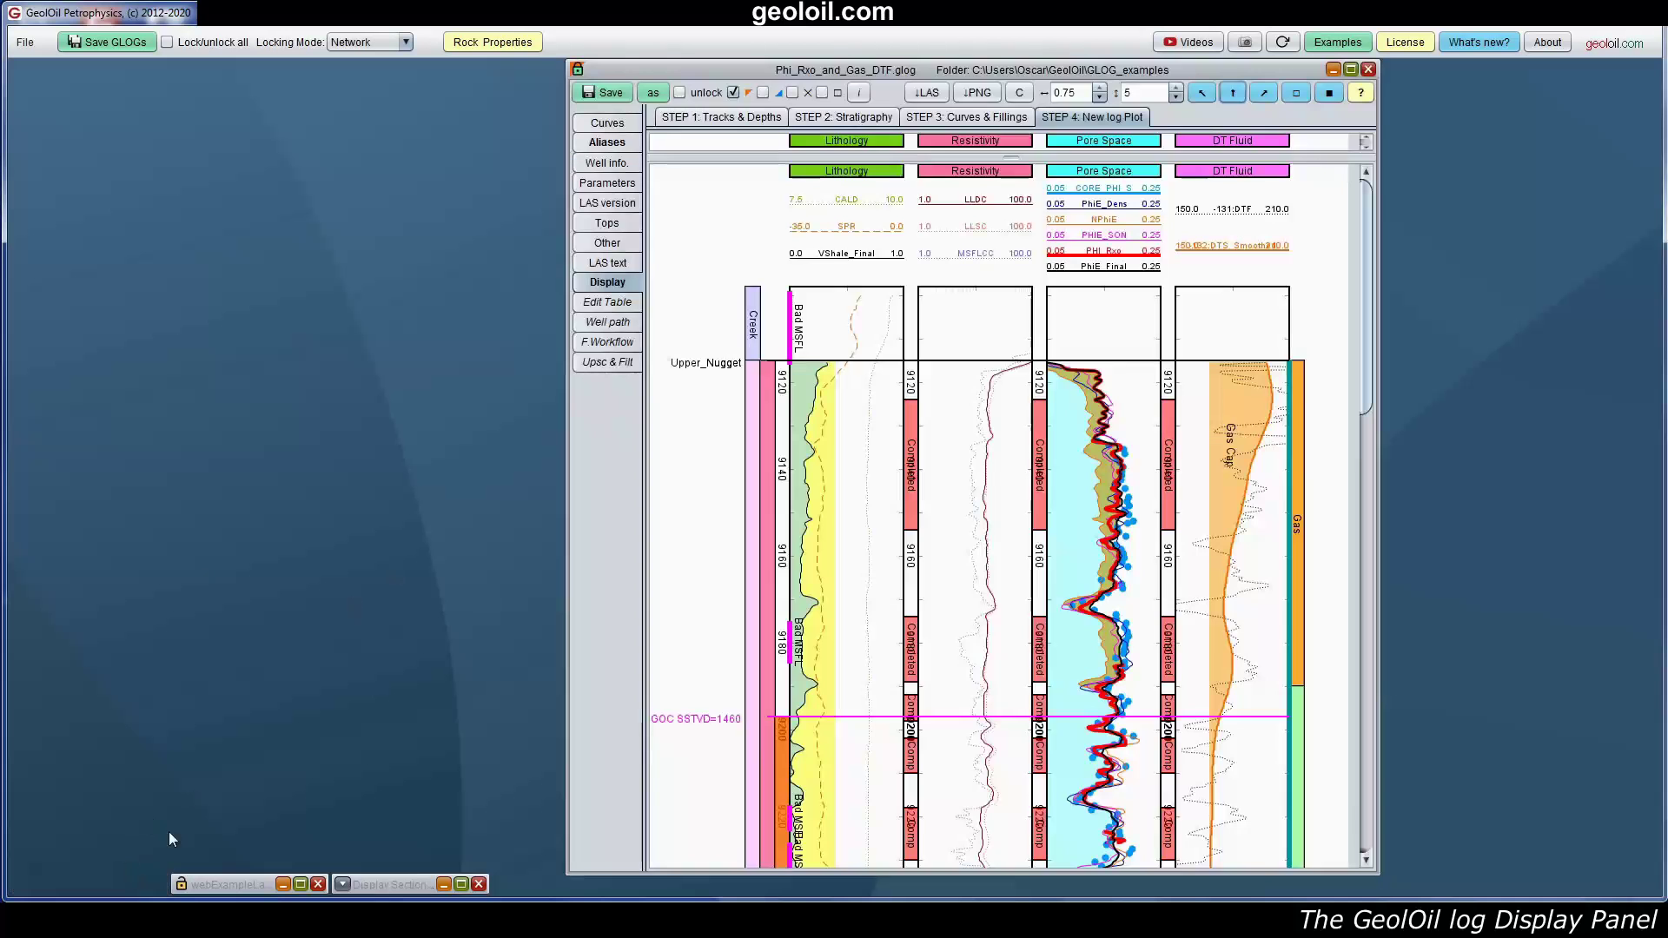
# Step: Dock the log window at the workspace's left side, with its orange triangle flag off and its unlock option on
pyautogui.click(1202, 93)
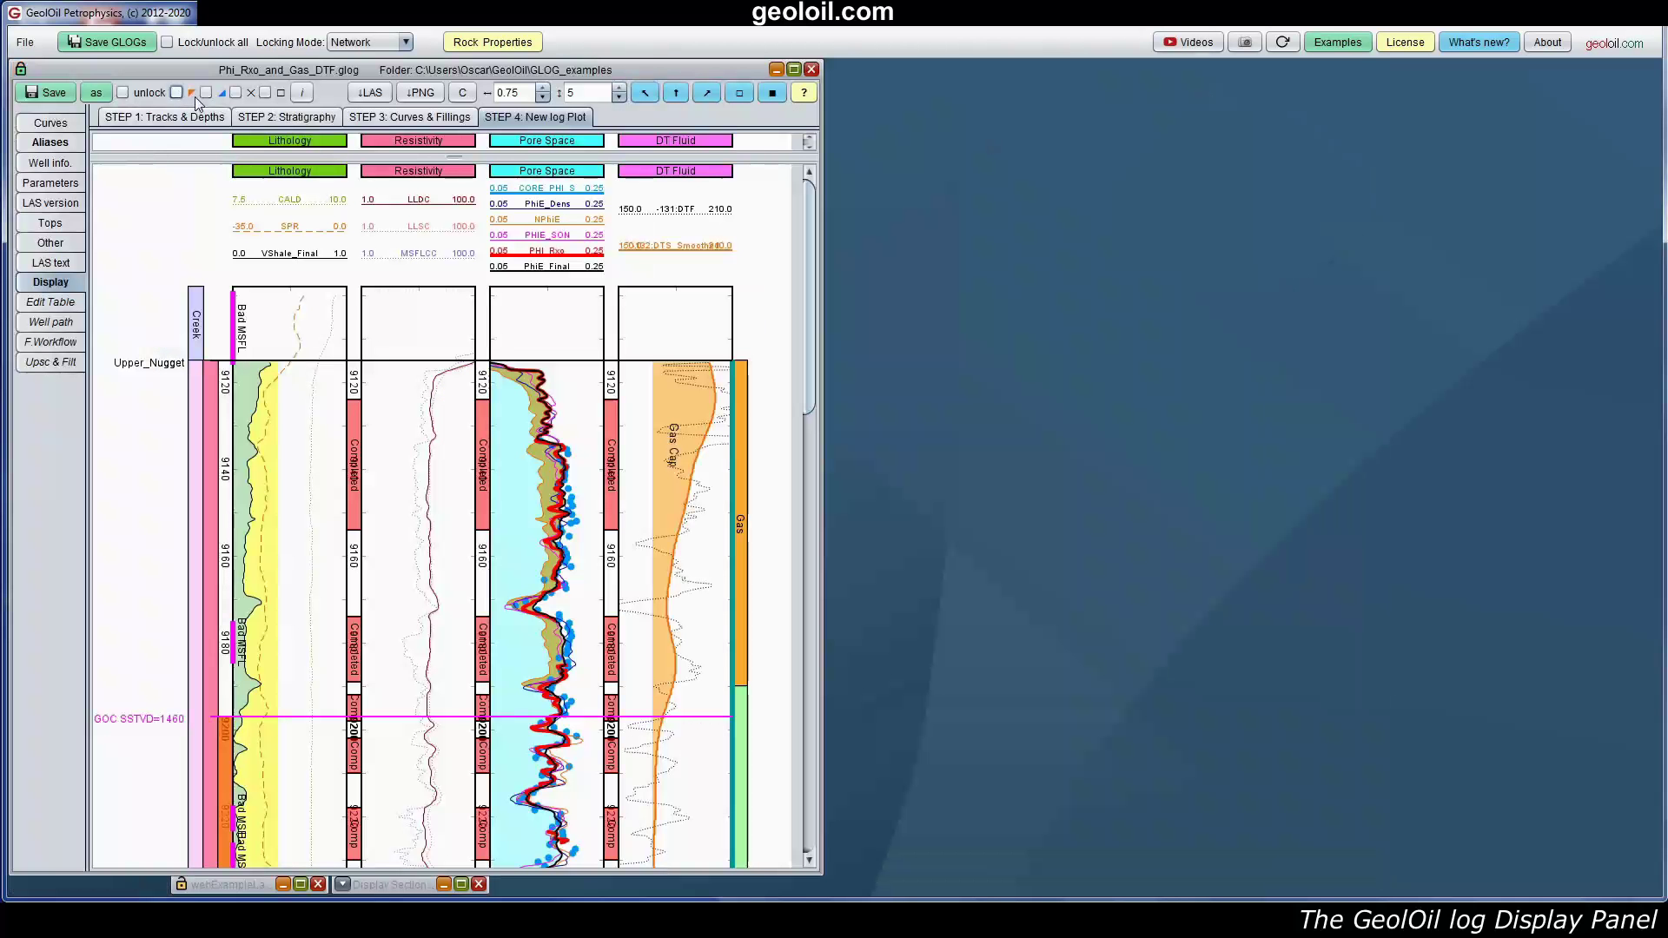
pyautogui.click(123, 92)
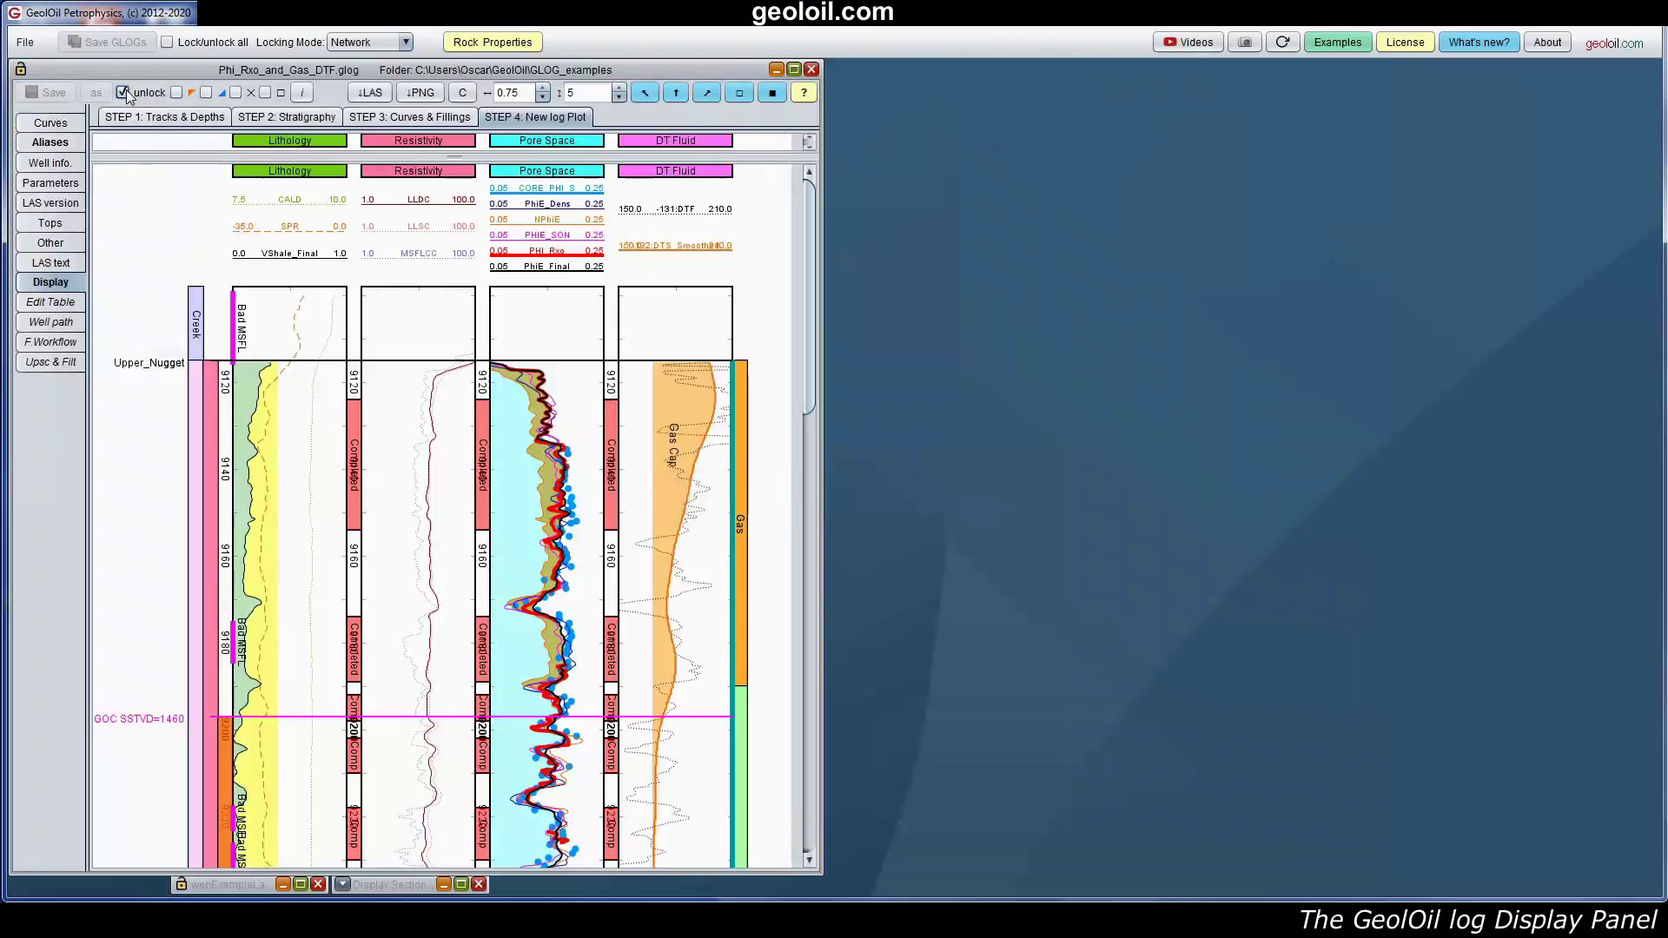
pyautogui.moveTo(628, 877); pyautogui.dragTo(628, 872)
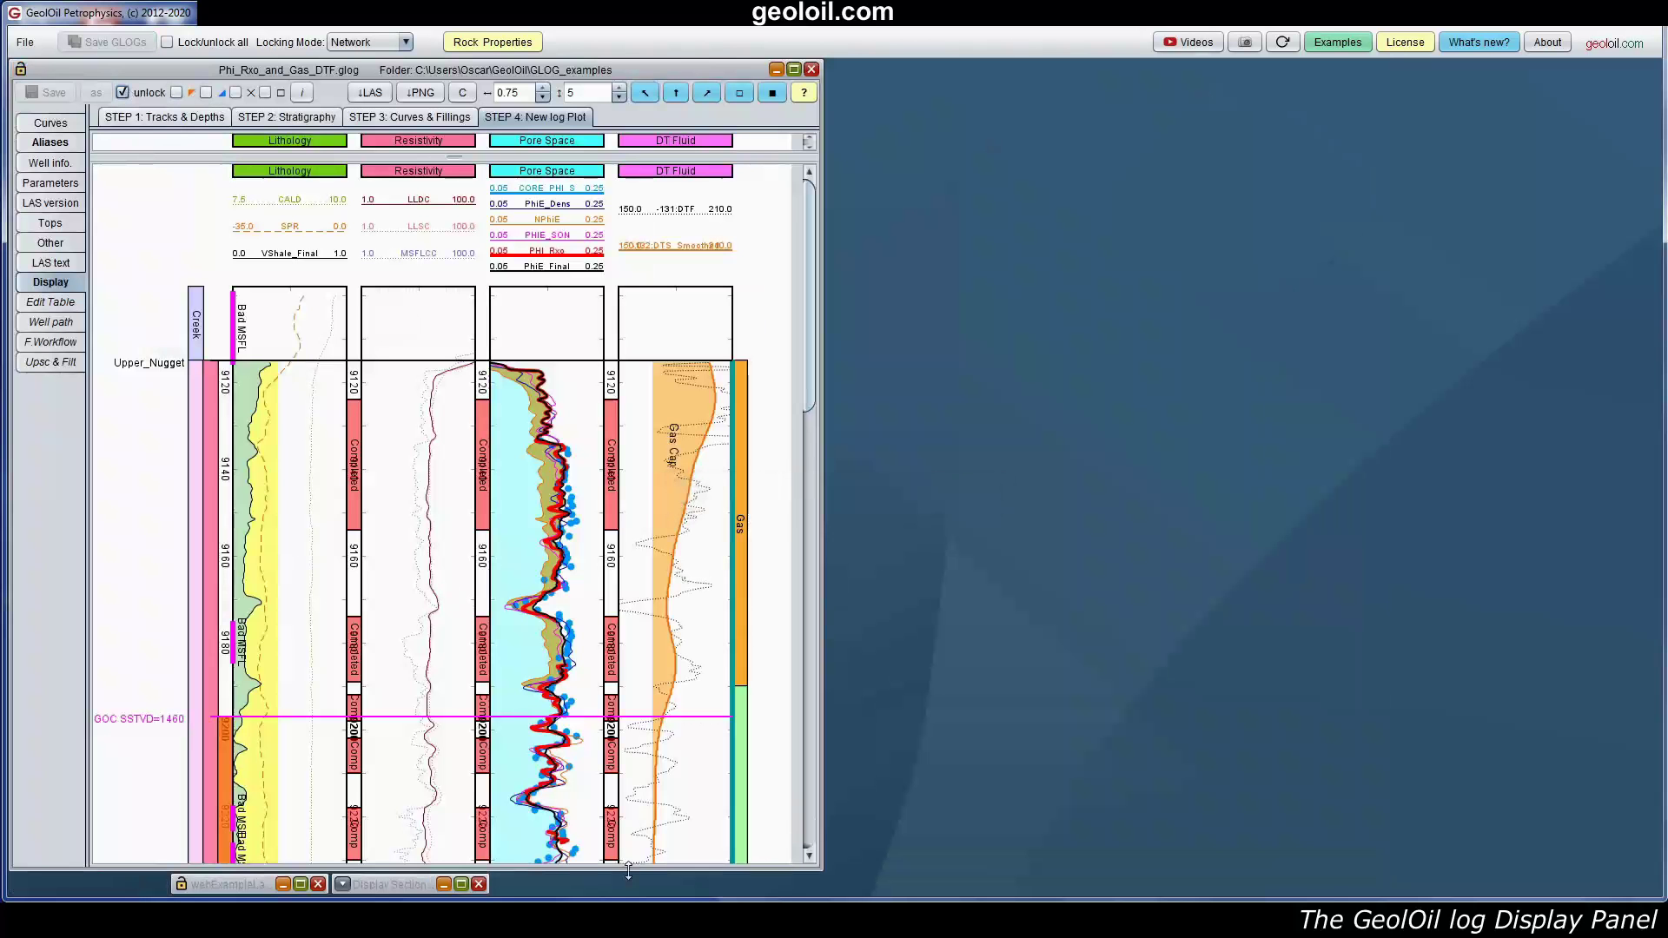
# Step: Restore the webExampleLatLong.glog window, overlap it with the log plot, and bring the plot window to the front and send it back
pyautogui.click(284, 884)
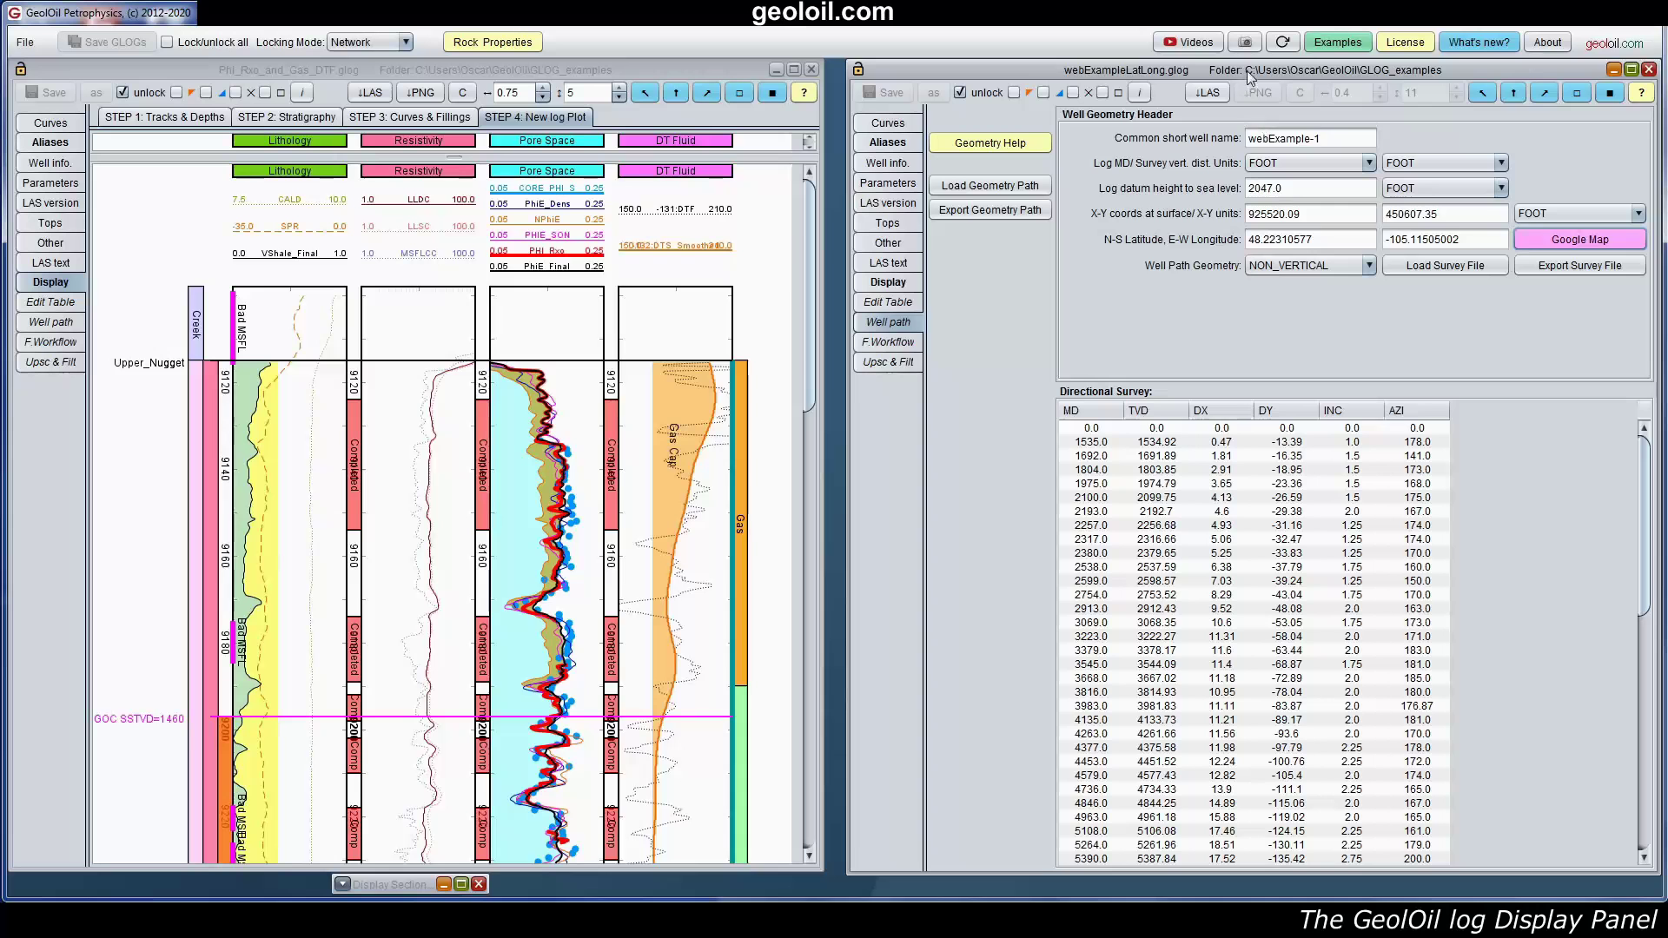
pyautogui.moveTo(1245, 69); pyautogui.dragTo(794, 201)
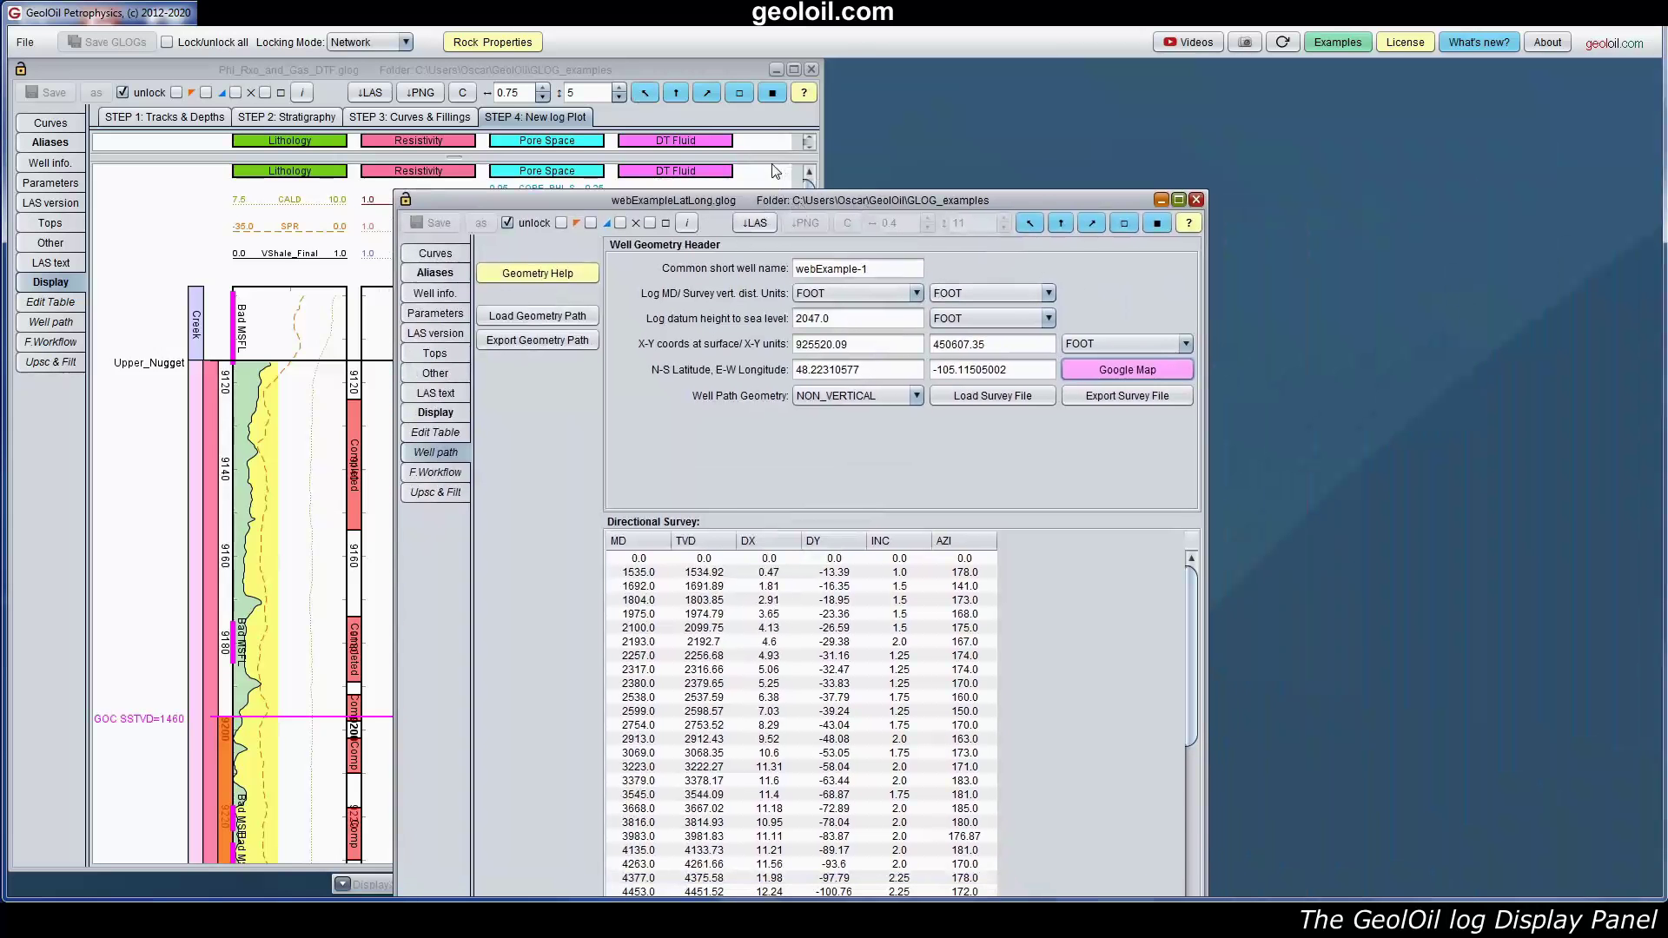
pyautogui.click(772, 94)
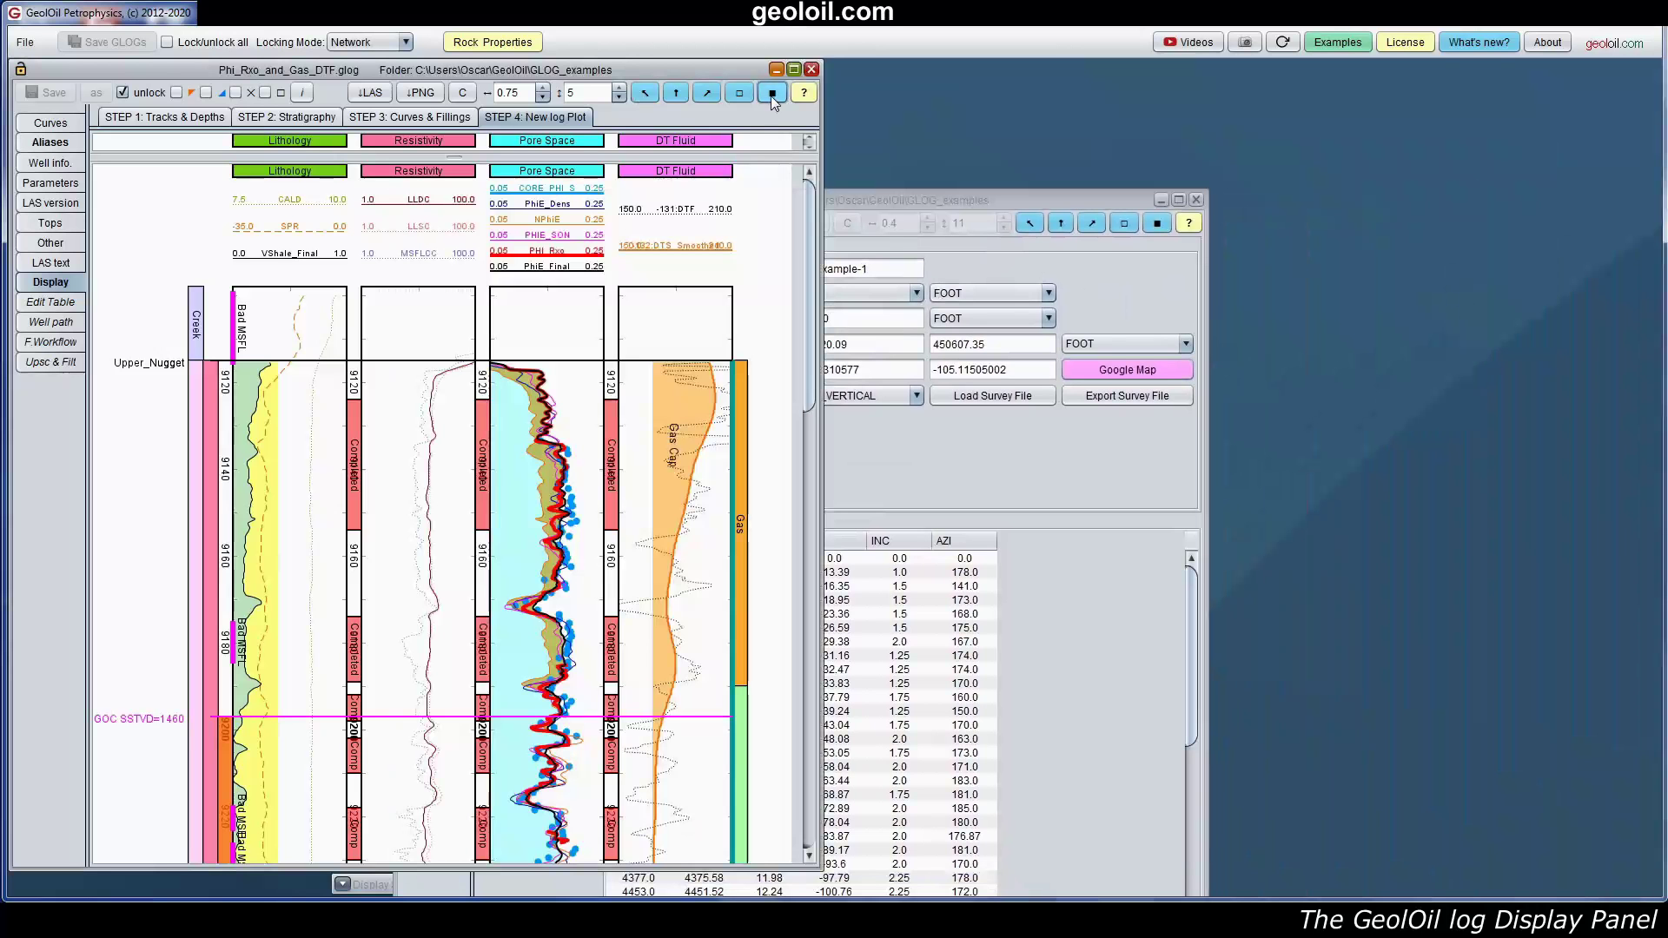
pyautogui.click(739, 94)
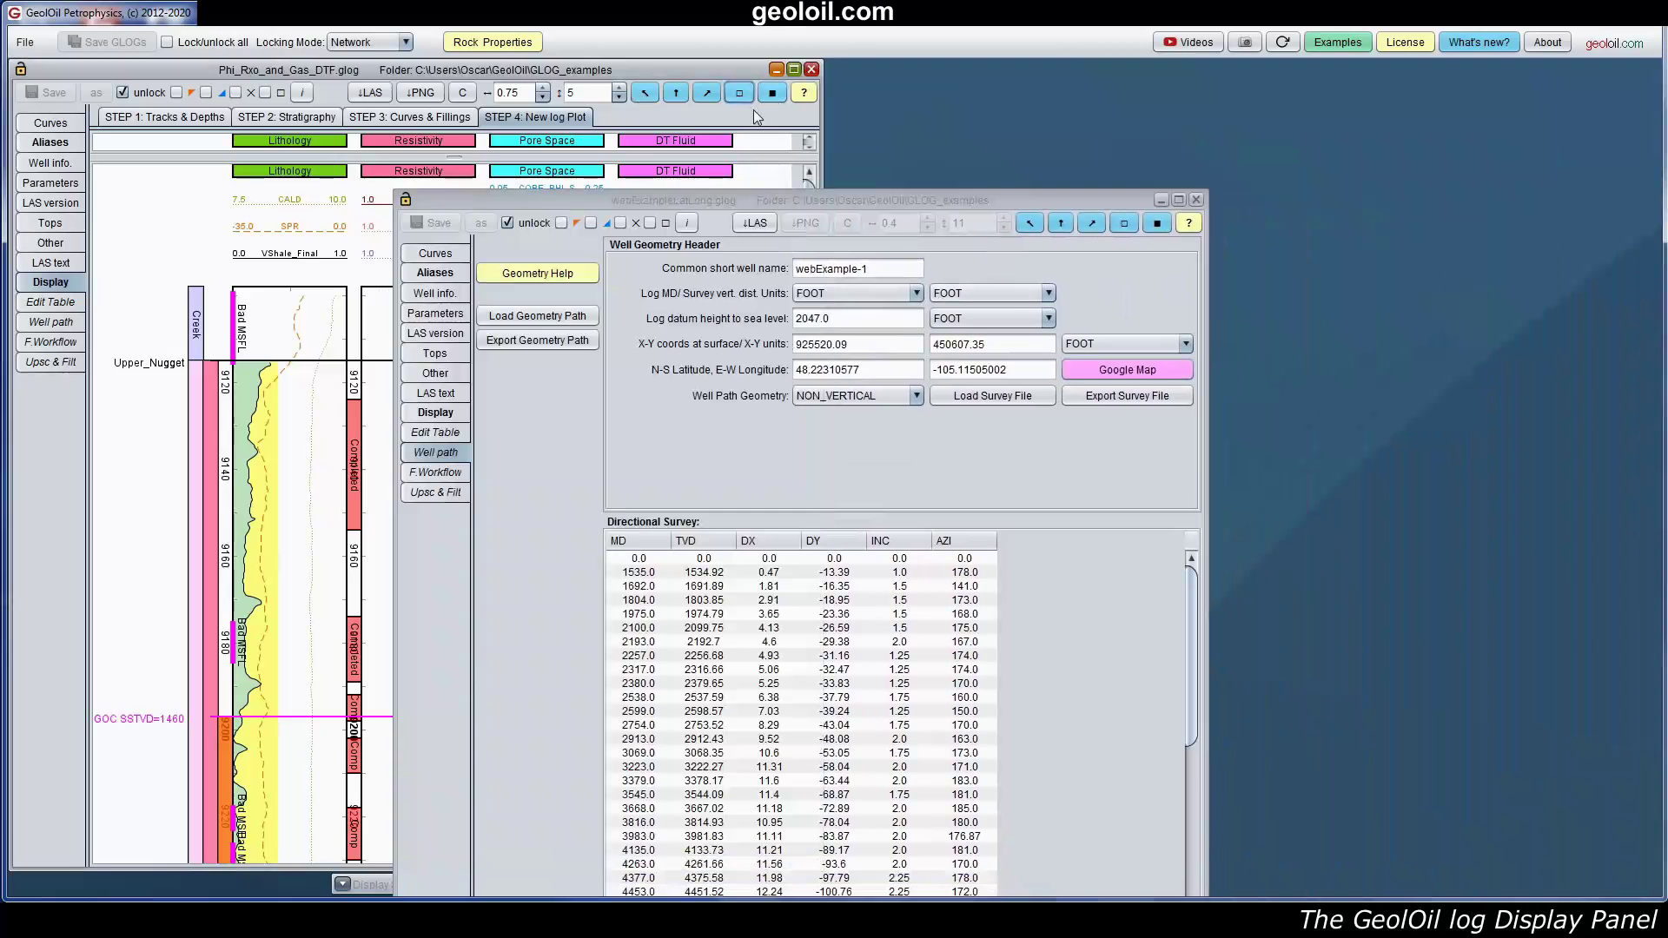
pyautogui.click(1093, 227)
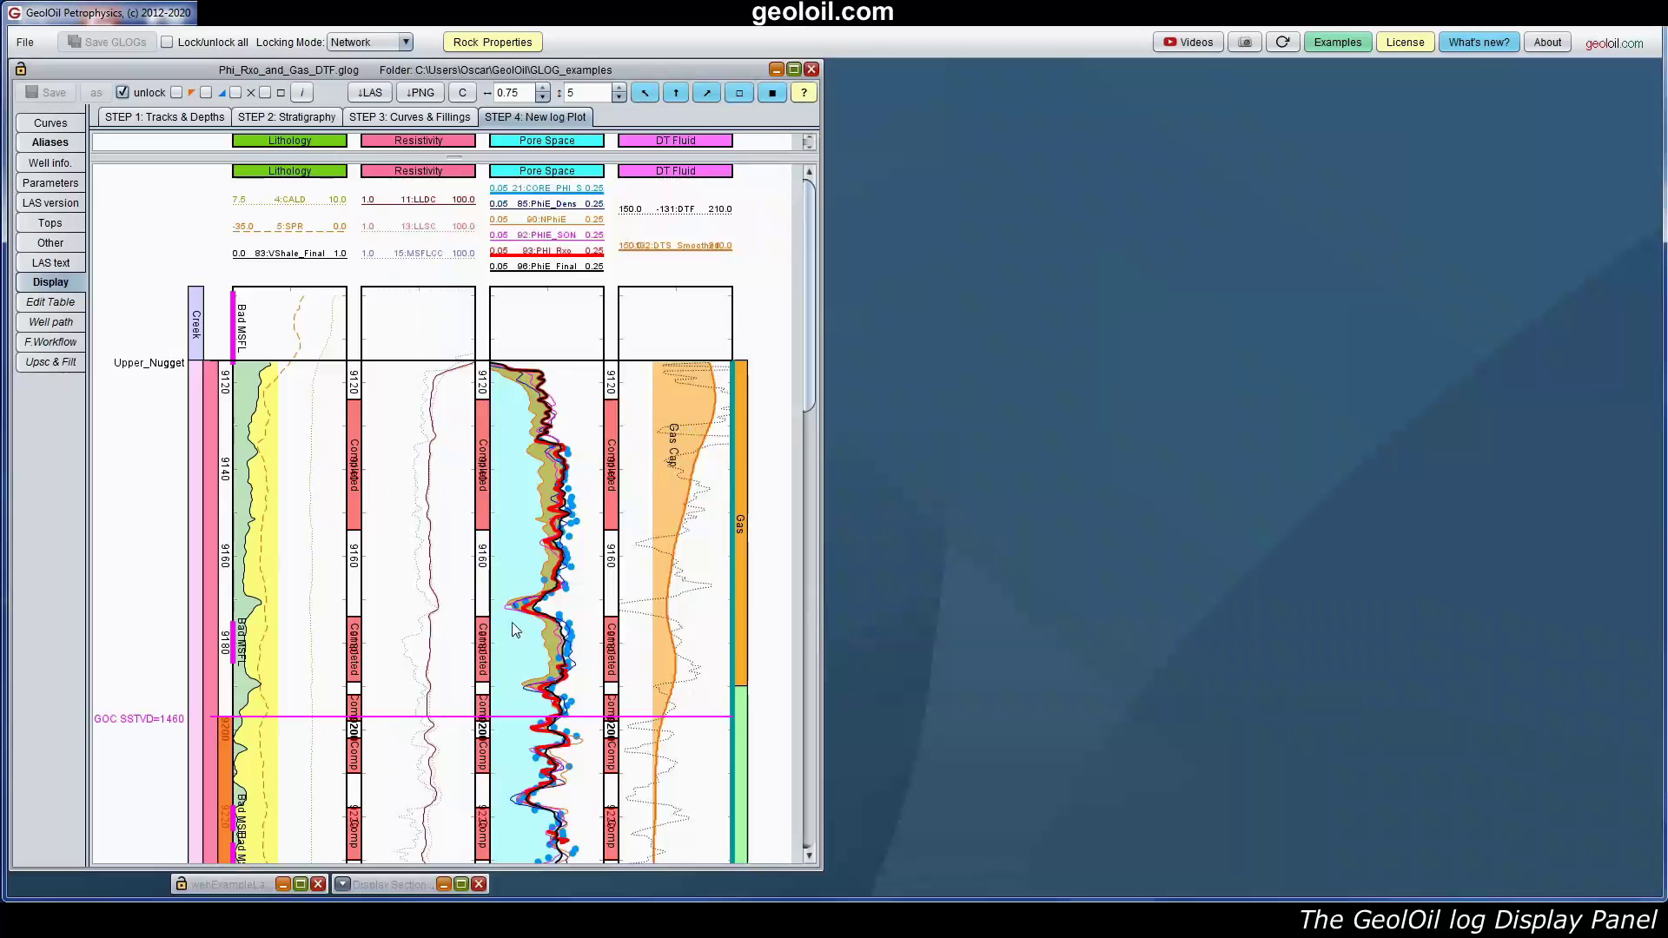
# Step: Review the Display Section Help on plotting a LAS file, mouse button behavior and plot marks, and minimize it
pyautogui.click(445, 884)
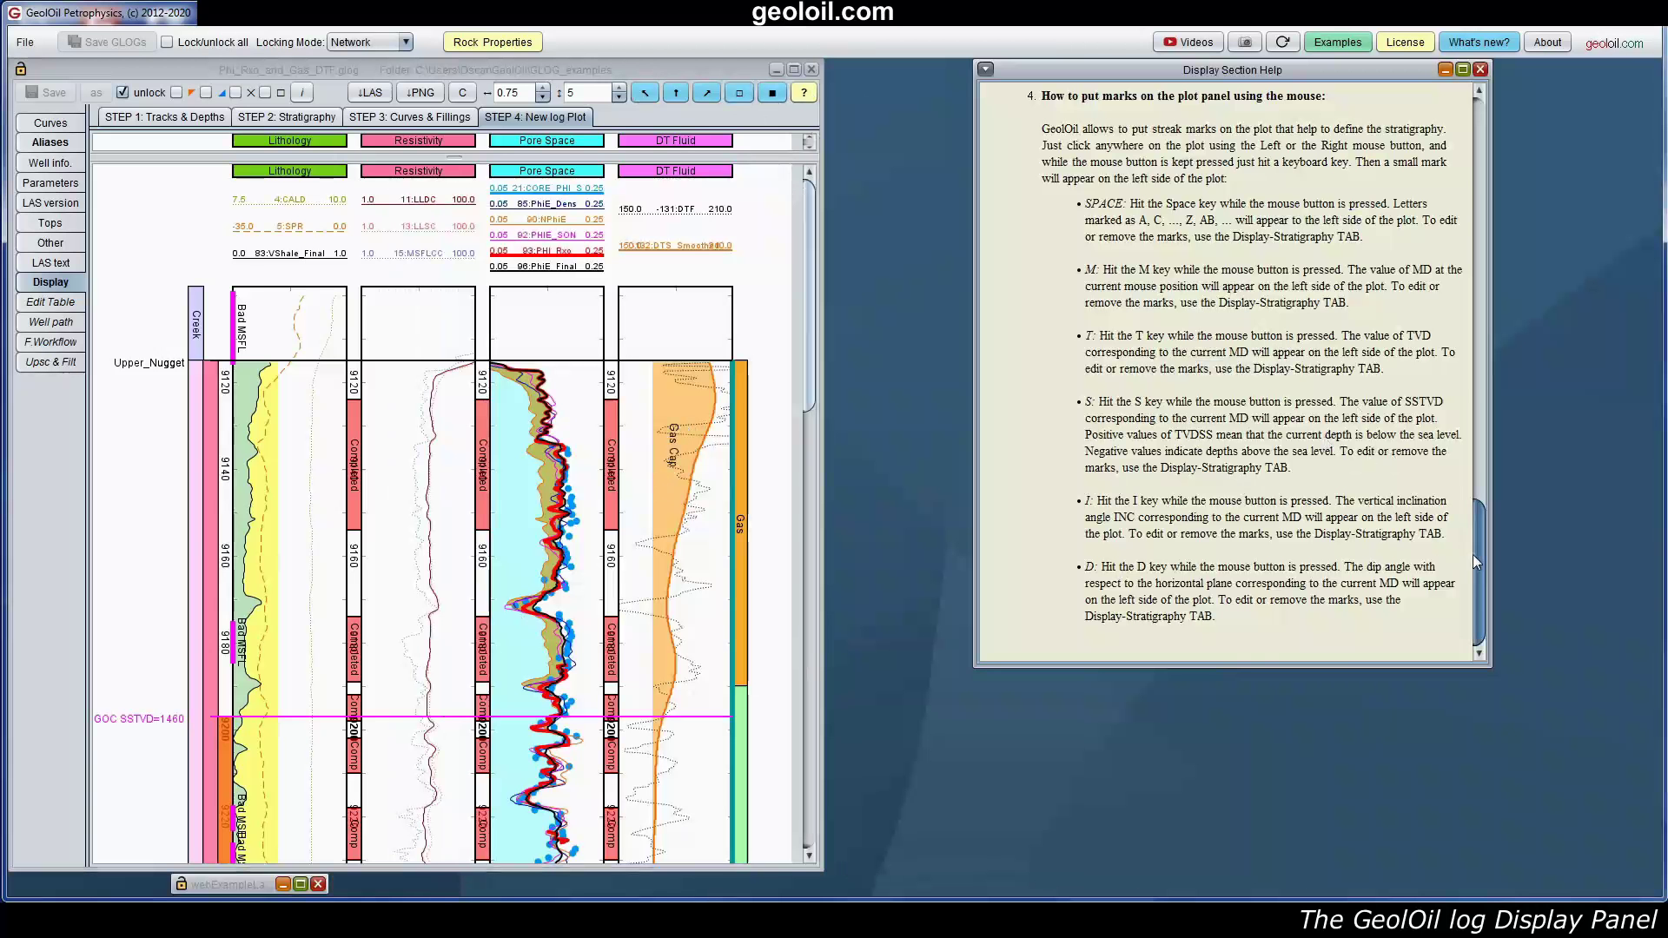
pyautogui.moveTo(1472, 555); pyautogui.dragTo(1468, 113)
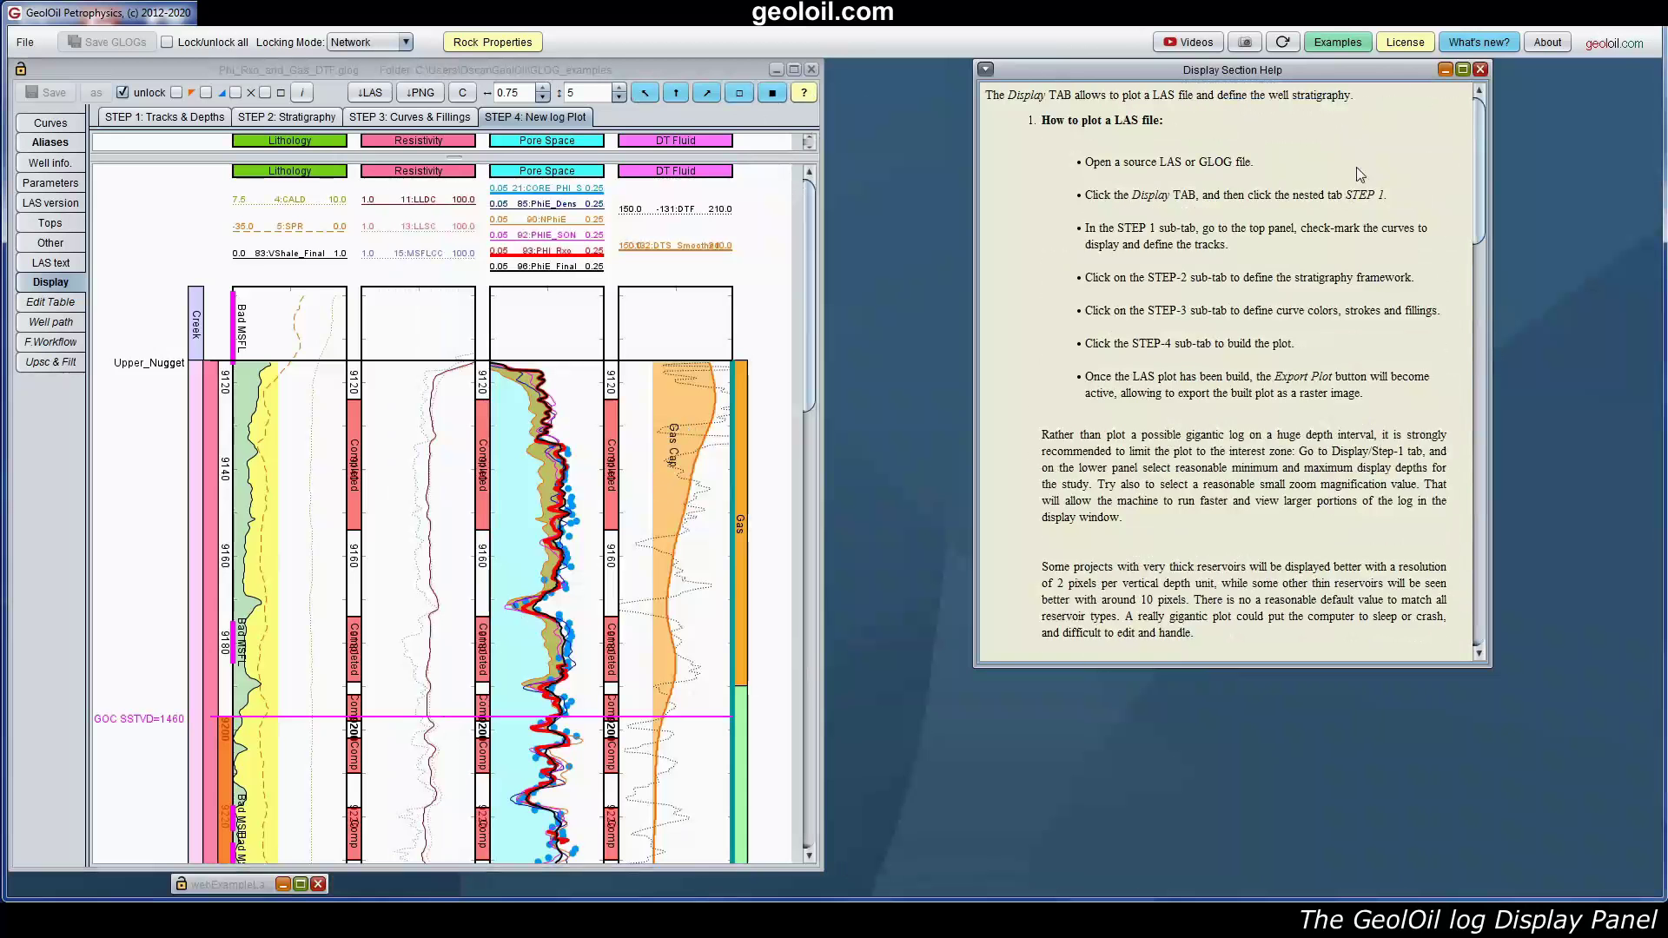
pyautogui.moveTo(1482, 159); pyautogui.dragTo(1483, 427)
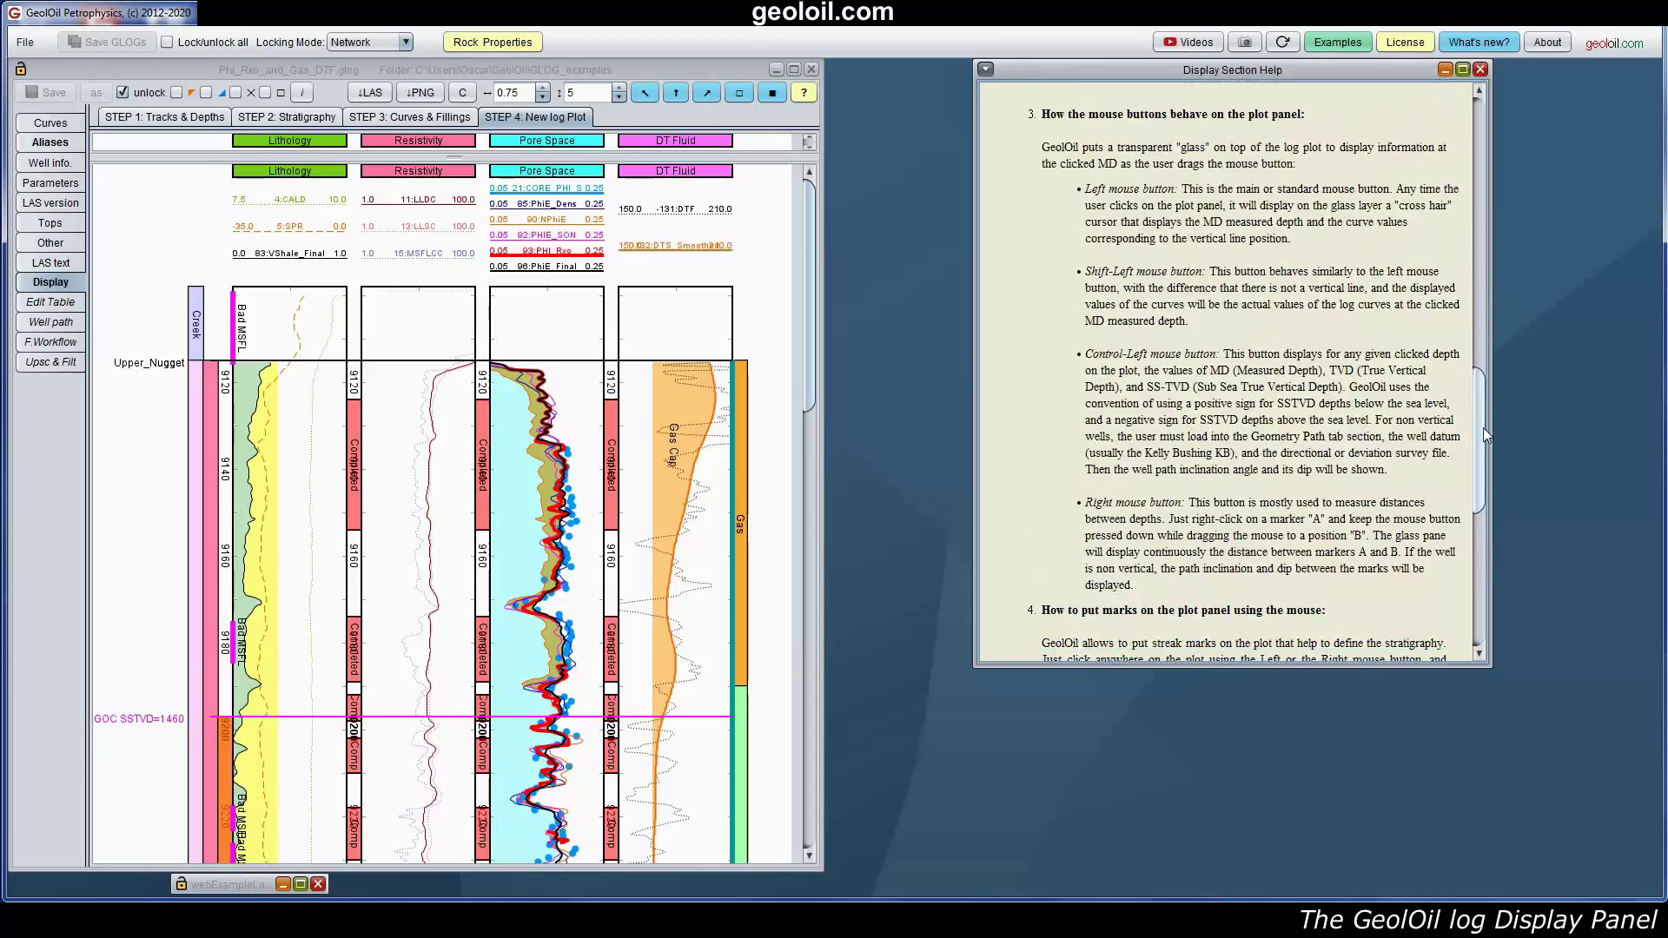
pyautogui.moveTo(1483, 427); pyautogui.dragTo(1483, 427)
pyautogui.click(1445, 69)
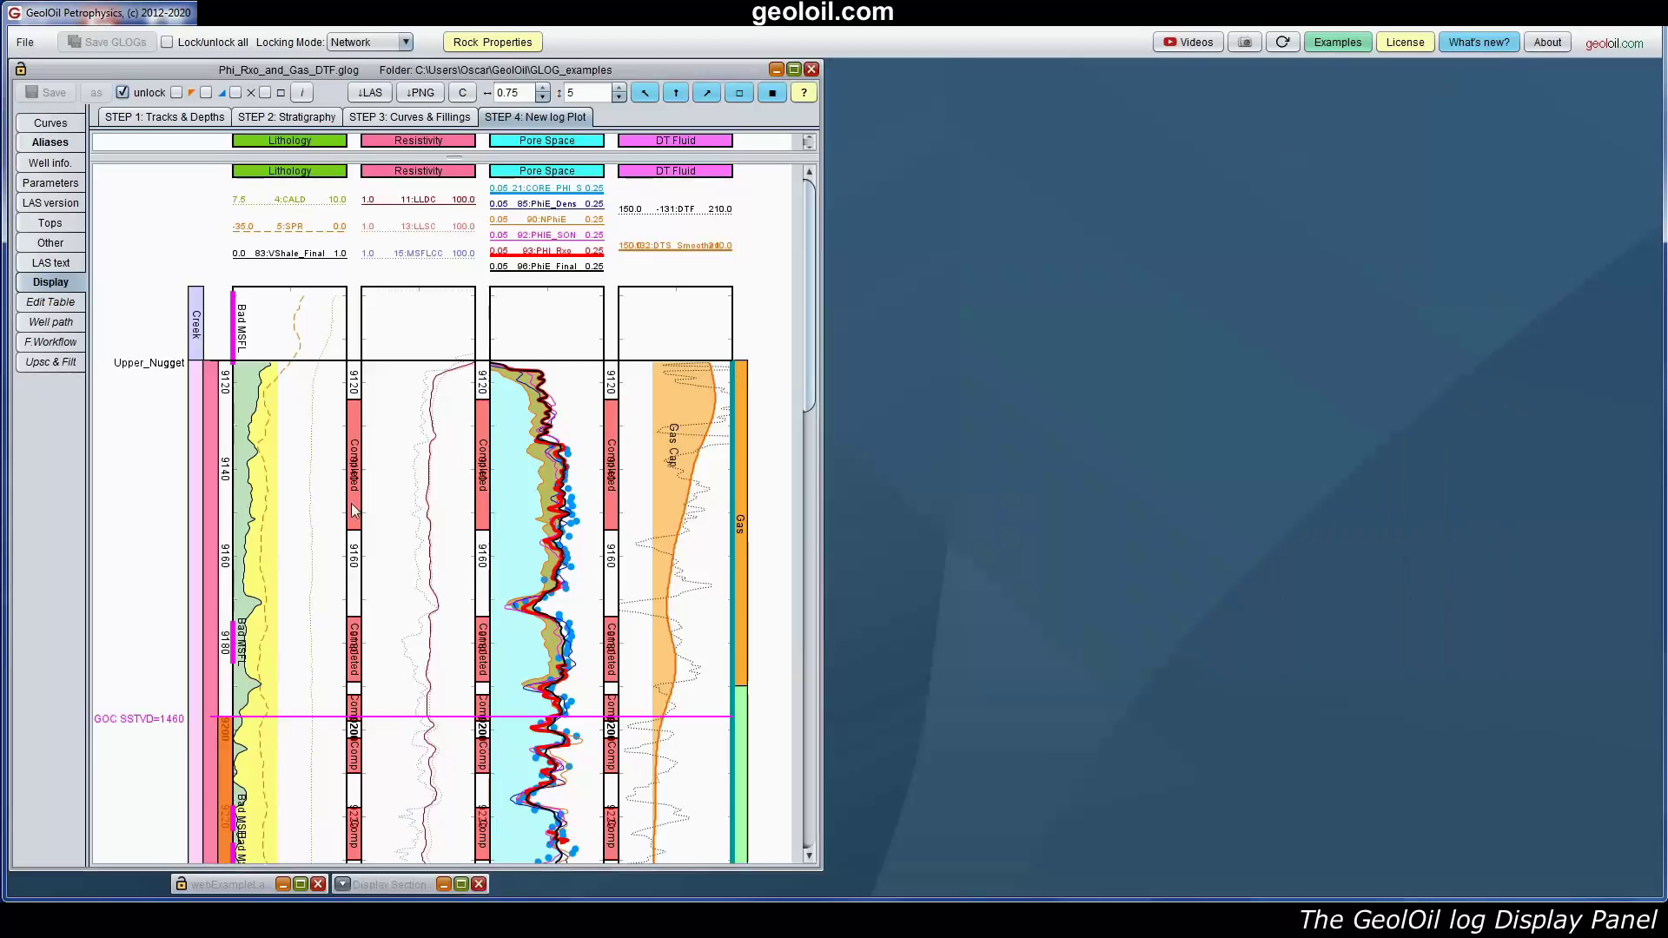
# Step: Set the track grid lines to Regular and generate a new log plot
pyautogui.click(191, 116)
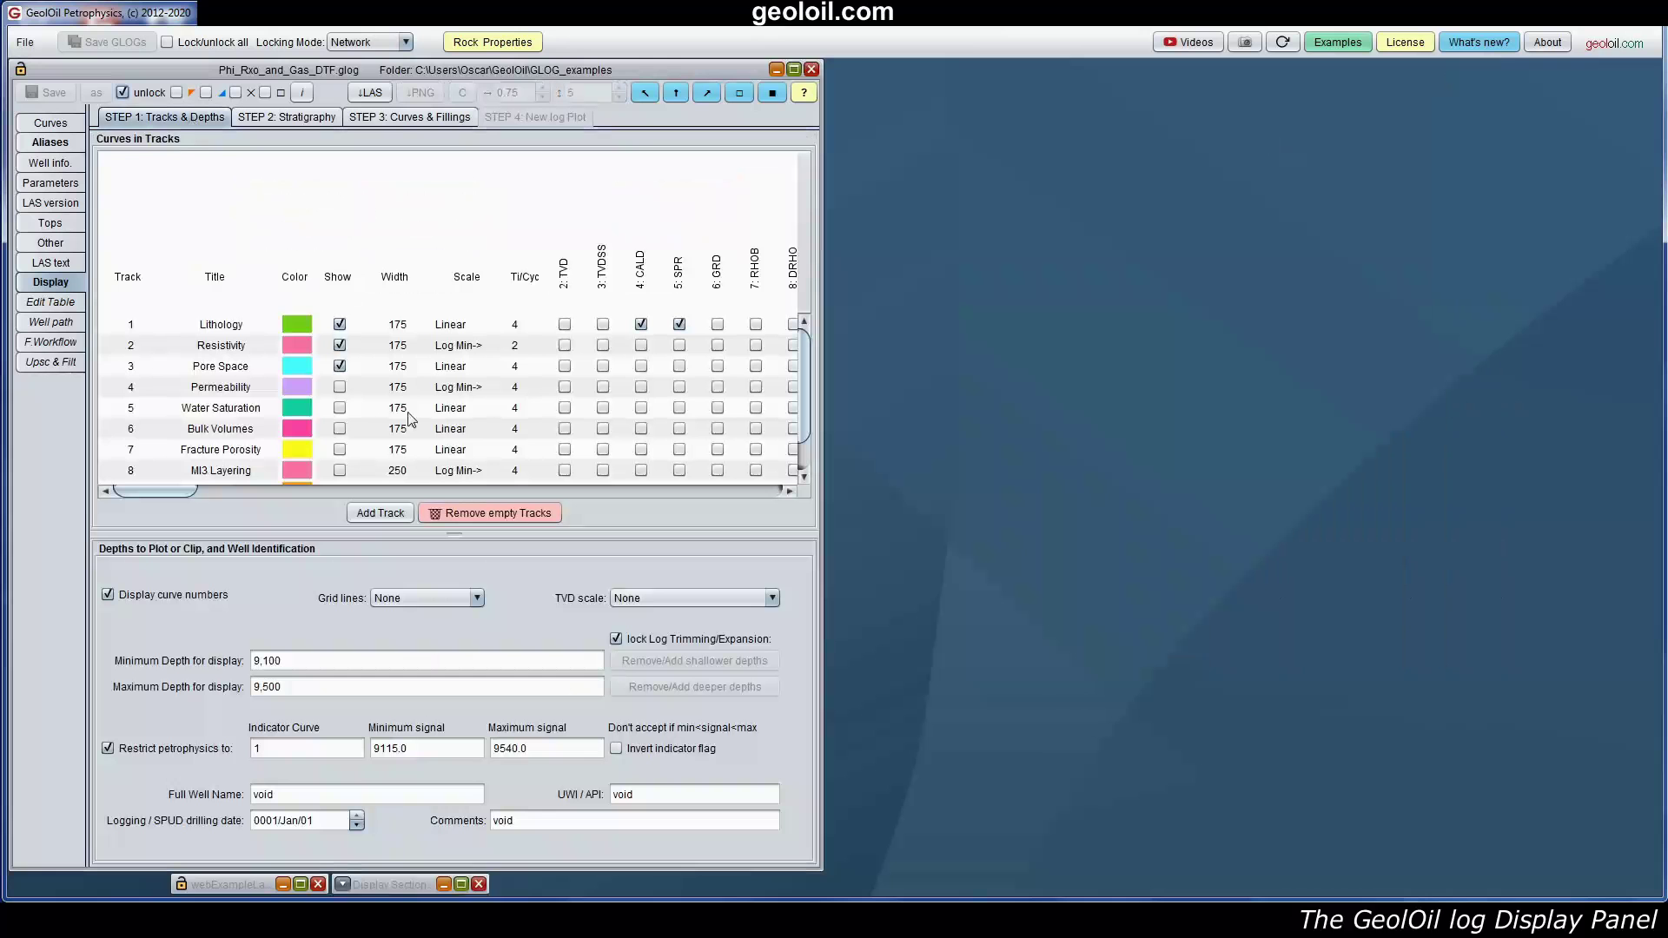
pyautogui.click(478, 597)
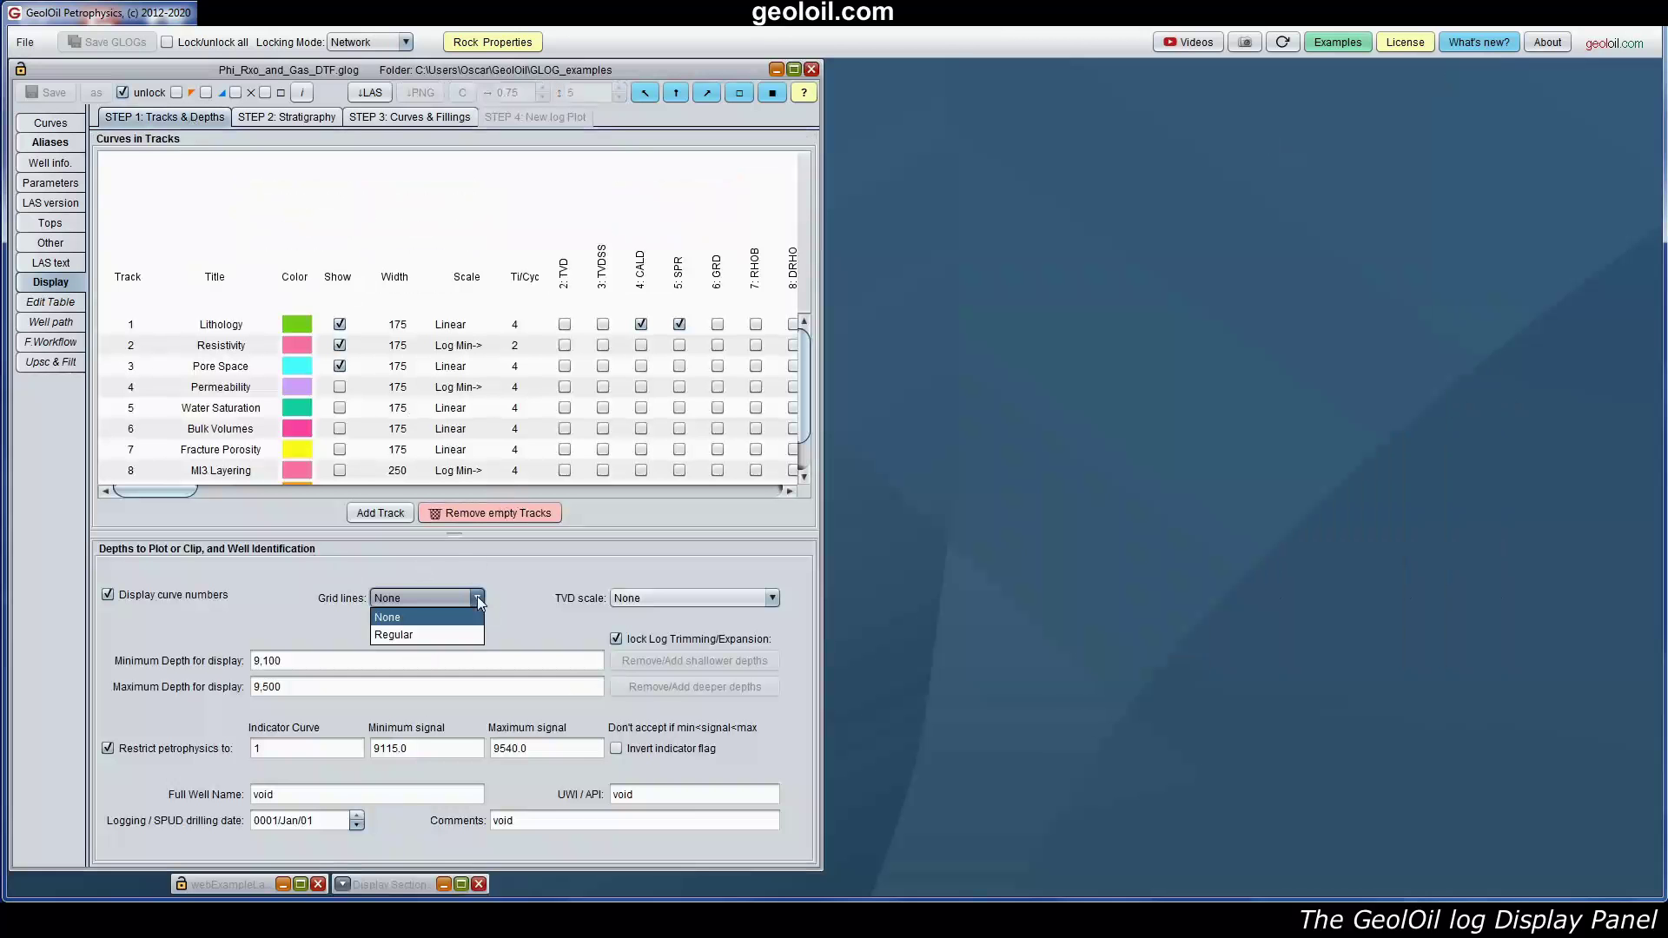
pyautogui.click(405, 635)
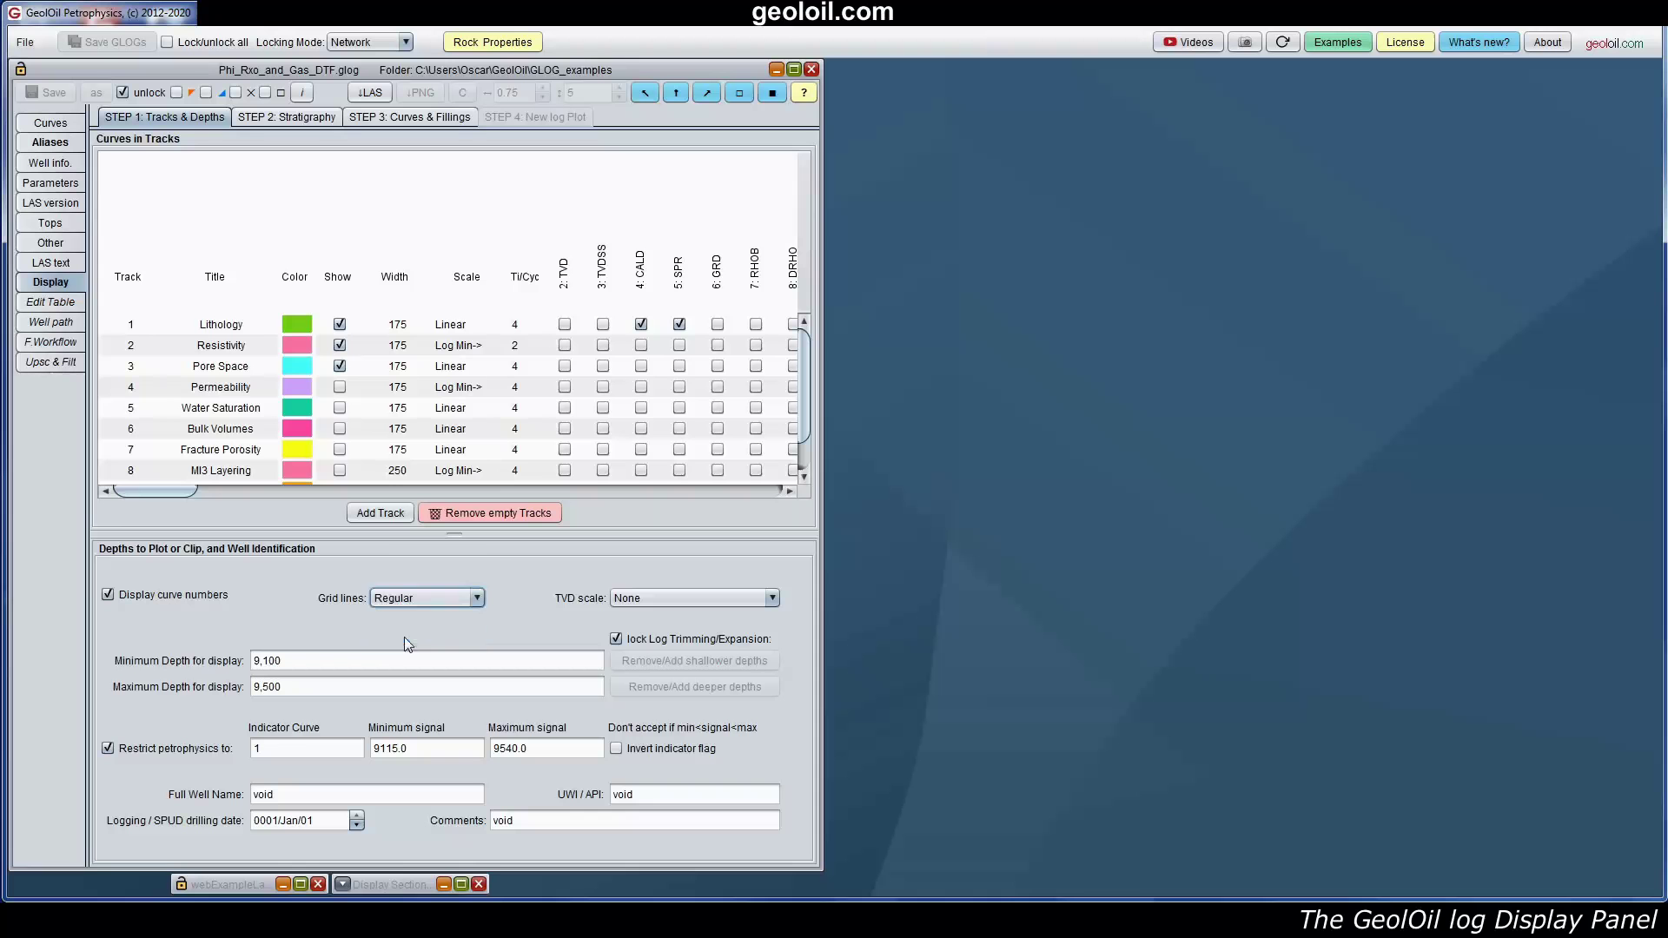
pyautogui.click(452, 122)
pyautogui.click(536, 118)
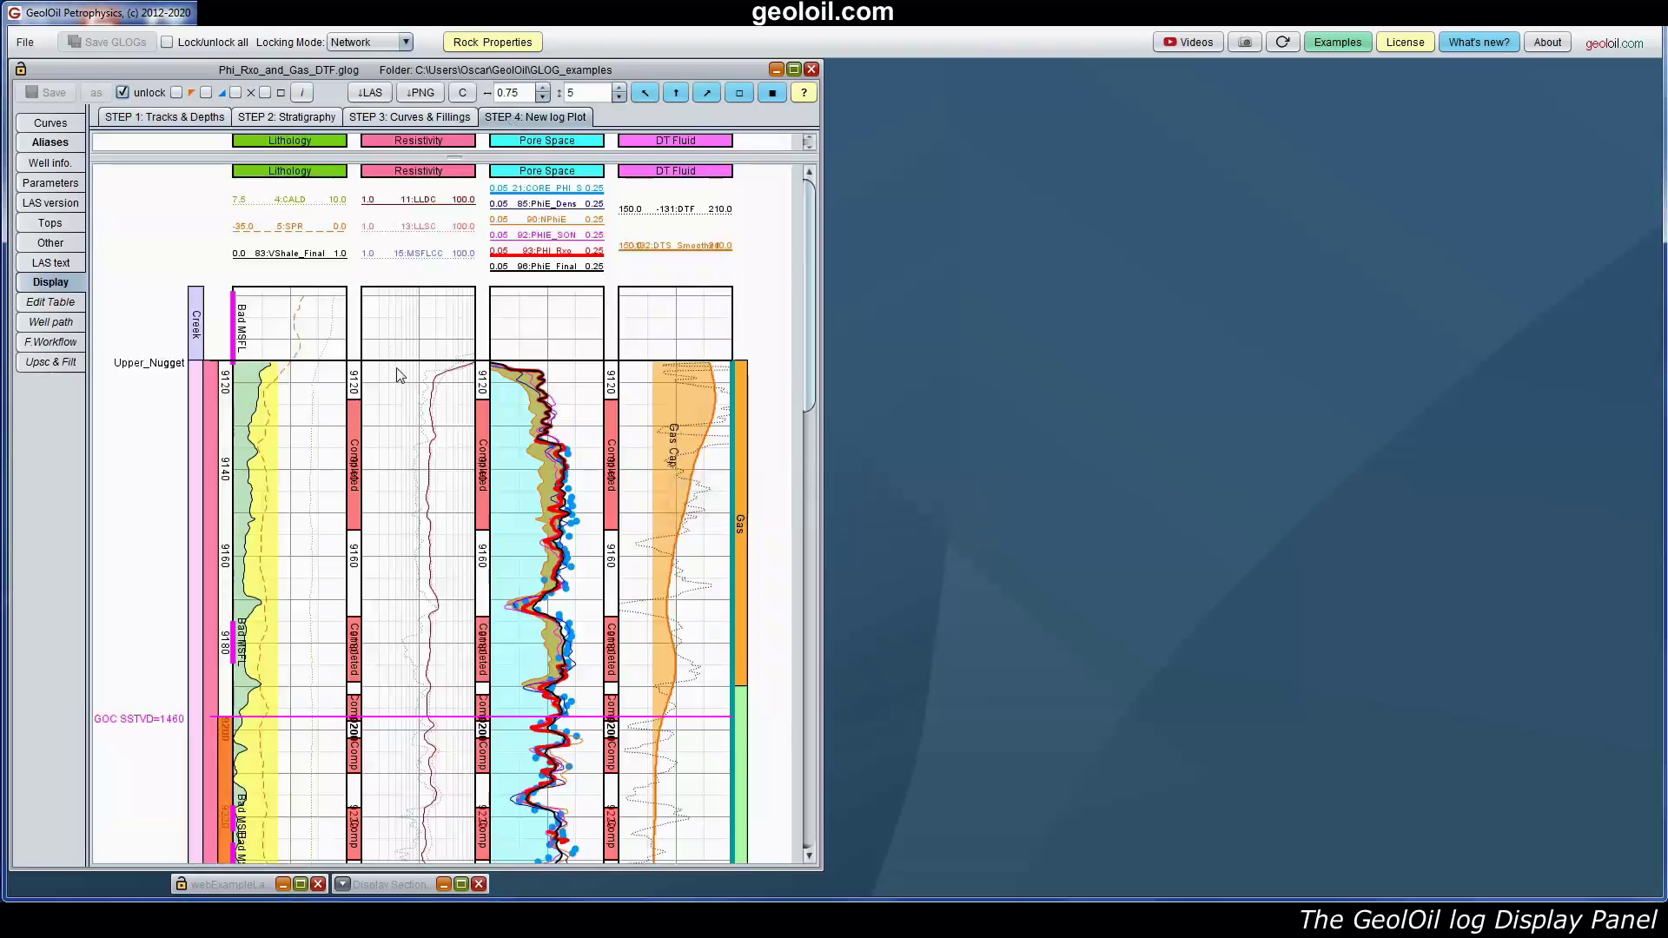
# Step: Set the grid lines back to None and regenerate the log plot
pyautogui.click(189, 118)
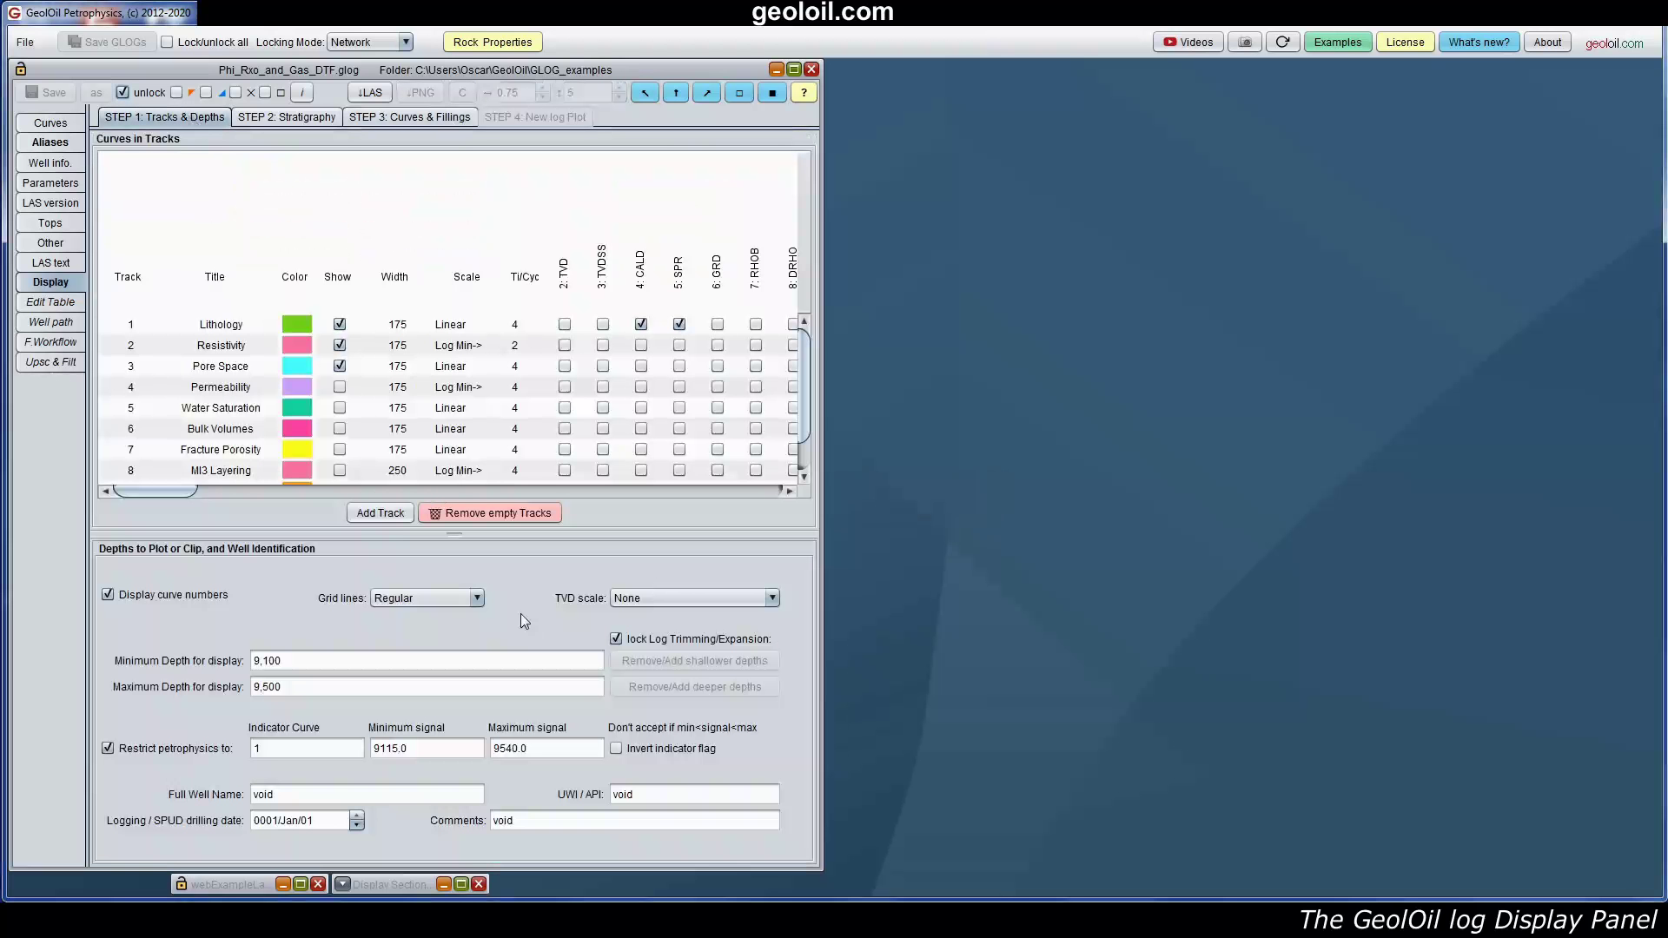
pyautogui.click(476, 597)
pyautogui.click(467, 613)
pyautogui.click(409, 117)
pyautogui.click(521, 118)
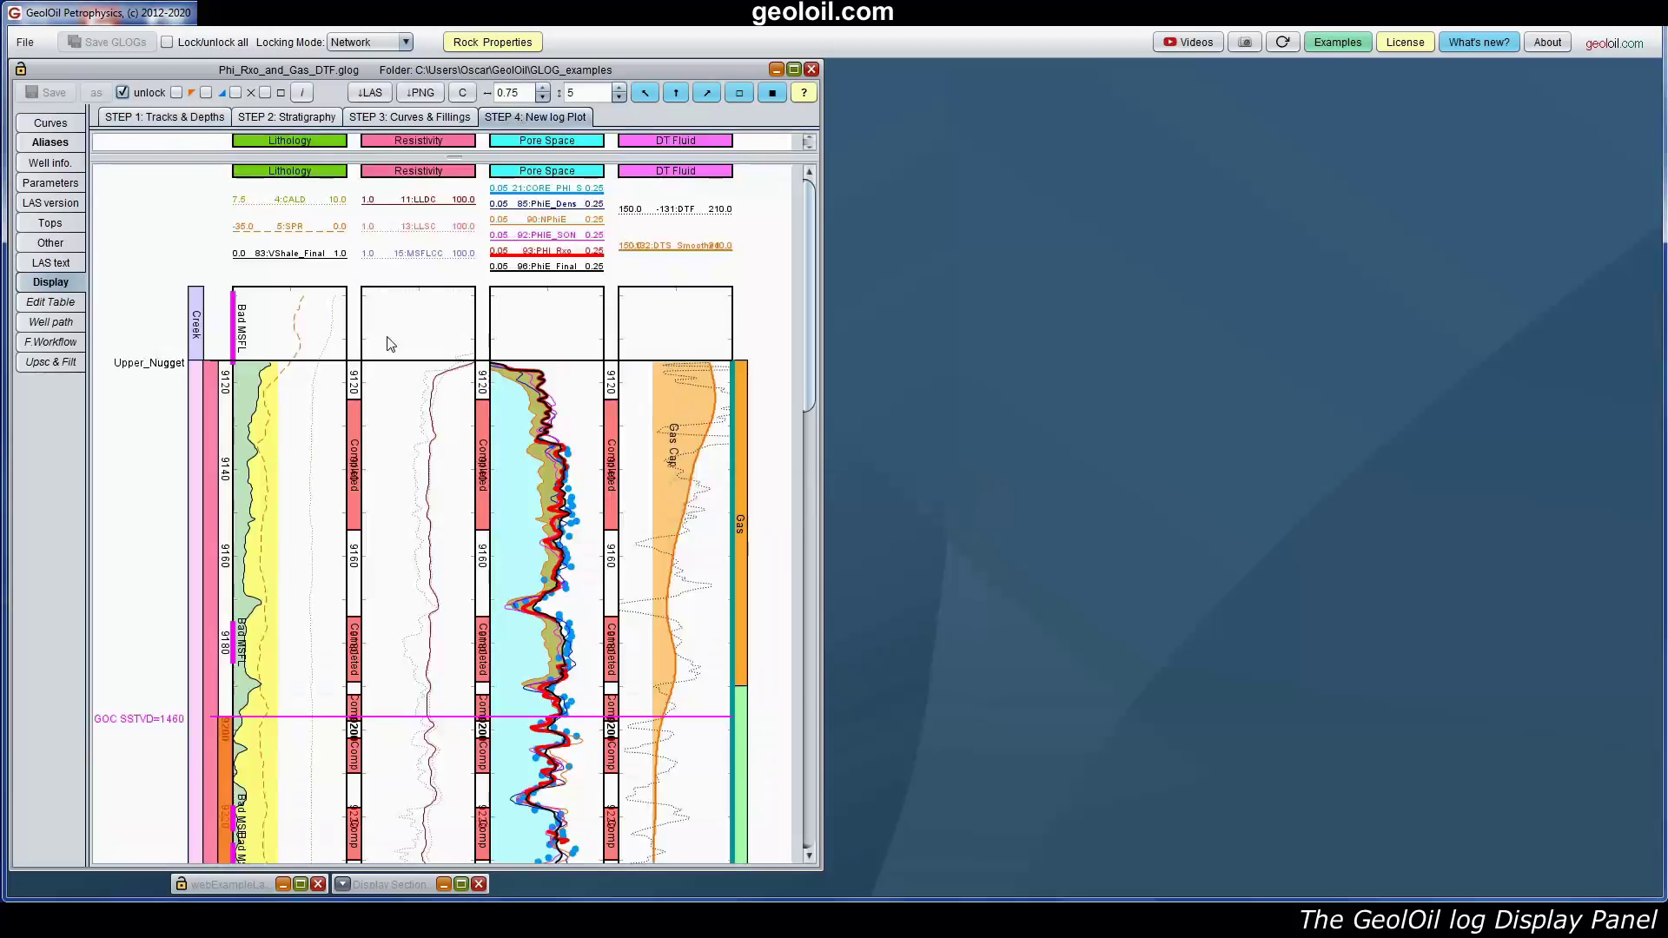
# Step: Examine the directional survey table in the well path section from its first to its last depth
pyautogui.click(67, 324)
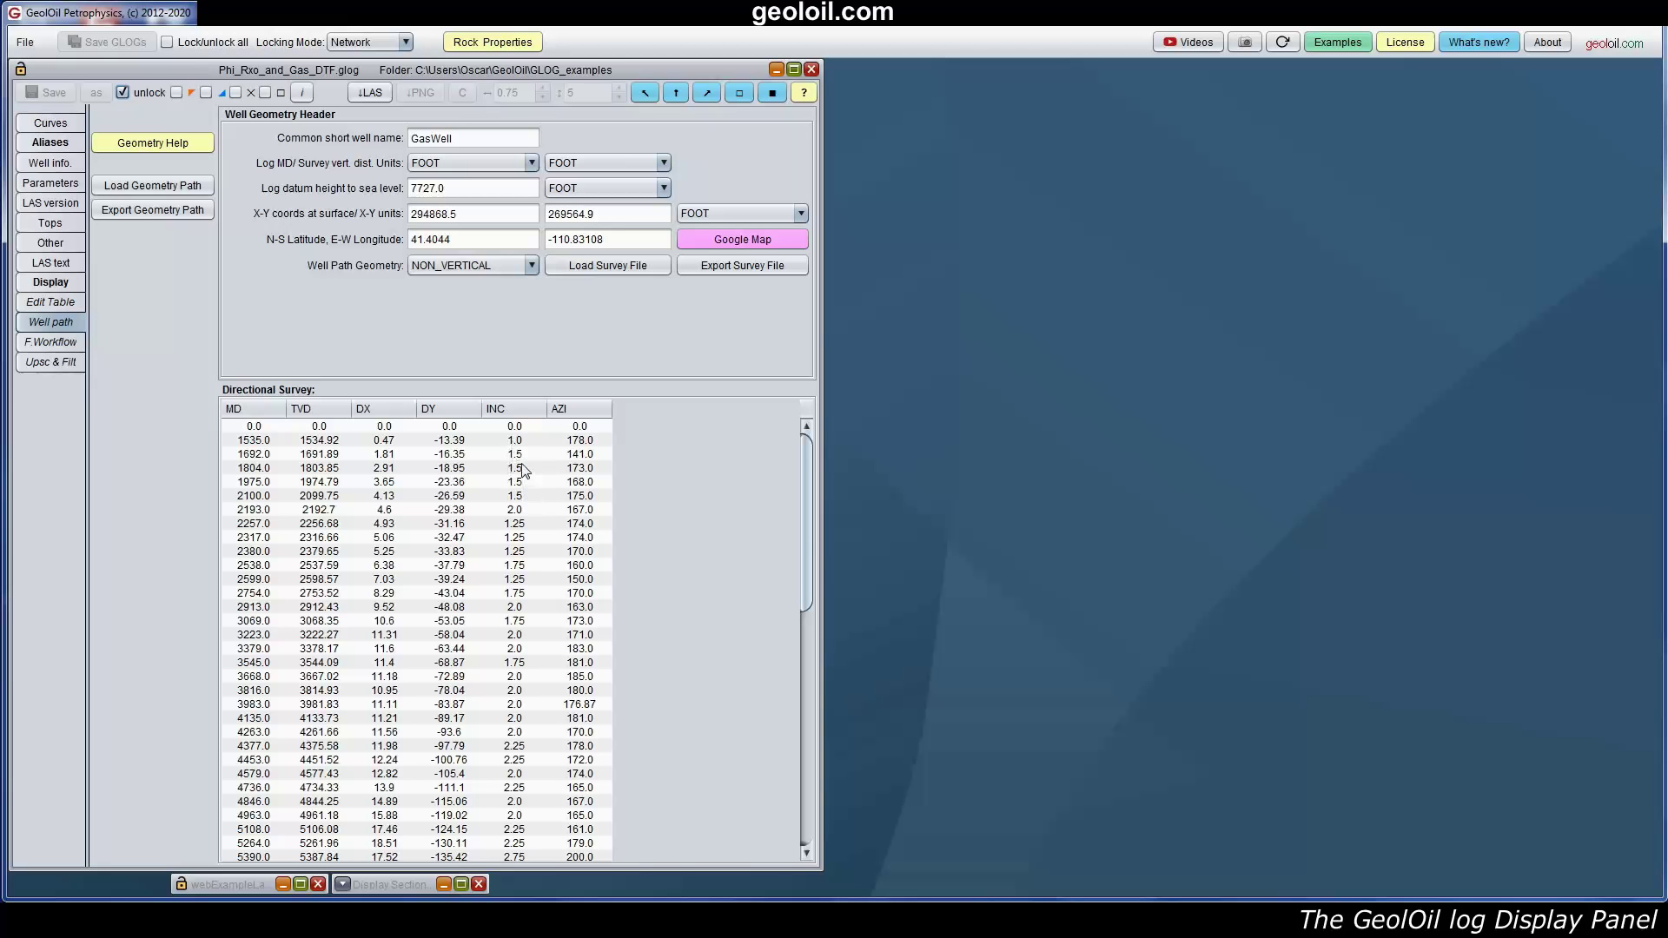
pyautogui.moveTo(806, 506); pyautogui.dragTo(804, 829)
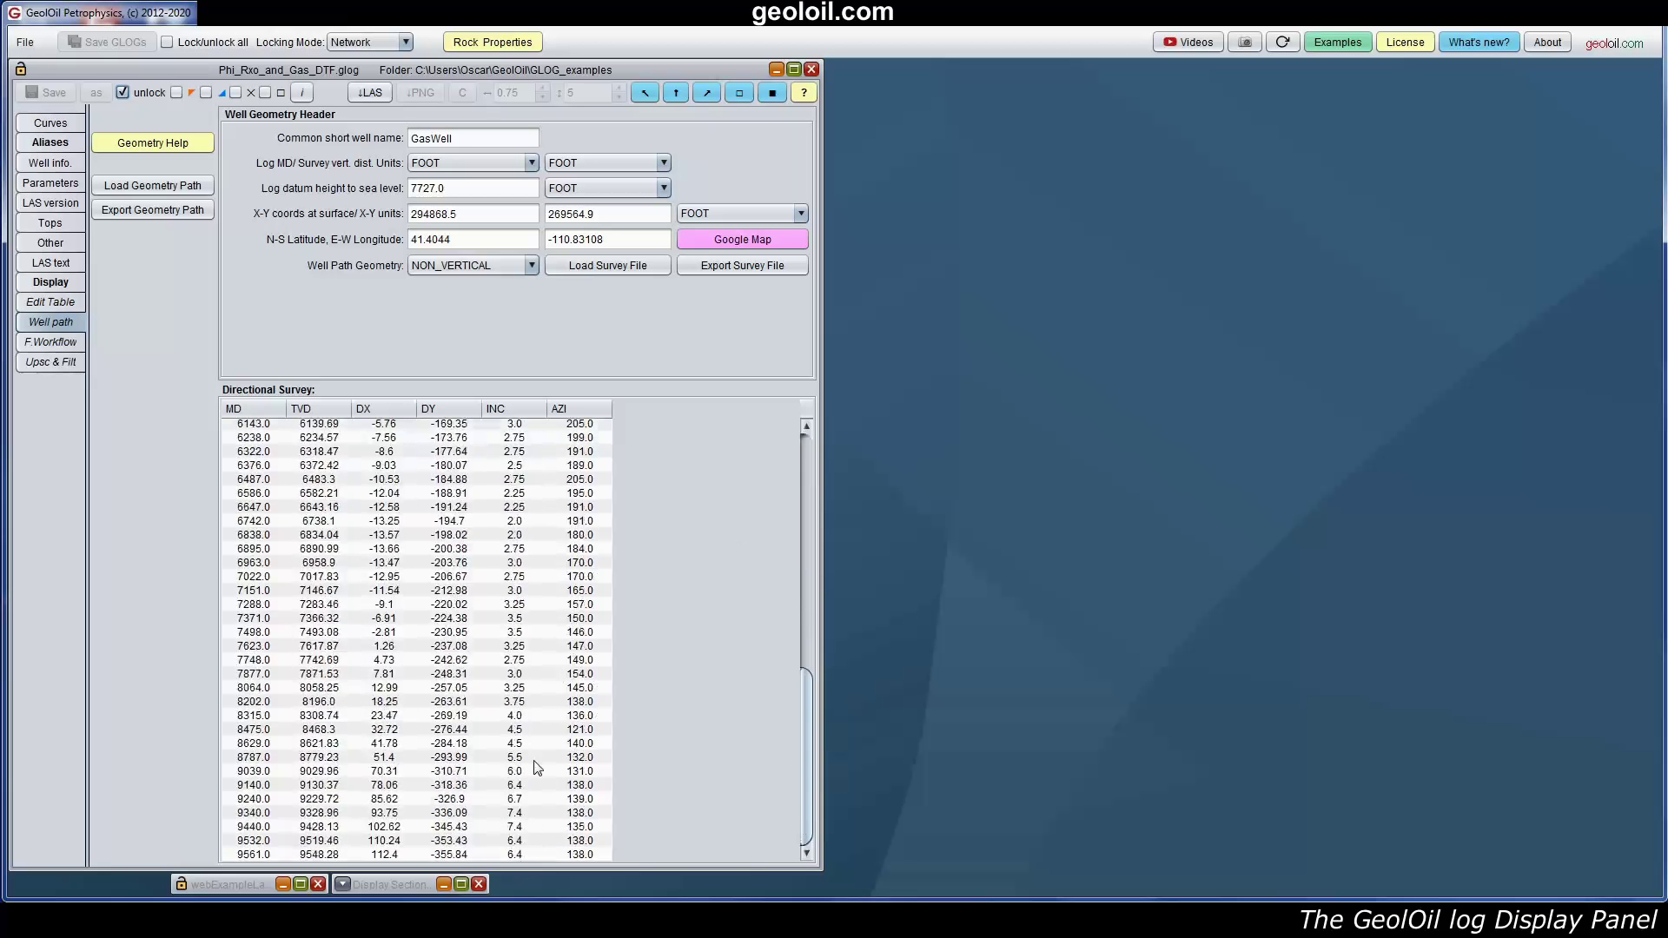
pyautogui.moveTo(801, 714); pyautogui.dragTo(842, 461)
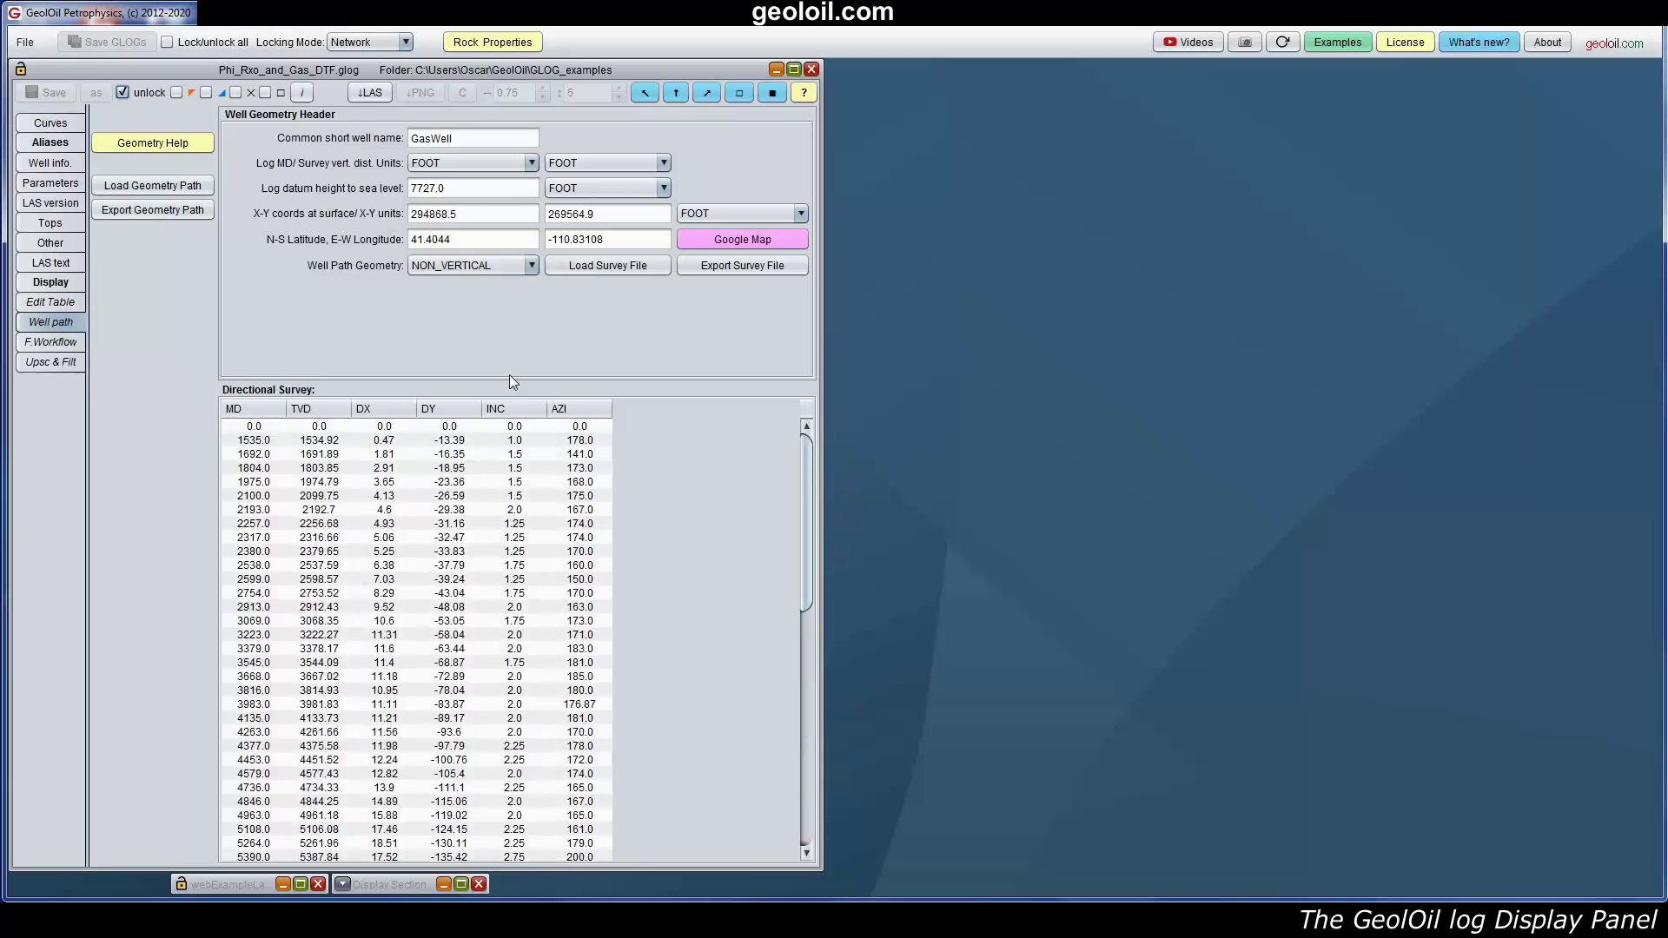
# Step: Set the TVD scale color to Blue in the log display and generate a new log plot
pyautogui.click(81, 285)
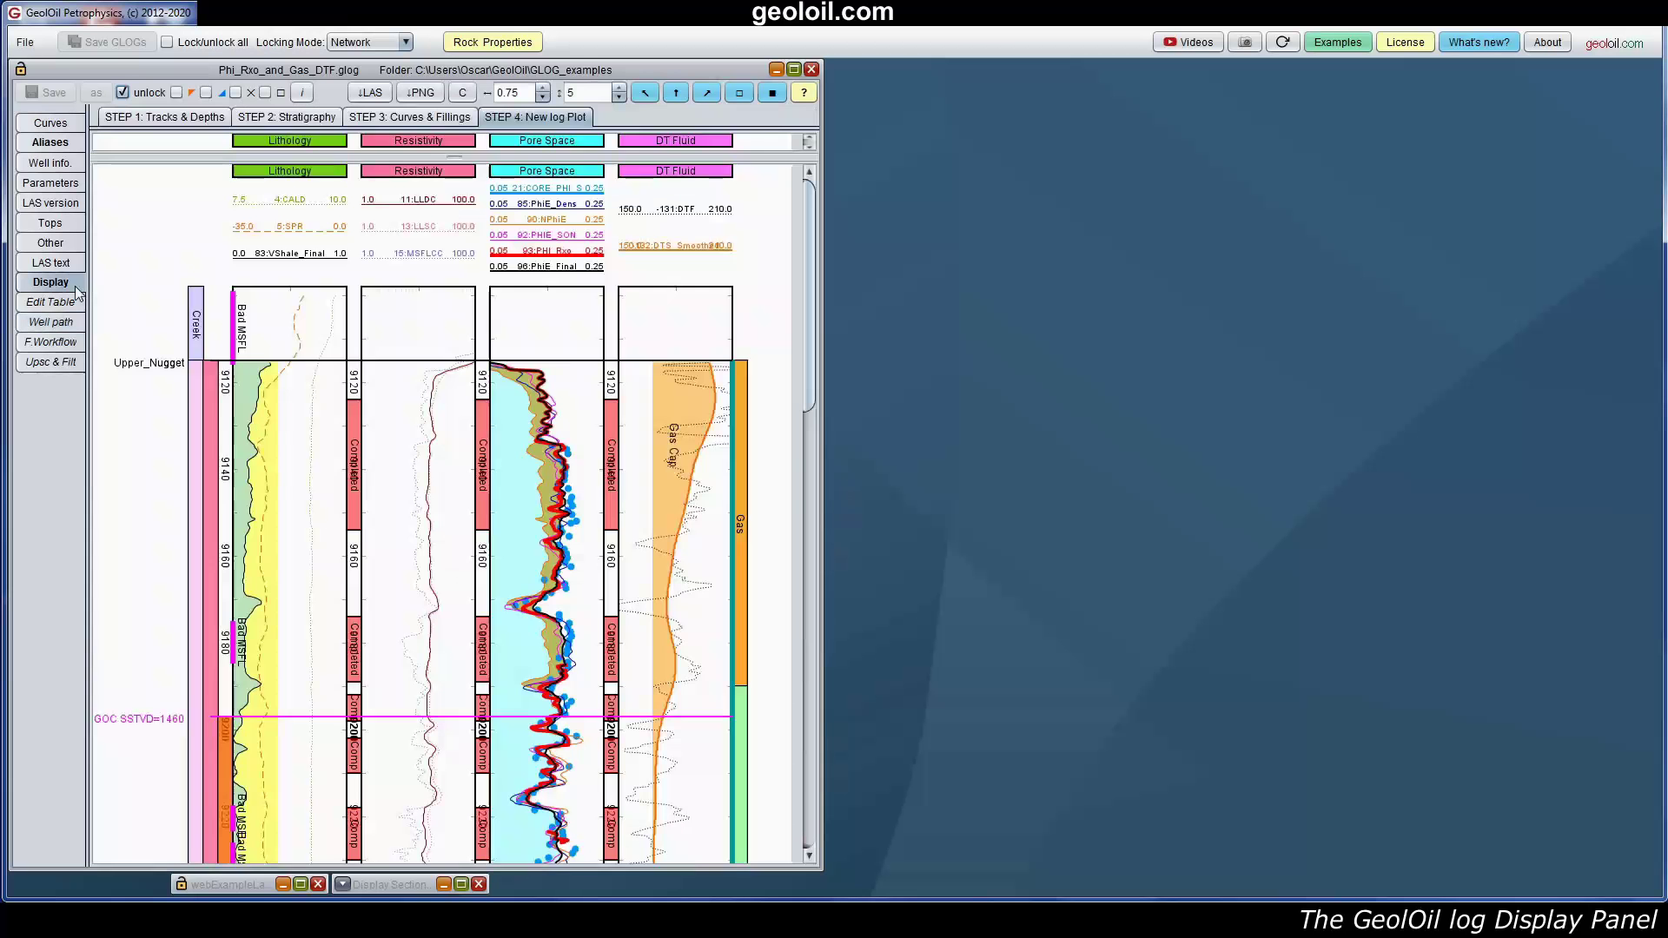
pyautogui.click(165, 118)
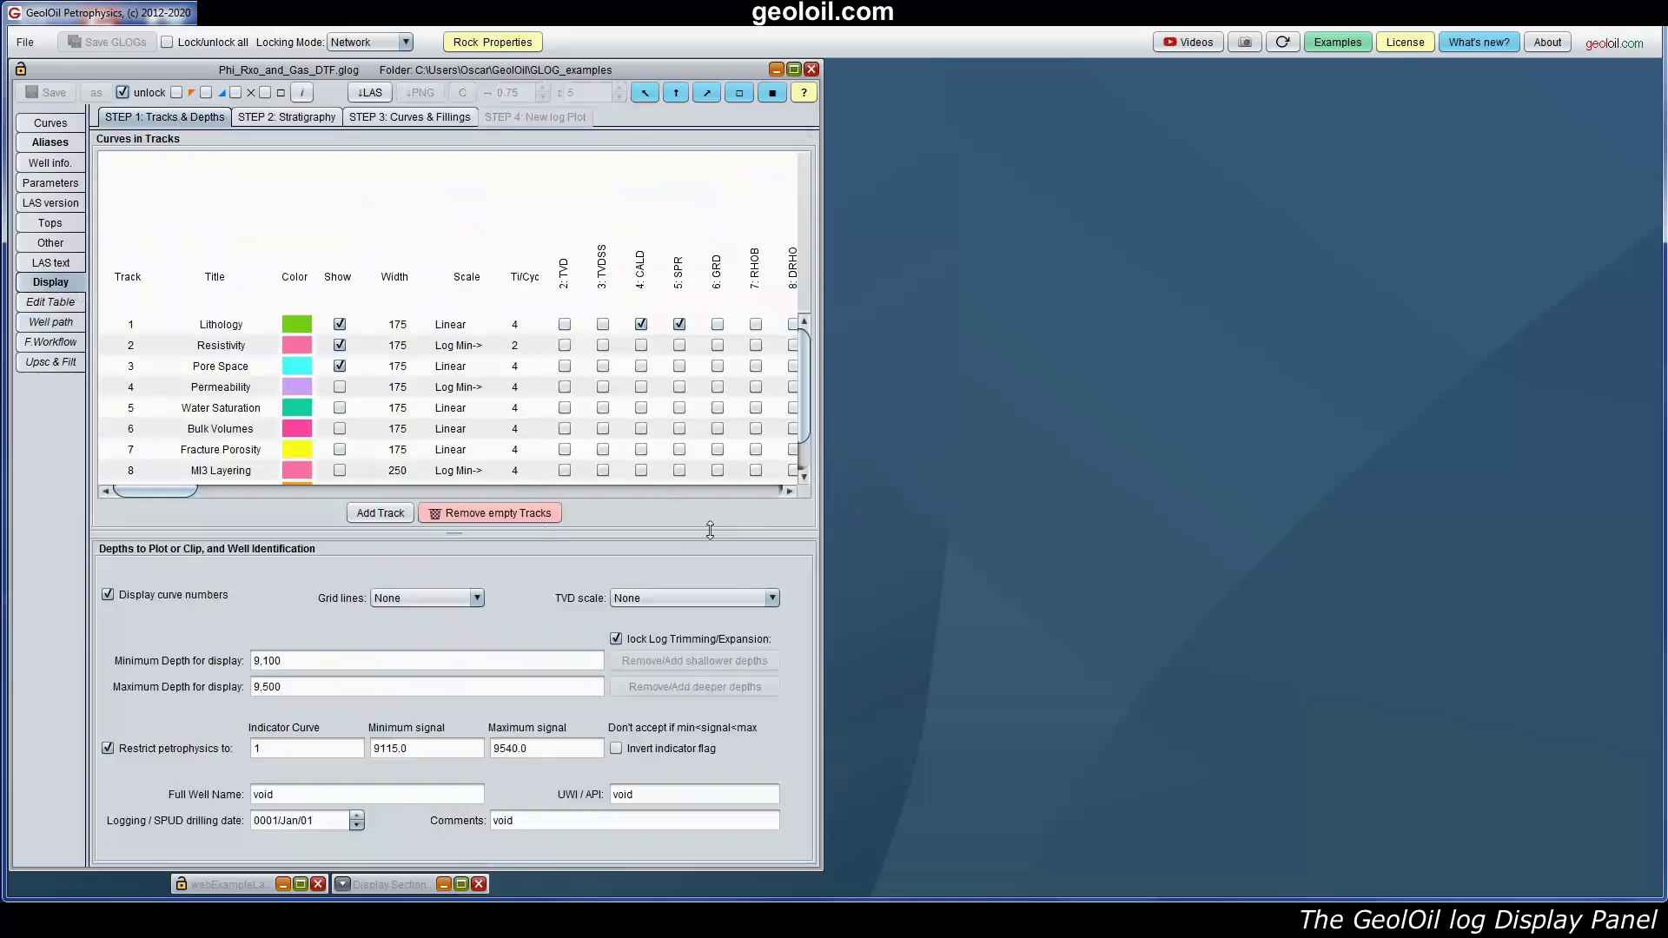
pyautogui.click(771, 598)
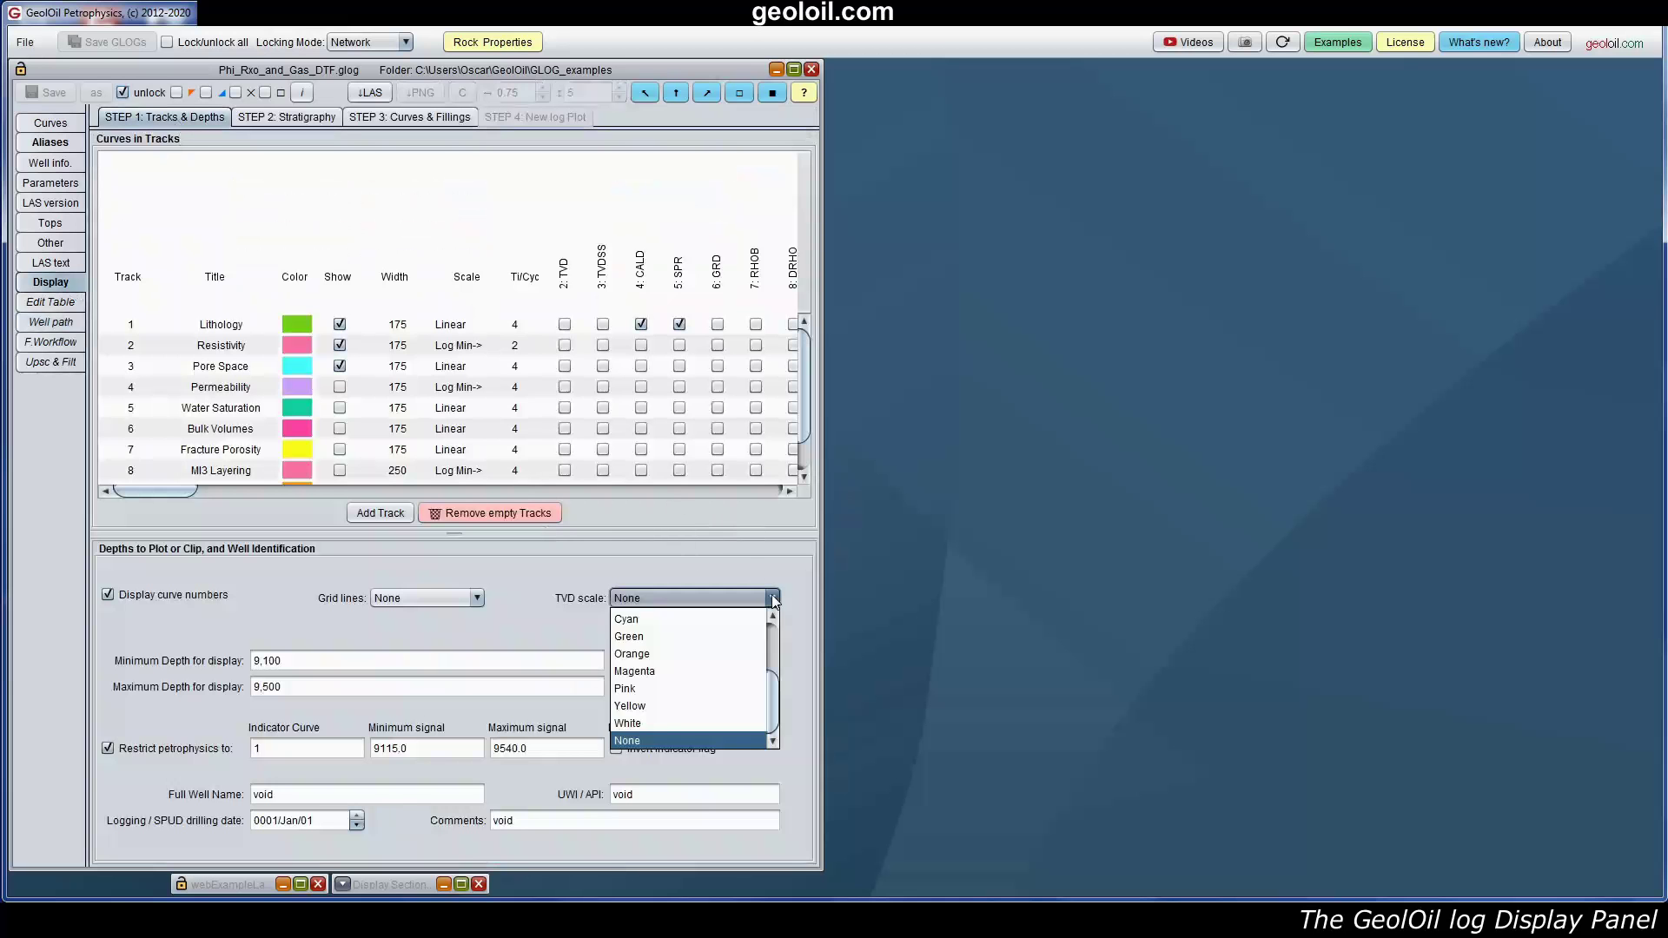
pyautogui.moveTo(776, 704); pyautogui.dragTo(774, 623)
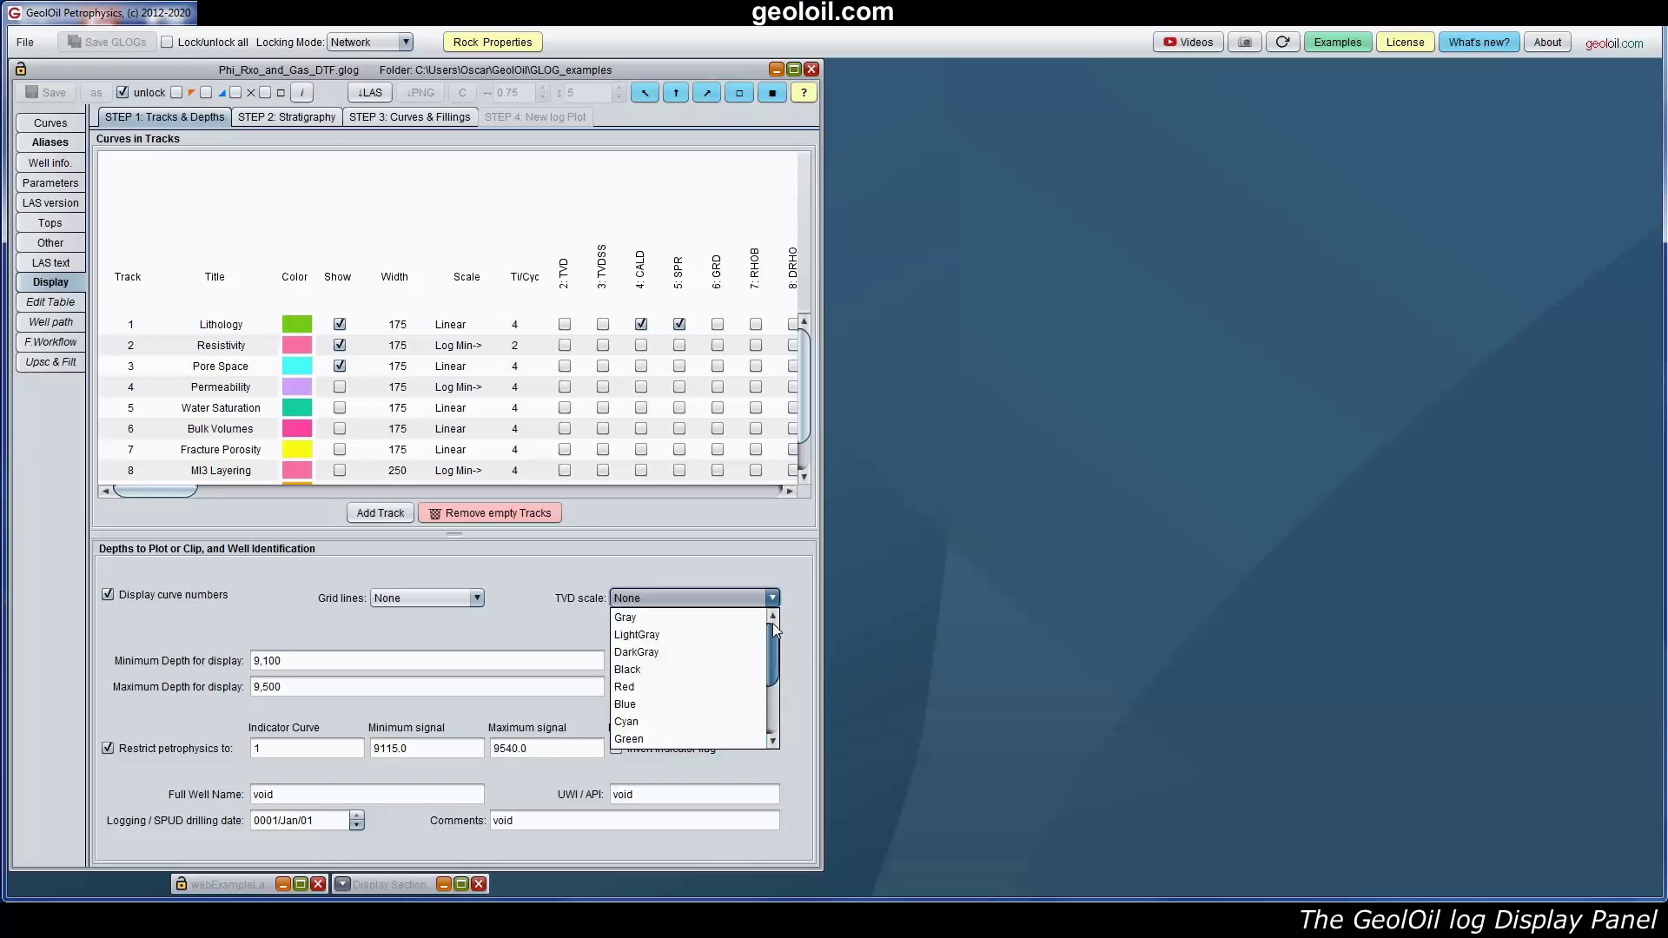
pyautogui.click(636, 704)
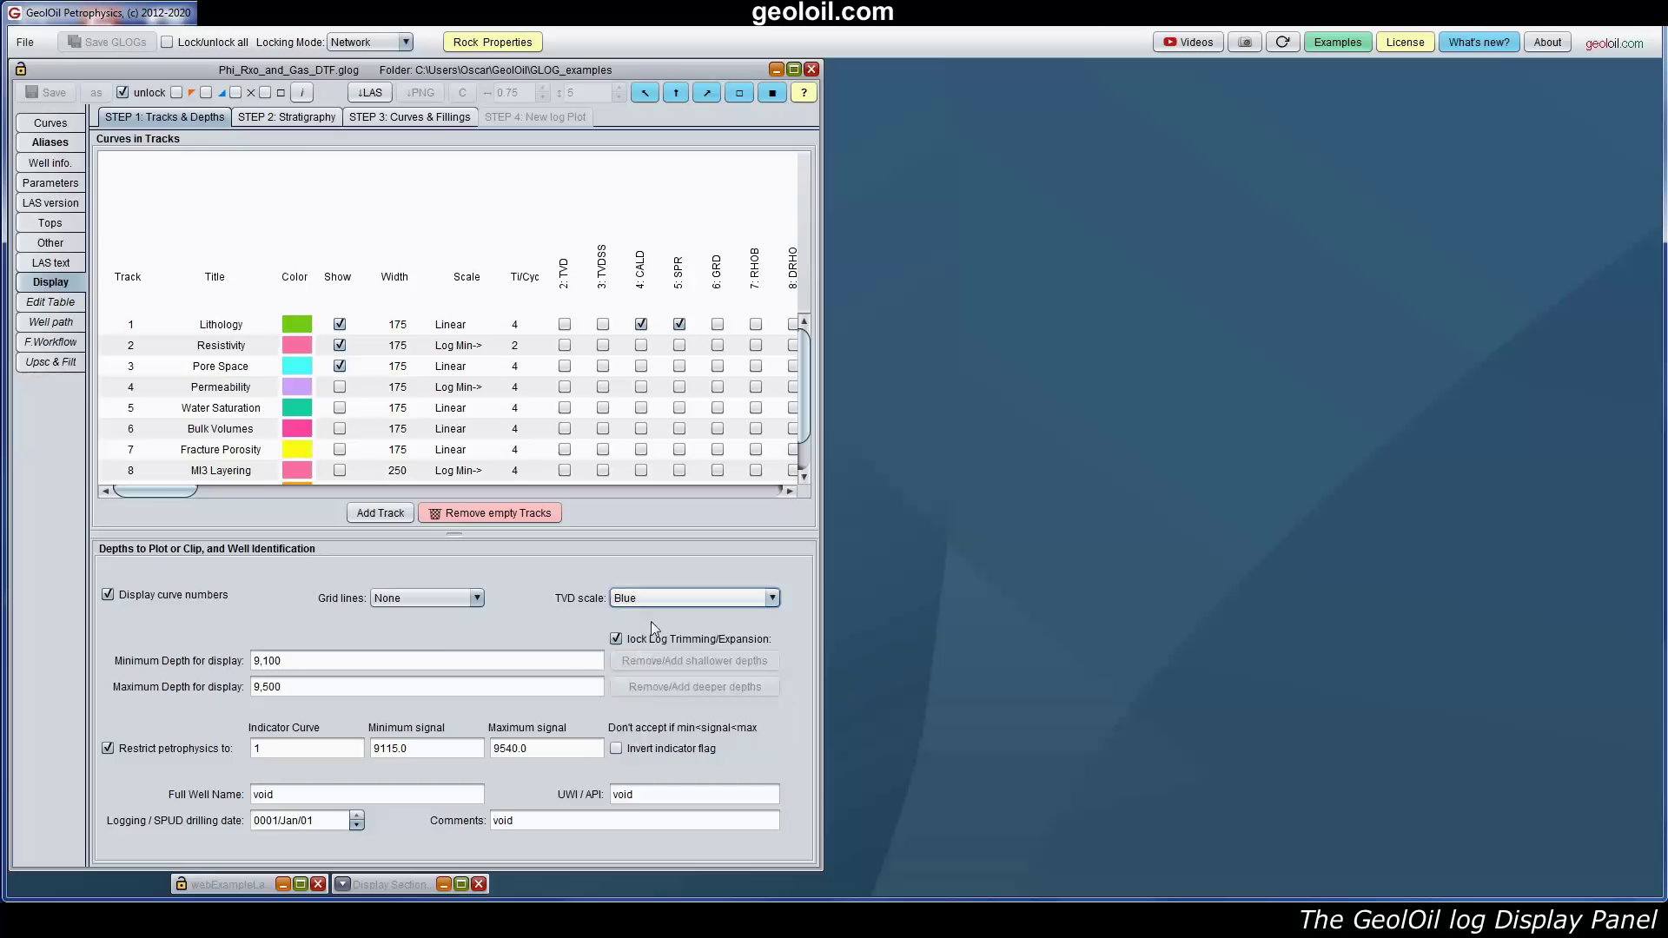
pyautogui.click(430, 118)
pyautogui.click(535, 117)
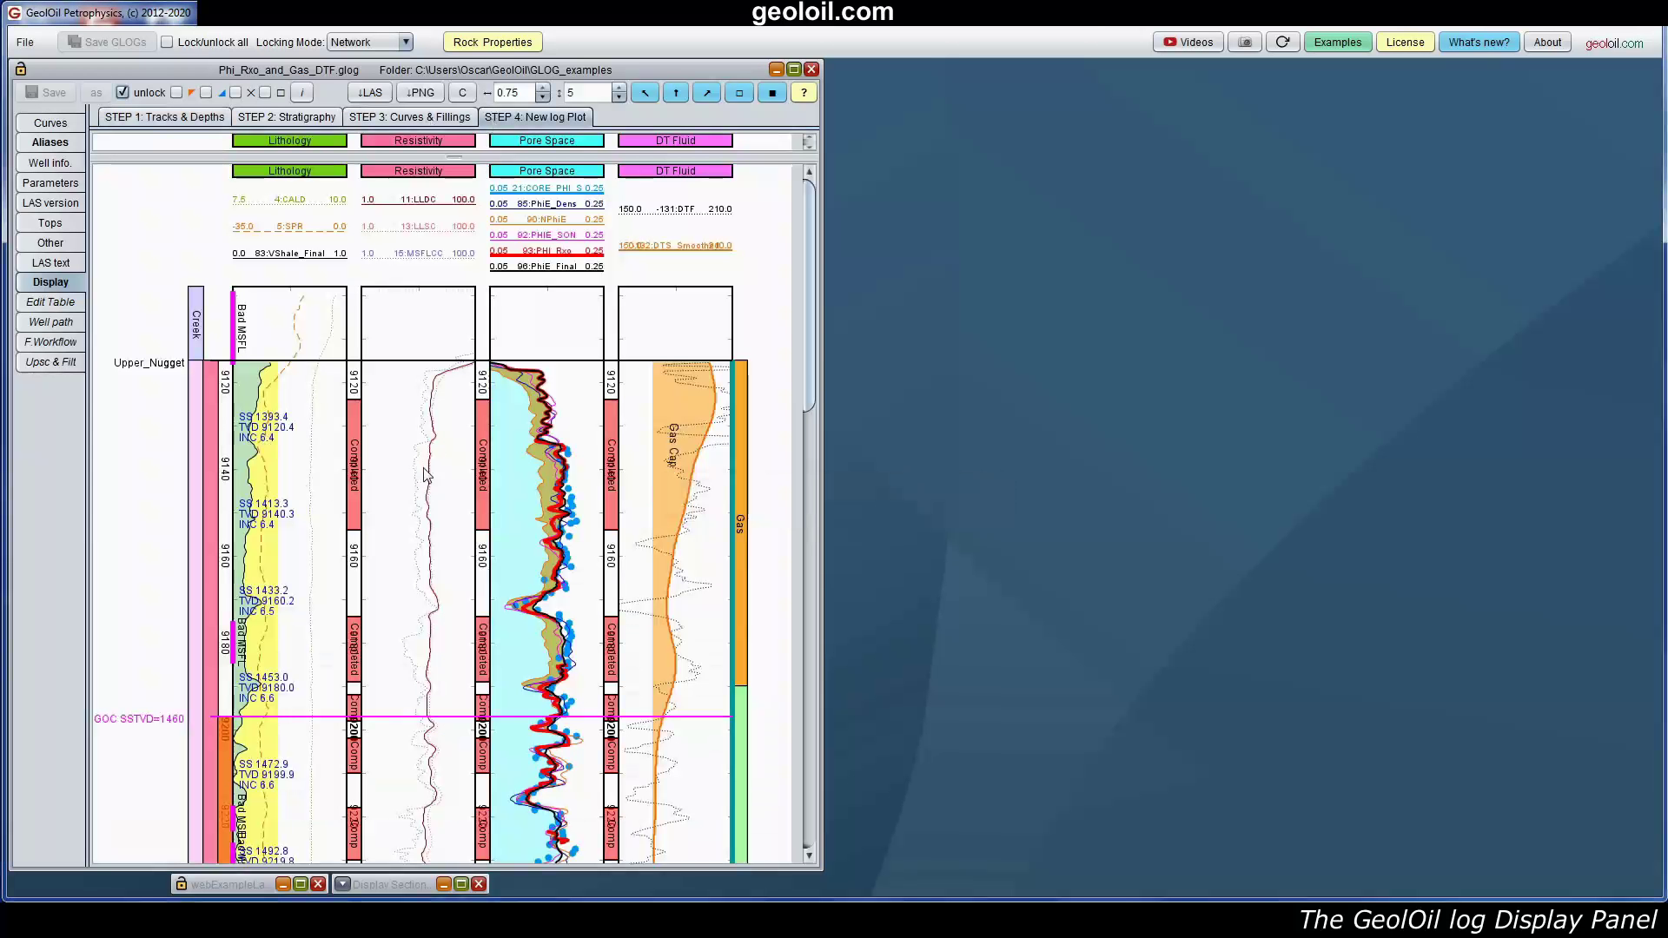
pyautogui.moveTo(815, 357); pyautogui.dragTo(789, 832)
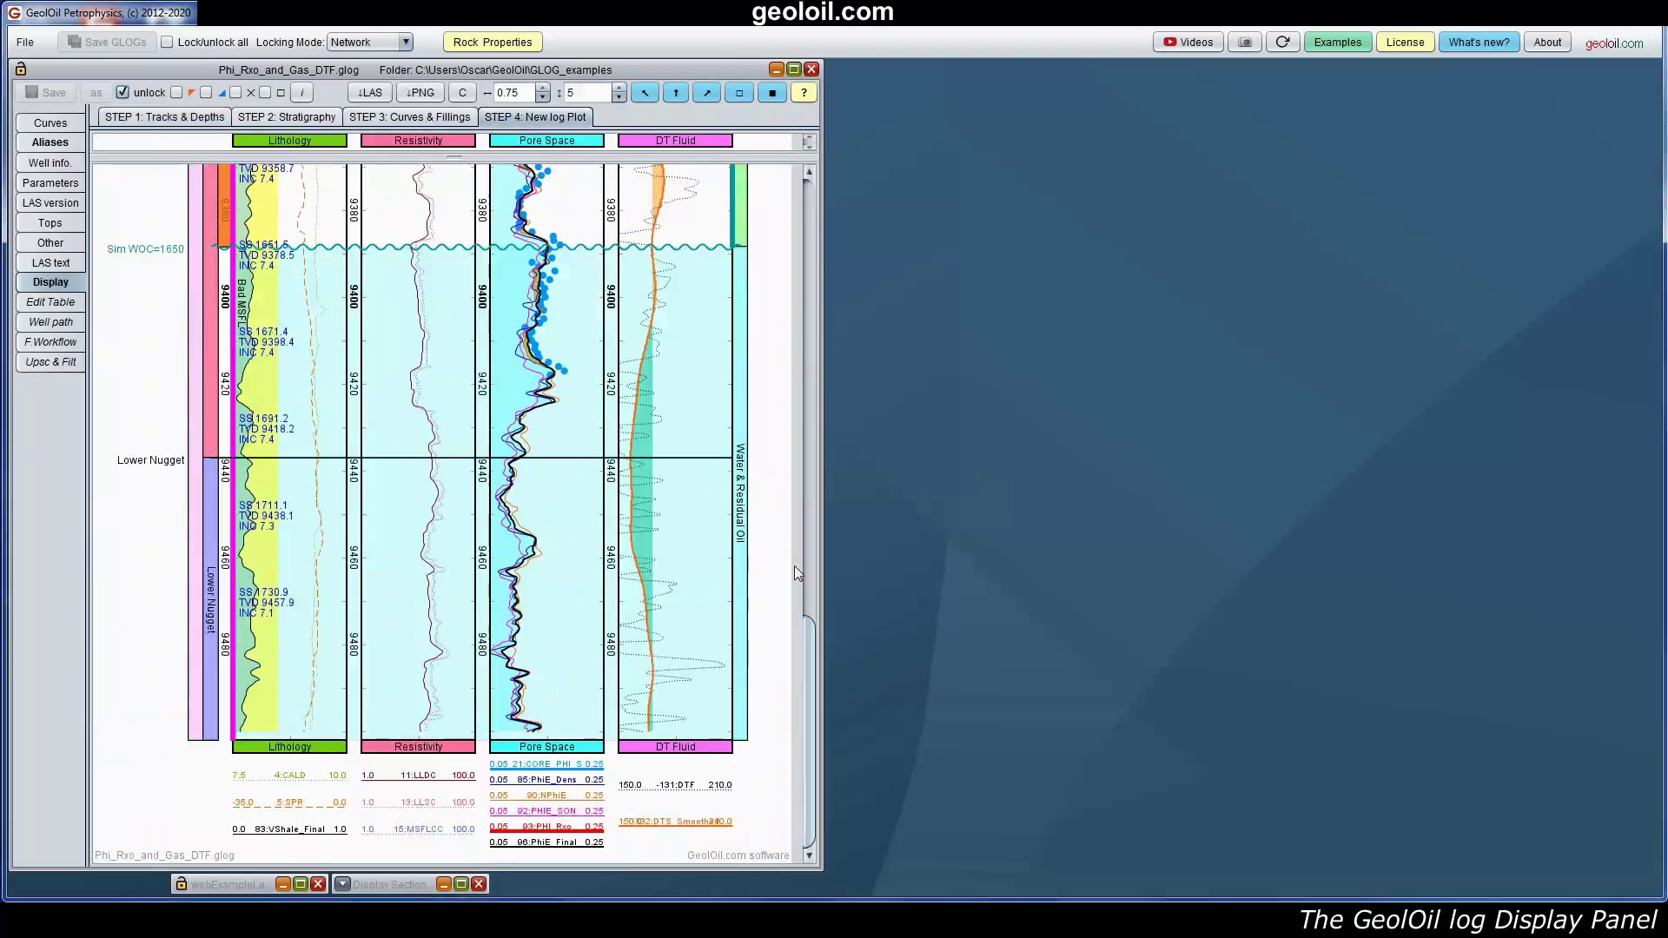
# Step: Widen the log plot by raising its horizontal scale to 1.5
pyautogui.click(542, 88)
pyautogui.click(542, 88)
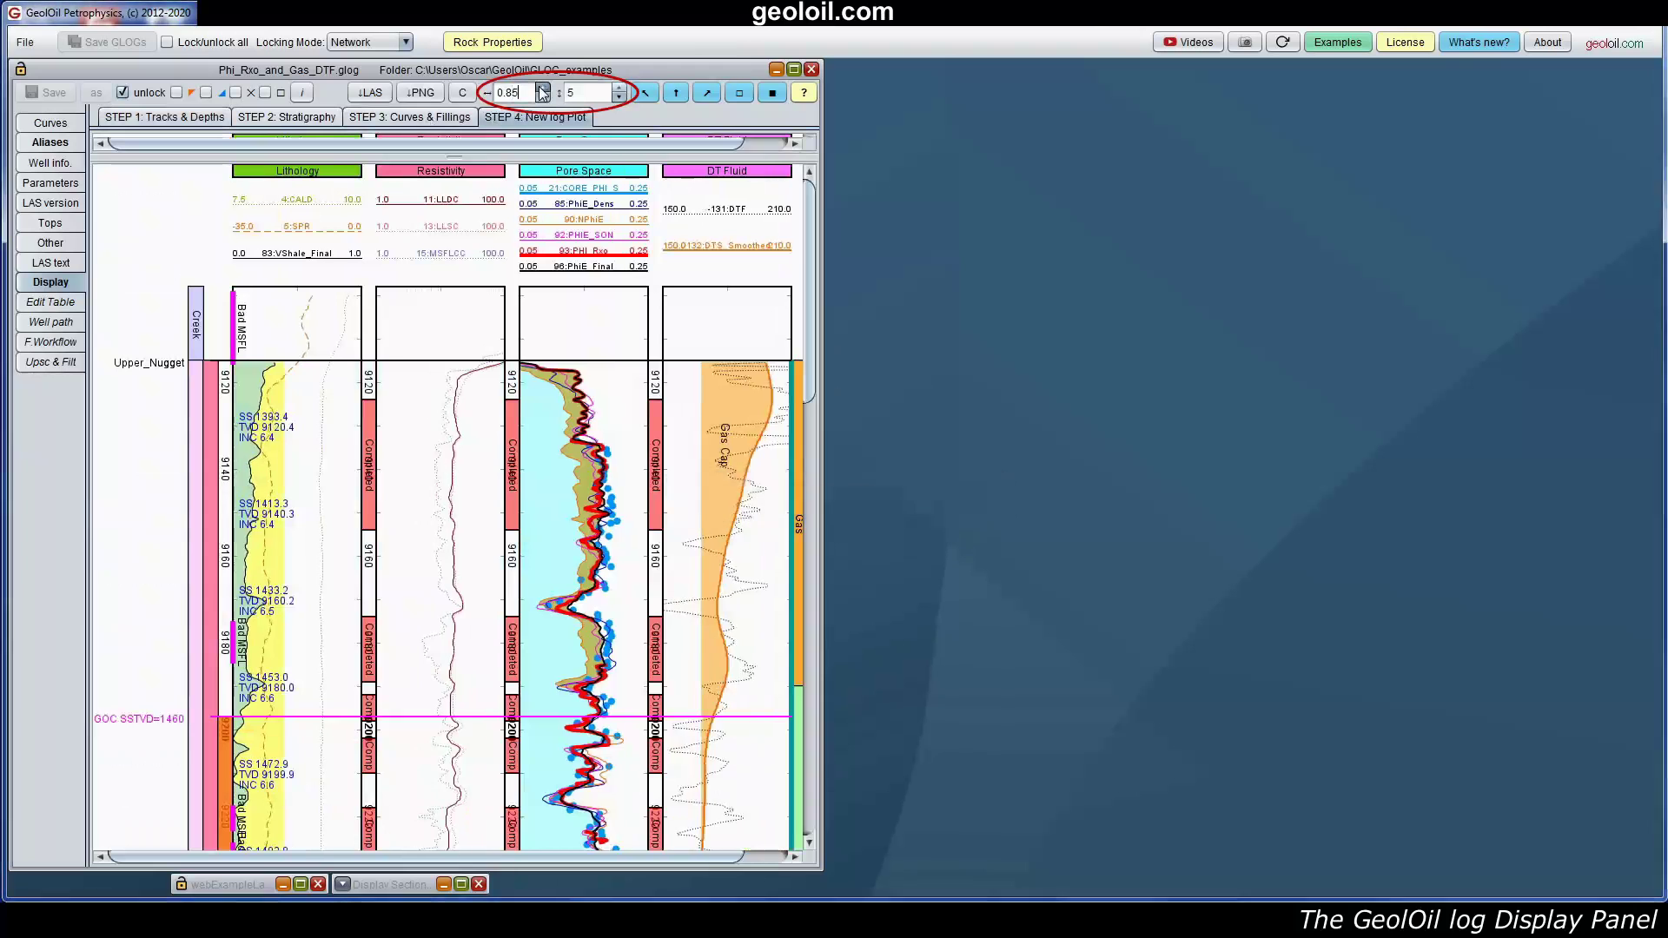
pyautogui.click(542, 88)
pyautogui.click(541, 88)
pyautogui.click(541, 89)
pyautogui.click(541, 89)
pyautogui.click(542, 89)
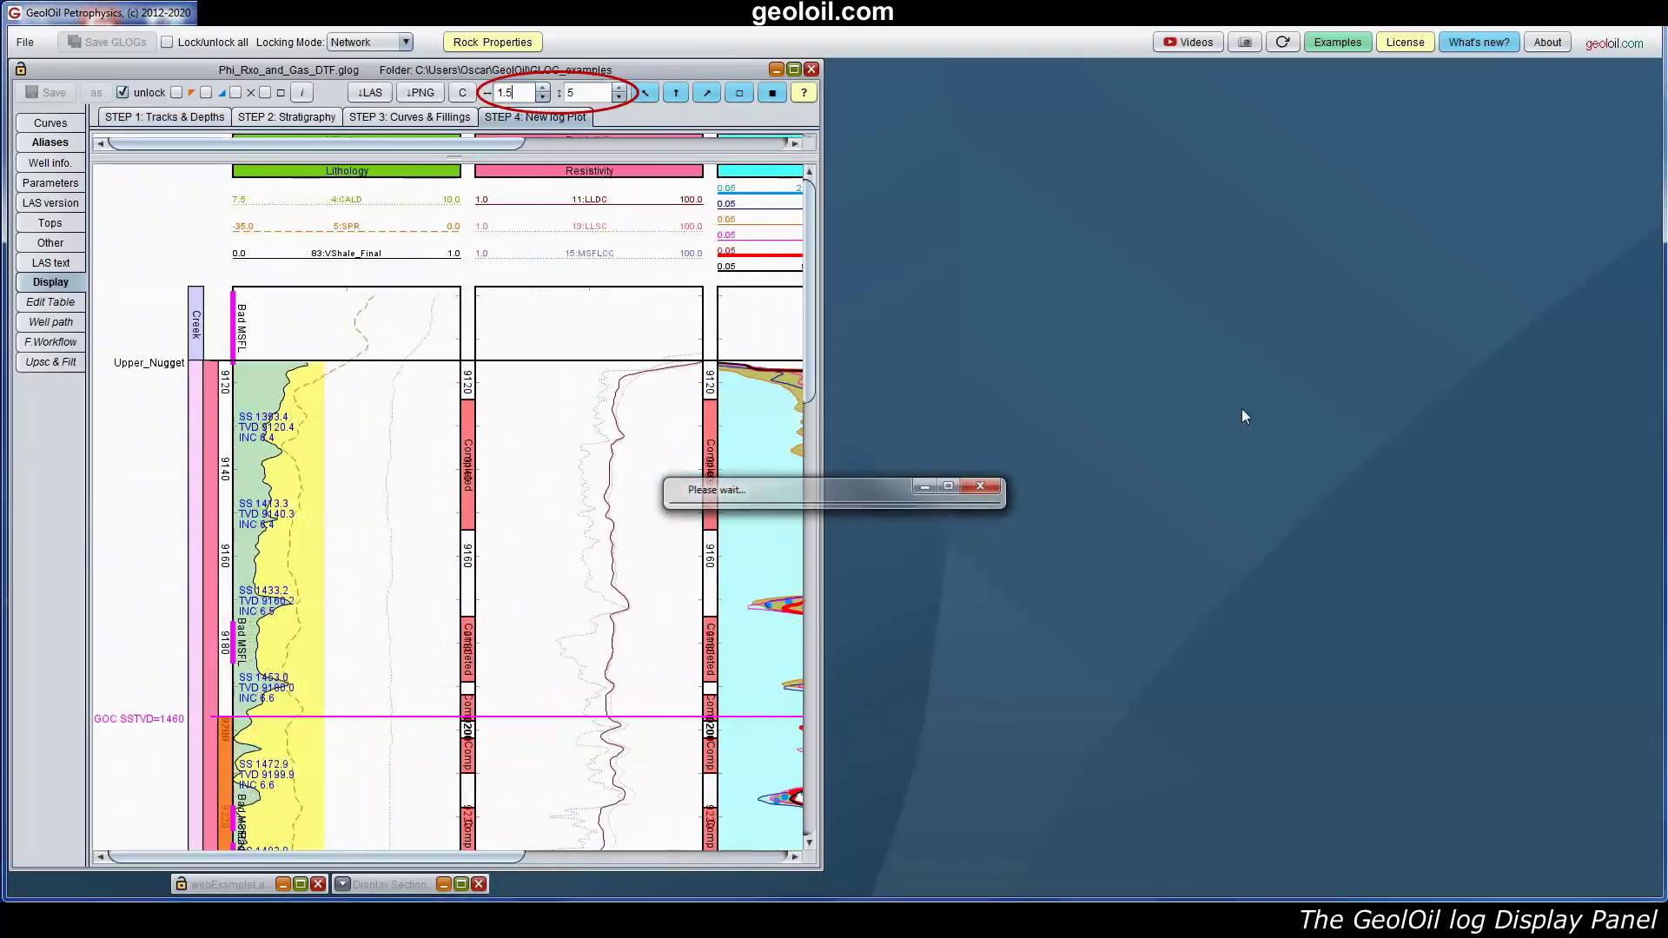
pyautogui.moveTo(518, 851); pyautogui.dragTo(484, 844)
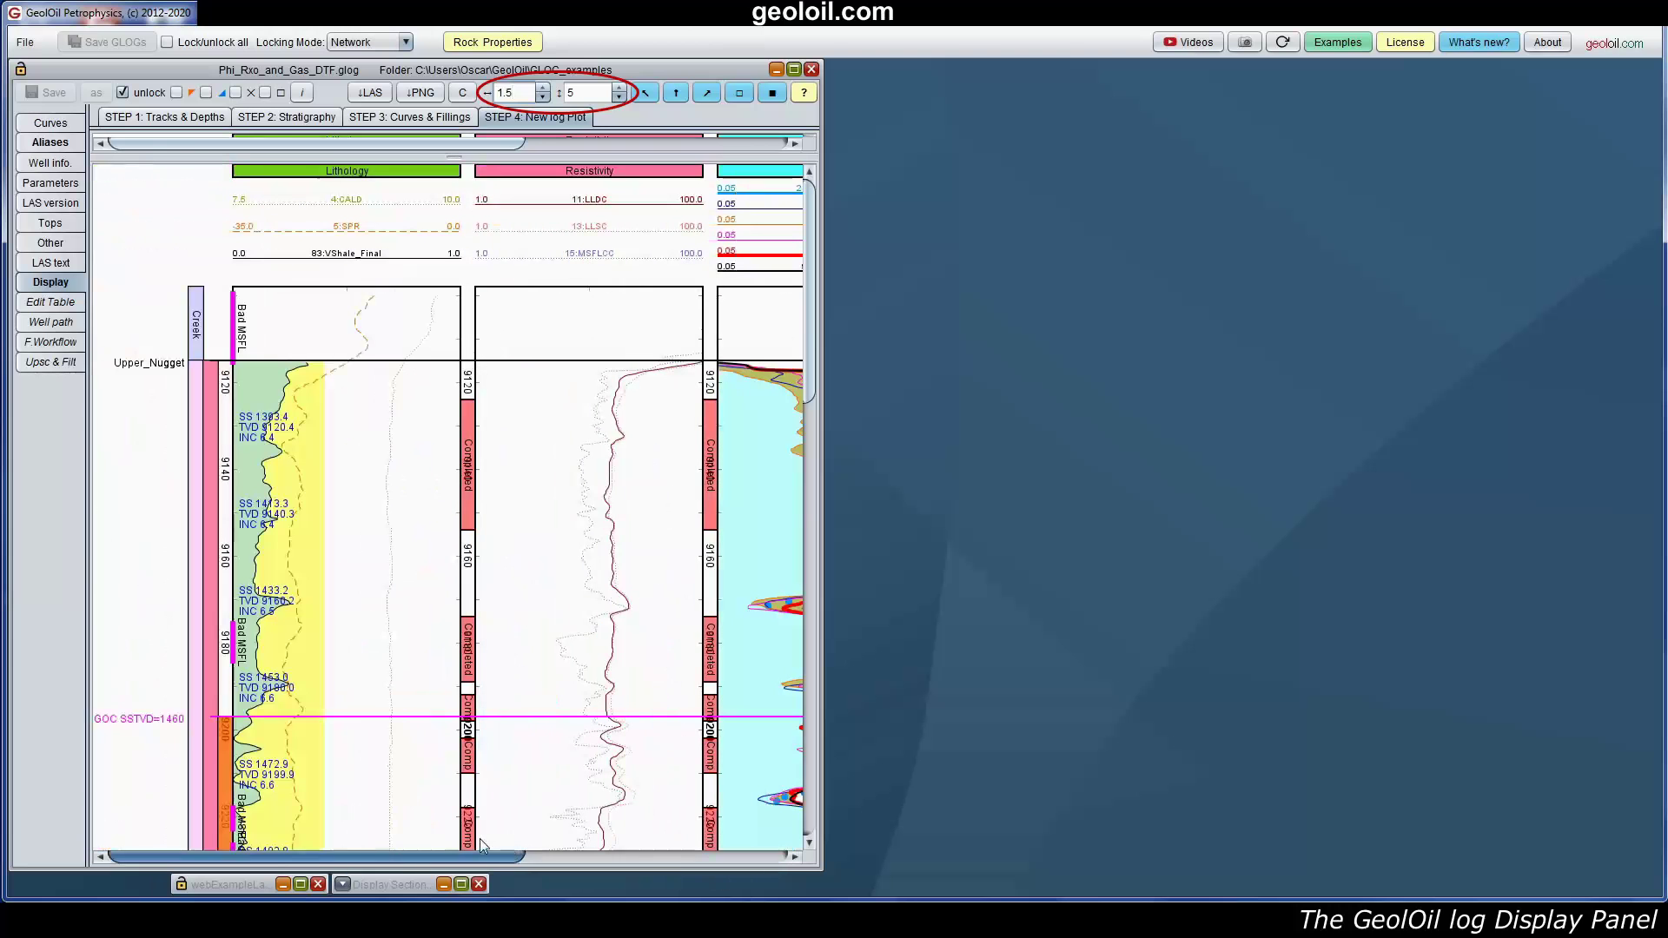
# Step: Narrow the log plot by reducing its horizontal scale to 0.75
pyautogui.click(545, 98)
pyautogui.click(545, 97)
pyautogui.click(545, 97)
pyautogui.click(544, 96)
pyautogui.click(545, 97)
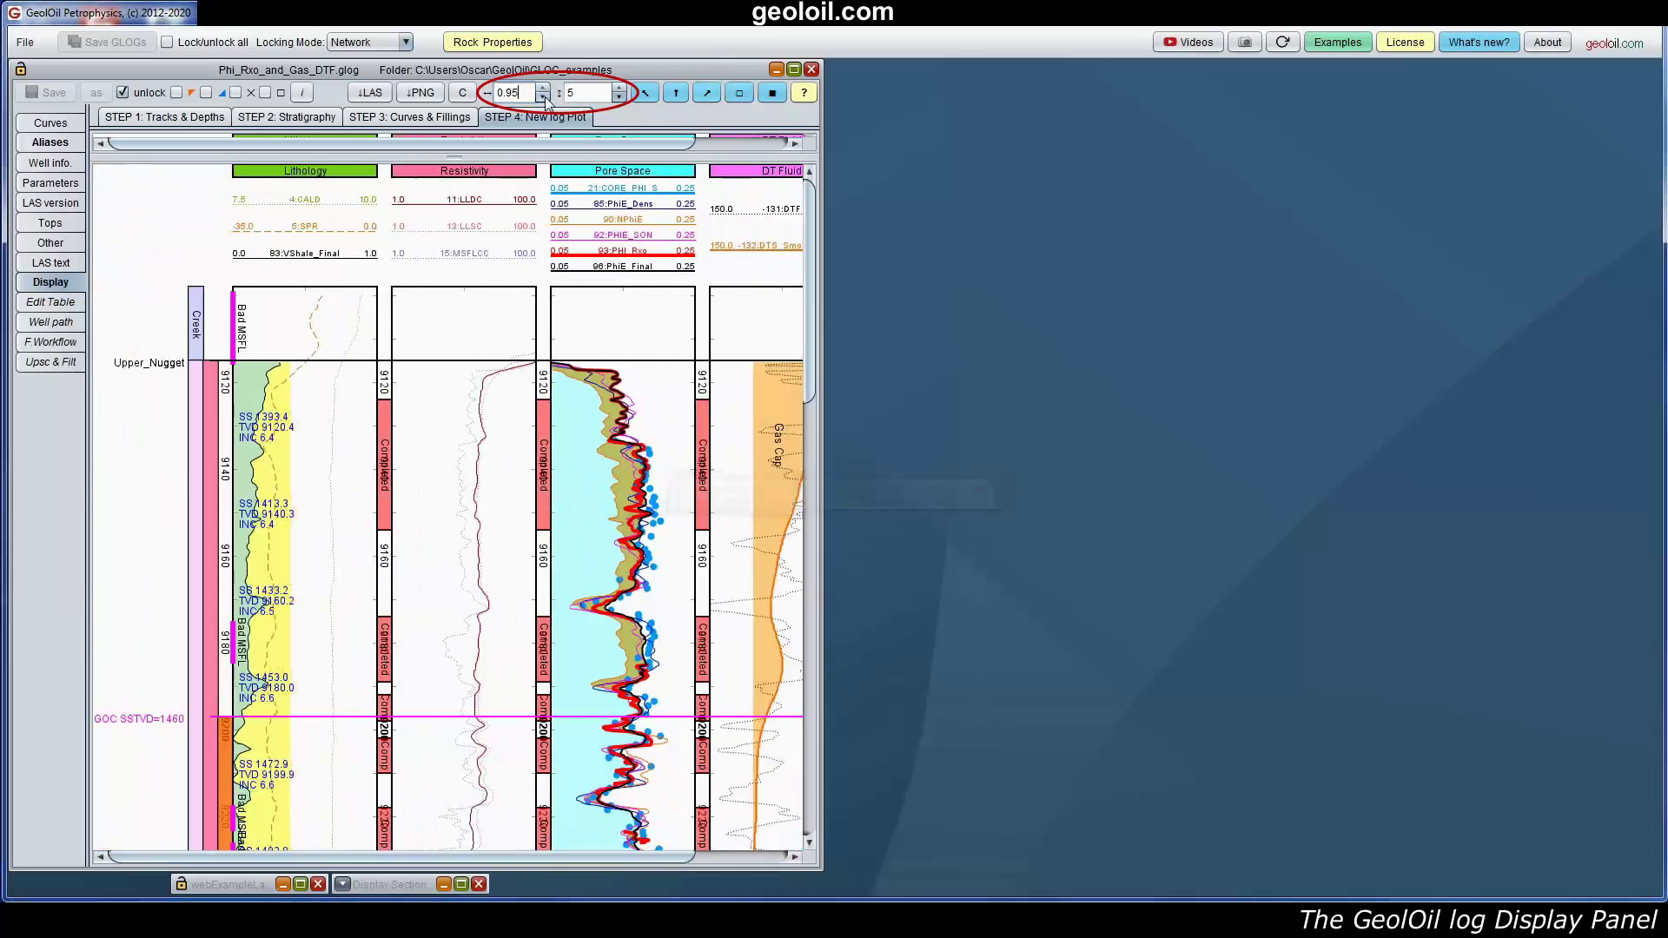
pyautogui.click(545, 97)
pyautogui.click(545, 96)
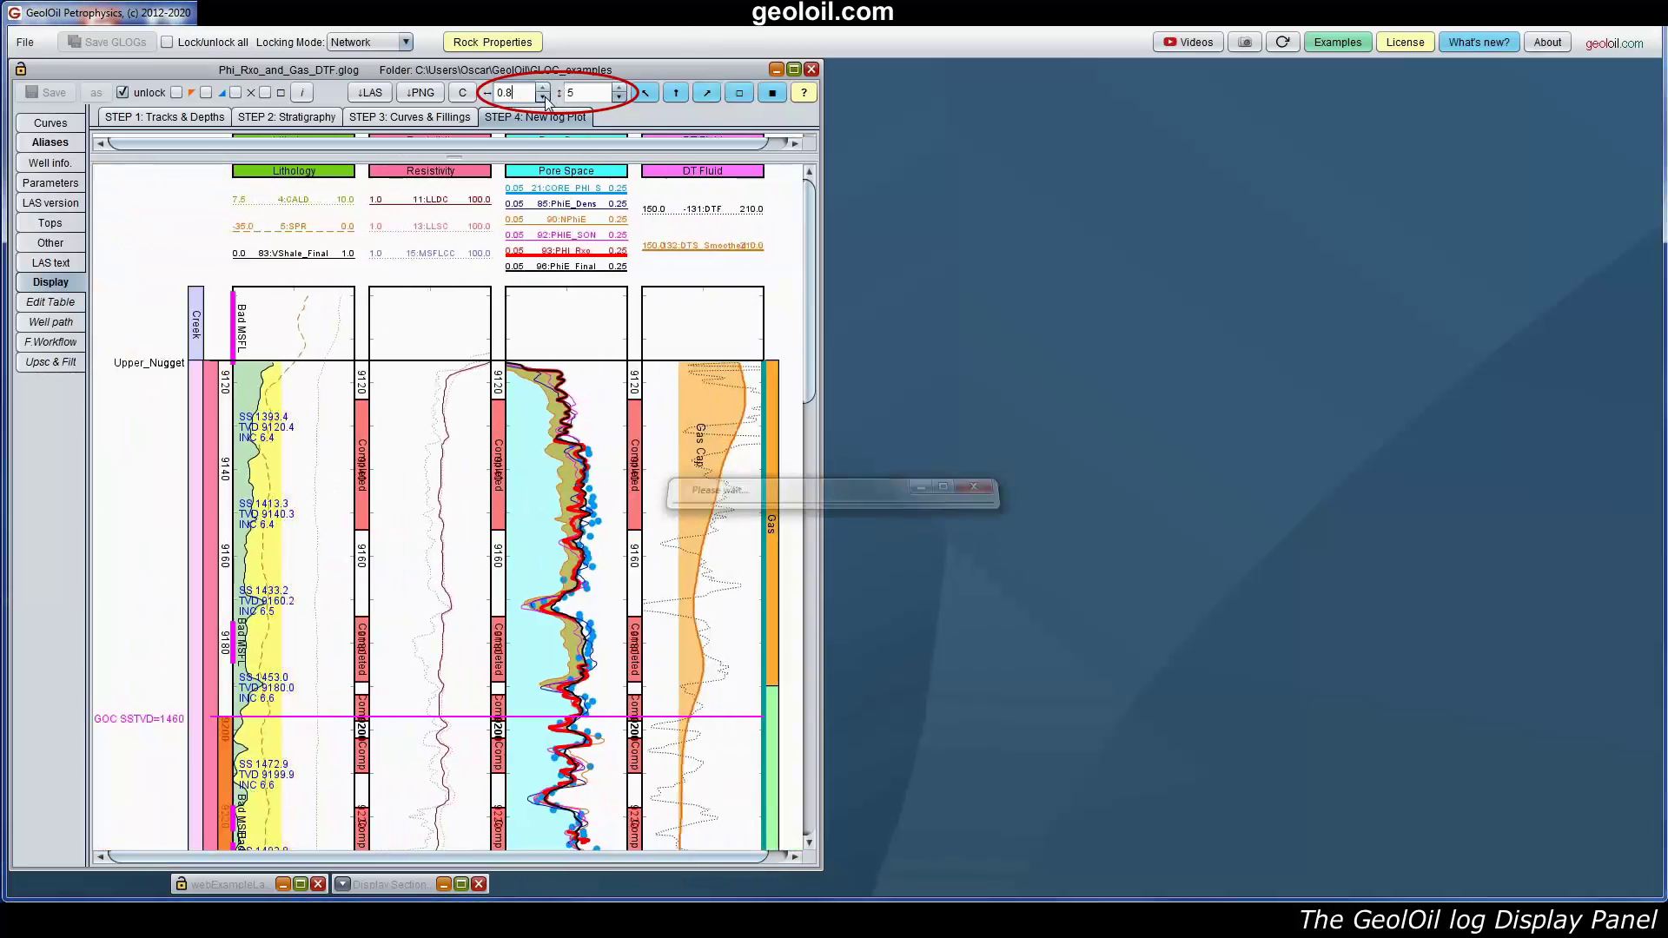
pyautogui.click(545, 97)
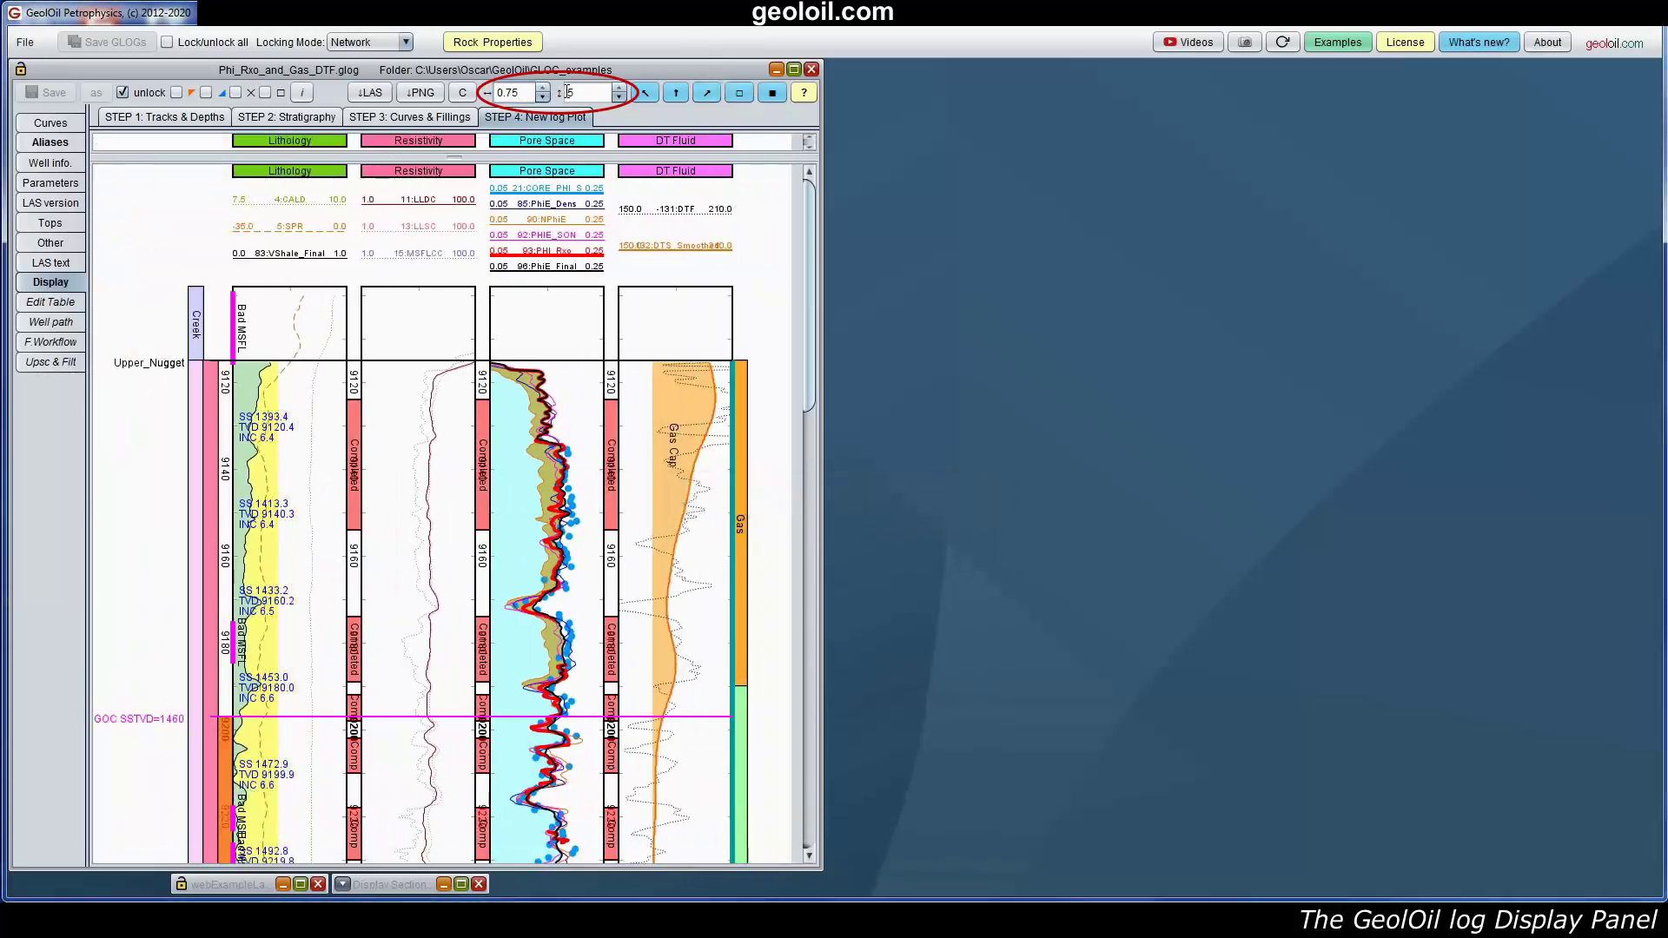
# Step: Stretch the log plot vertically by raising its vertical scale to at least 8
pyautogui.click(620, 90)
pyautogui.click(620, 89)
pyautogui.click(620, 90)
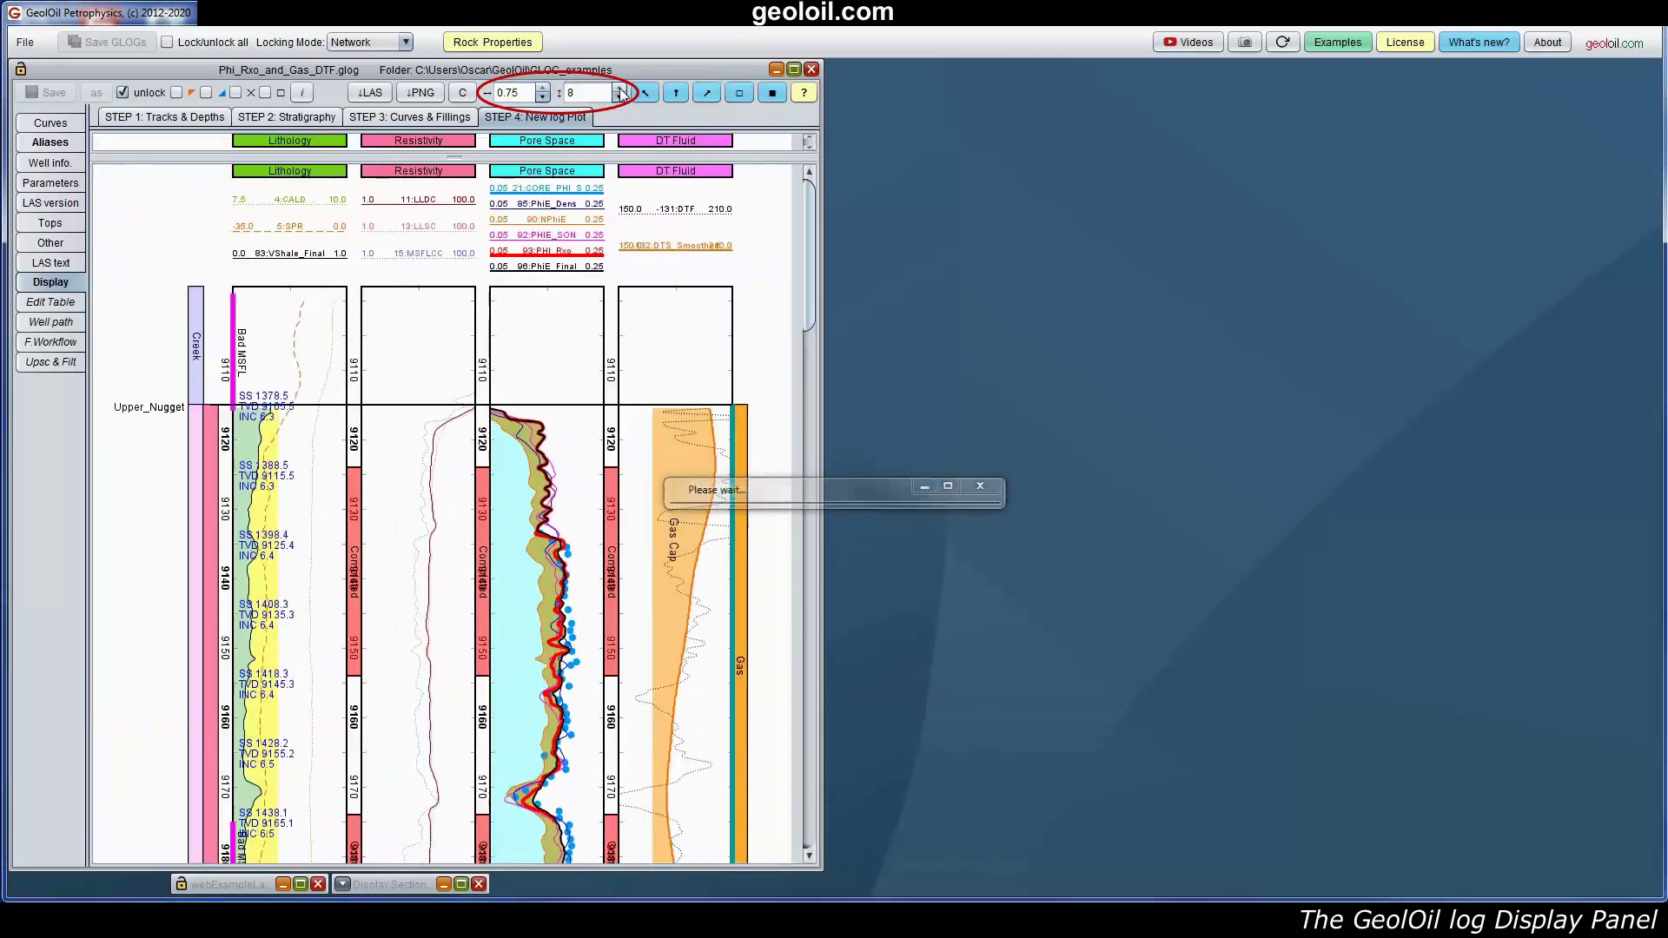
pyautogui.click(621, 89)
# Step: Compress the log plot by lowering its vertical scale to 1.2
pyautogui.click(620, 98)
pyautogui.click(620, 99)
pyautogui.click(620, 98)
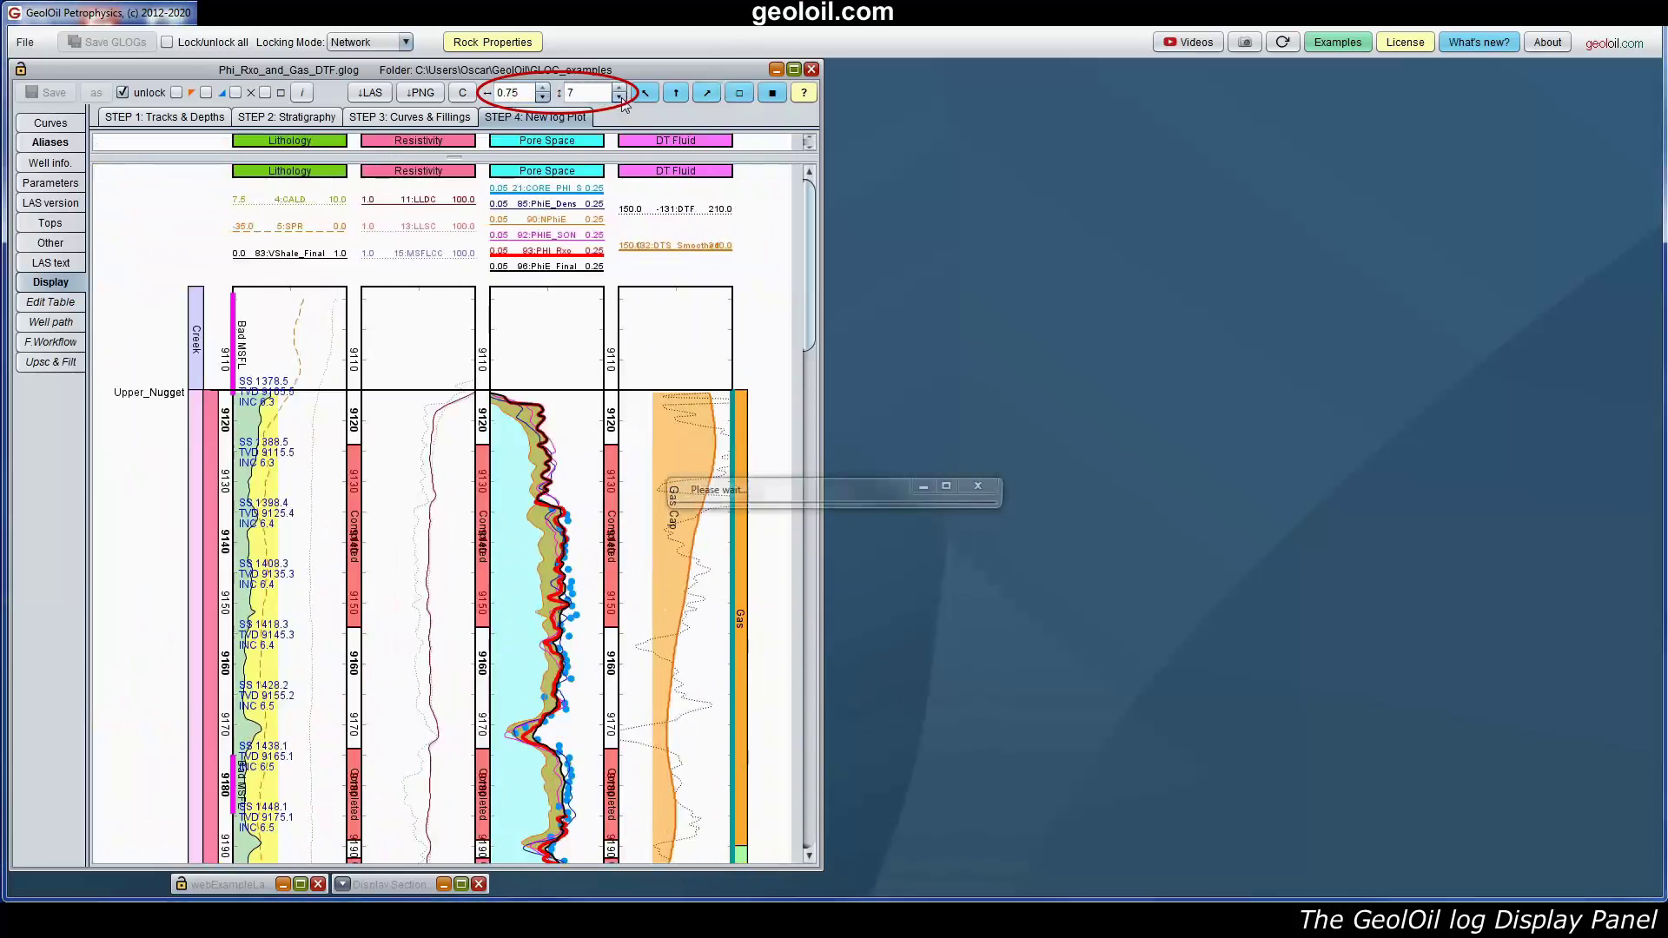
pyautogui.click(621, 98)
pyautogui.click(620, 98)
pyautogui.click(620, 98)
pyautogui.click(620, 98)
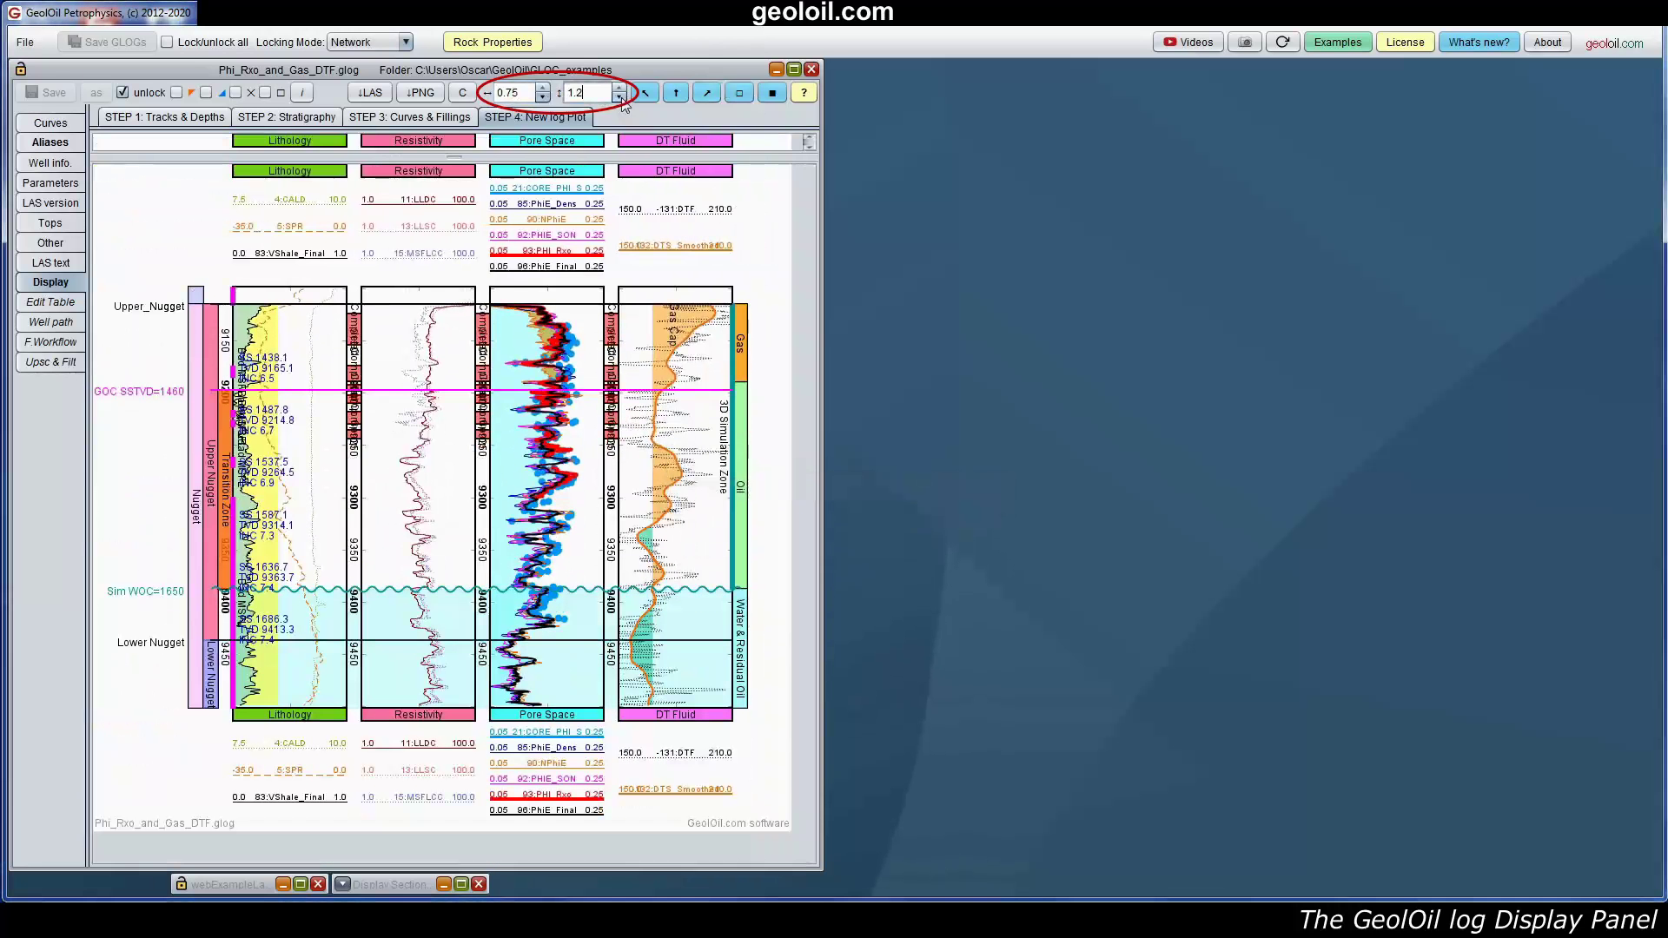
# Step: Bring the log plot's vertical scale back up to 5
pyautogui.click(620, 89)
pyautogui.click(620, 89)
pyautogui.click(620, 89)
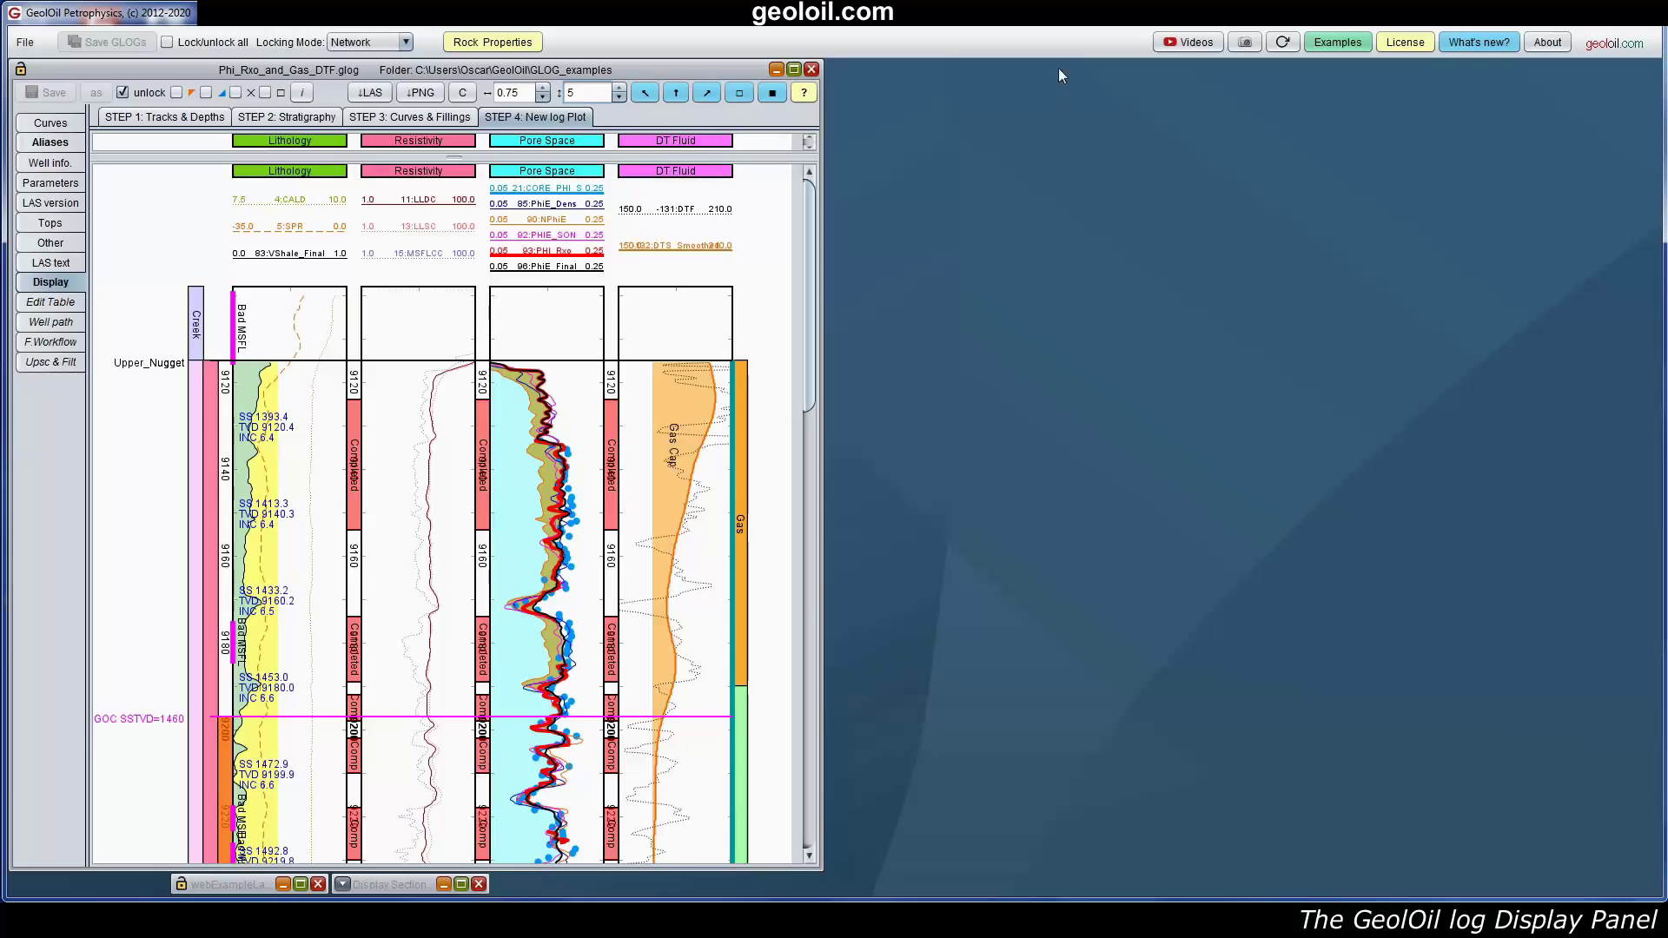
# Step: Check the GasWell latitude and longitude in the well path header and open that location in Google Maps
pyautogui.click(68, 324)
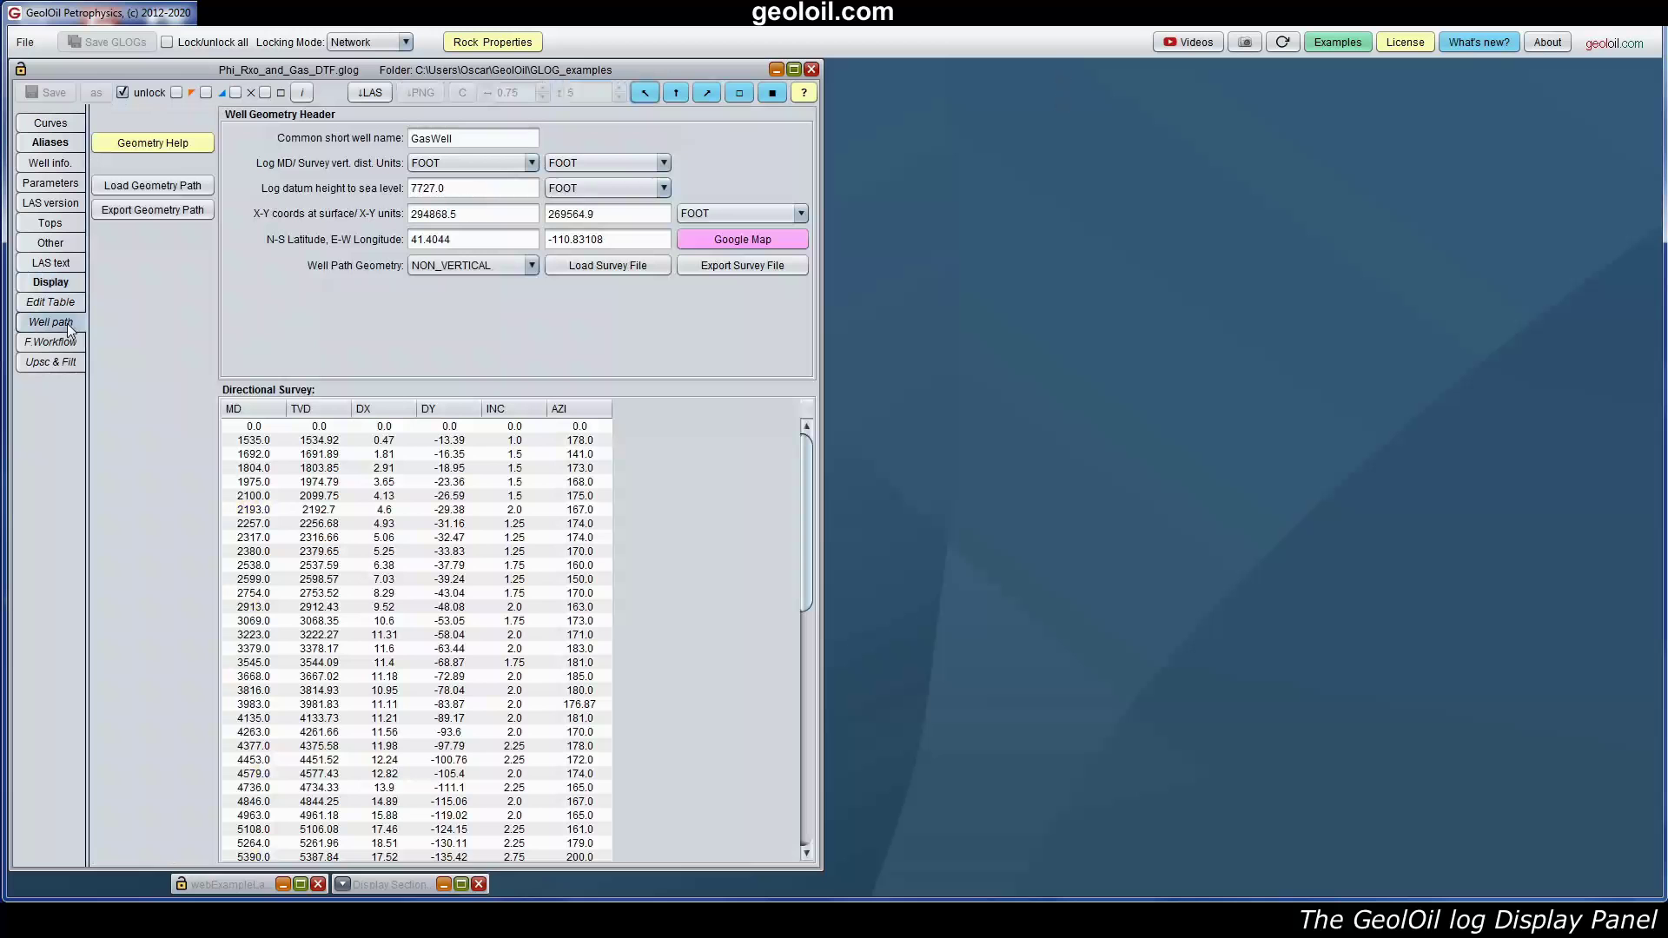
pyautogui.click(467, 245)
pyautogui.doubleClick(474, 243)
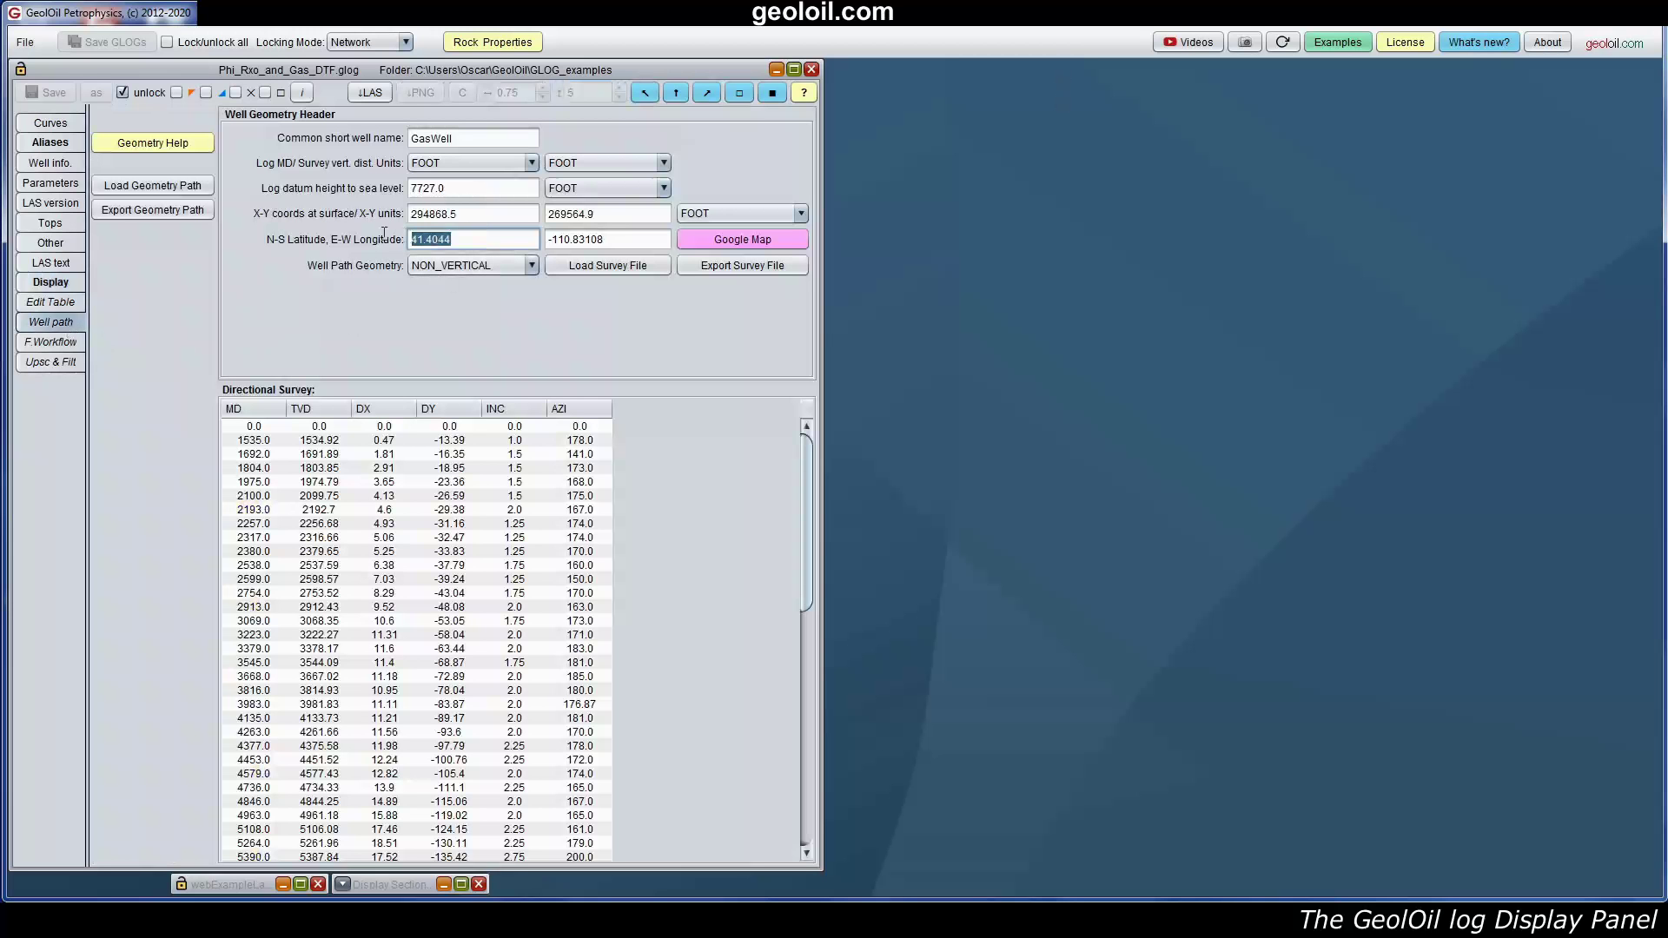
pyautogui.moveTo(599, 238); pyautogui.dragTo(517, 224)
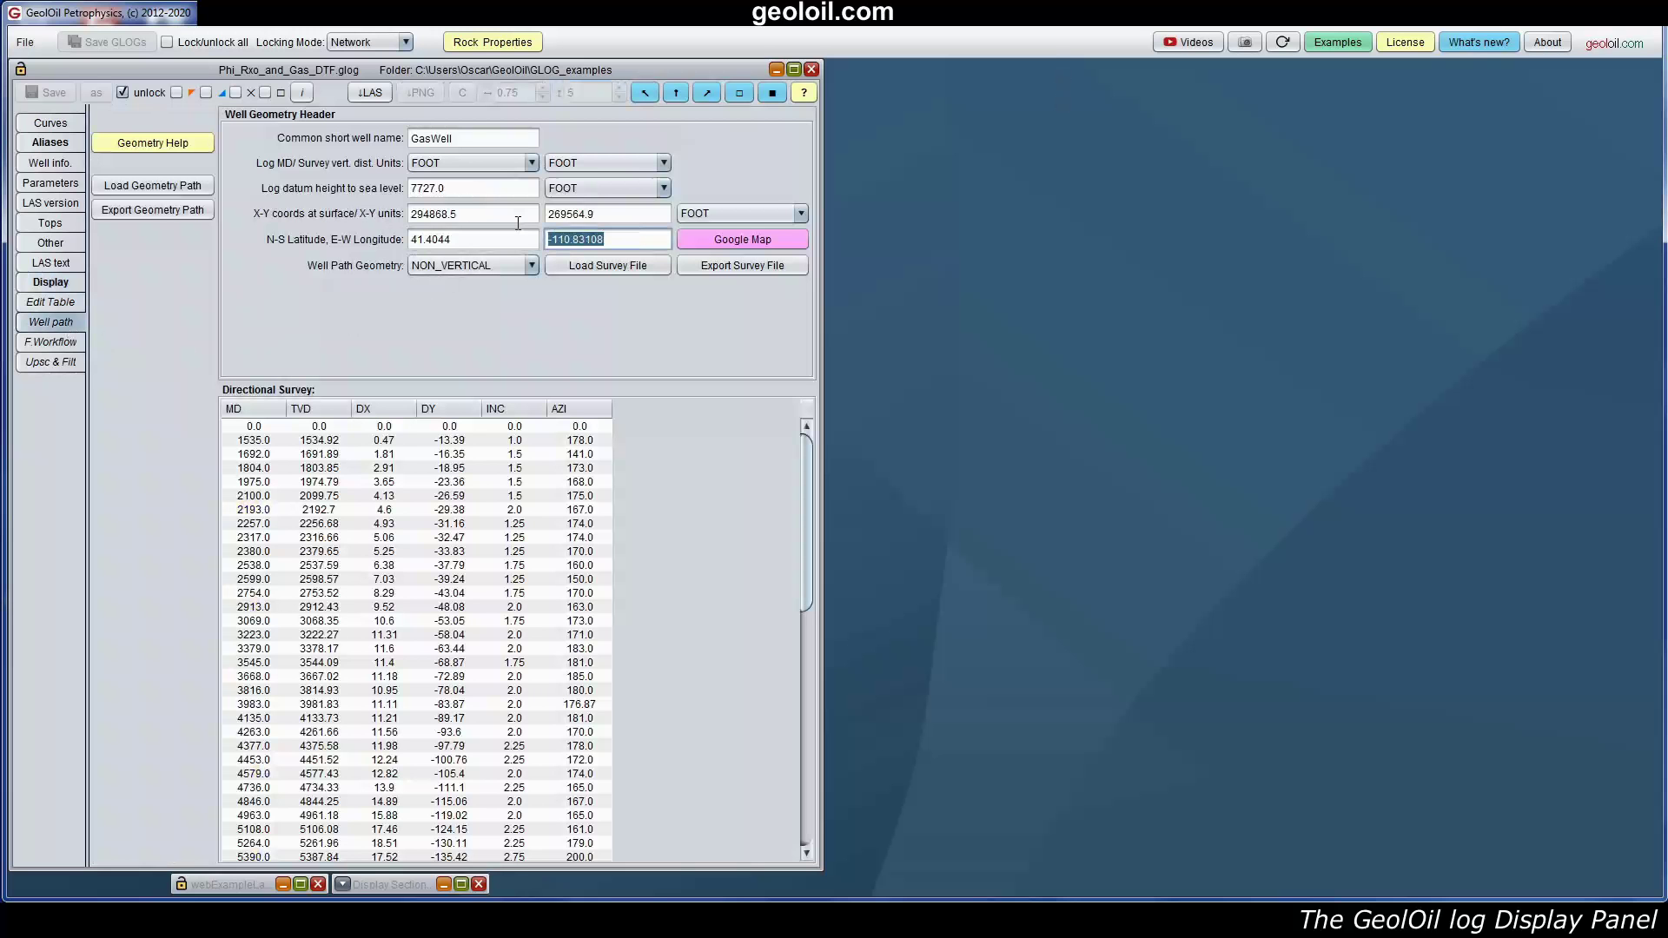
pyautogui.click(664, 245)
pyautogui.click(731, 246)
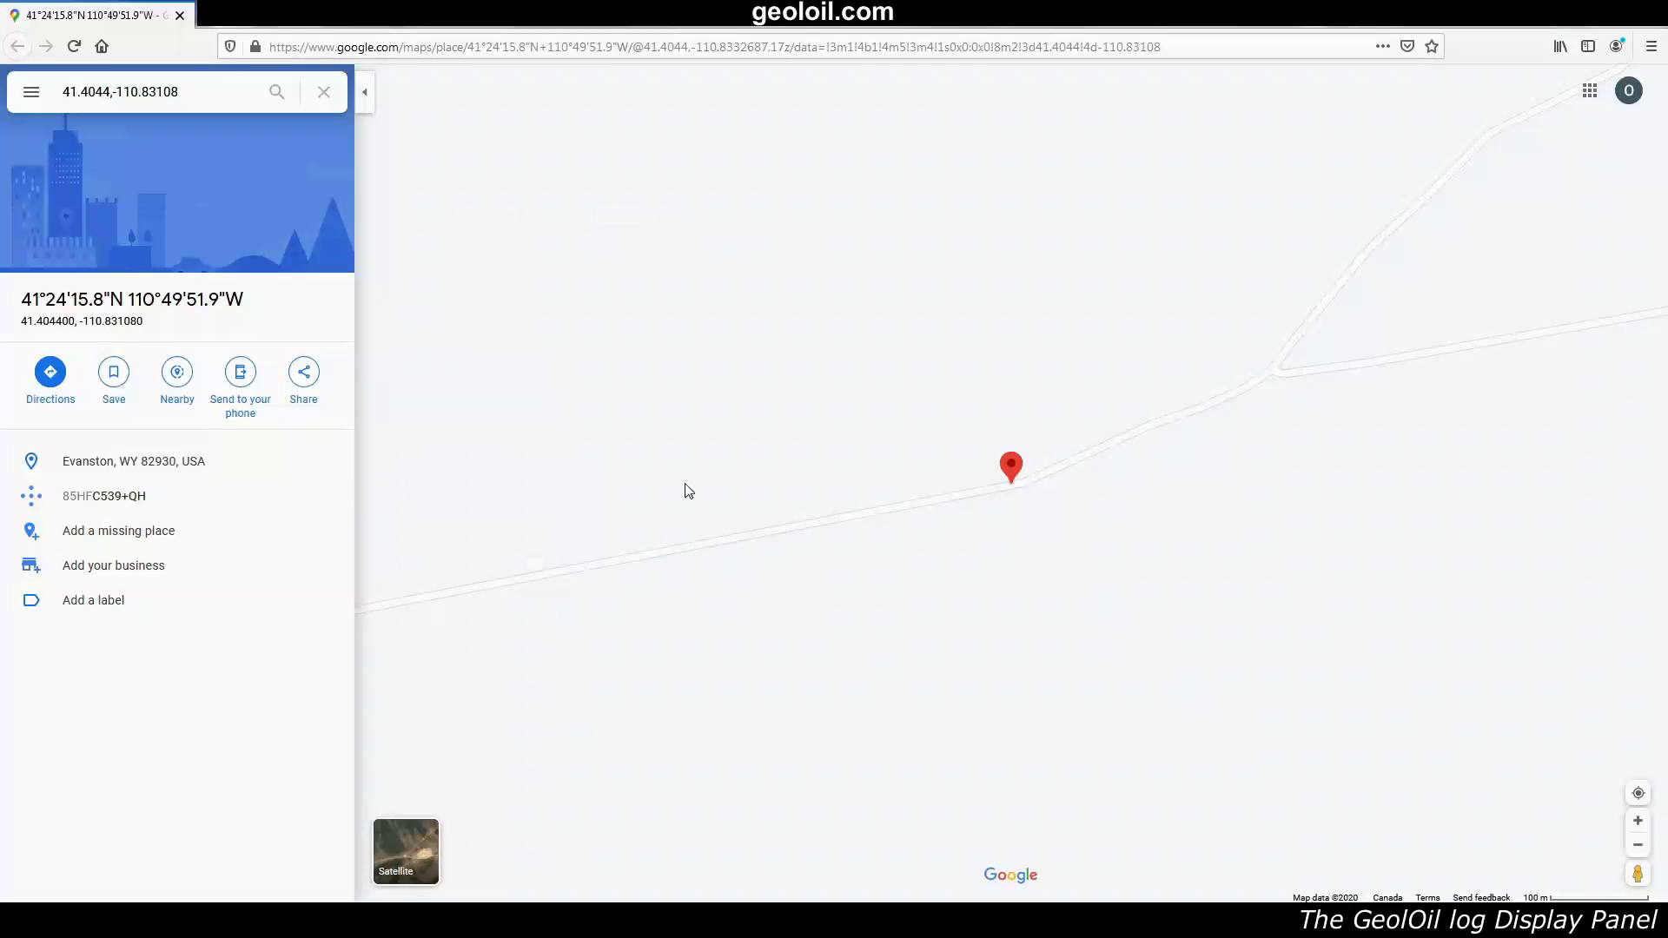
# Step: Show the GasWell location in satellite view and examine the terrain around the marker at a wider extent
pyautogui.click(423, 839)
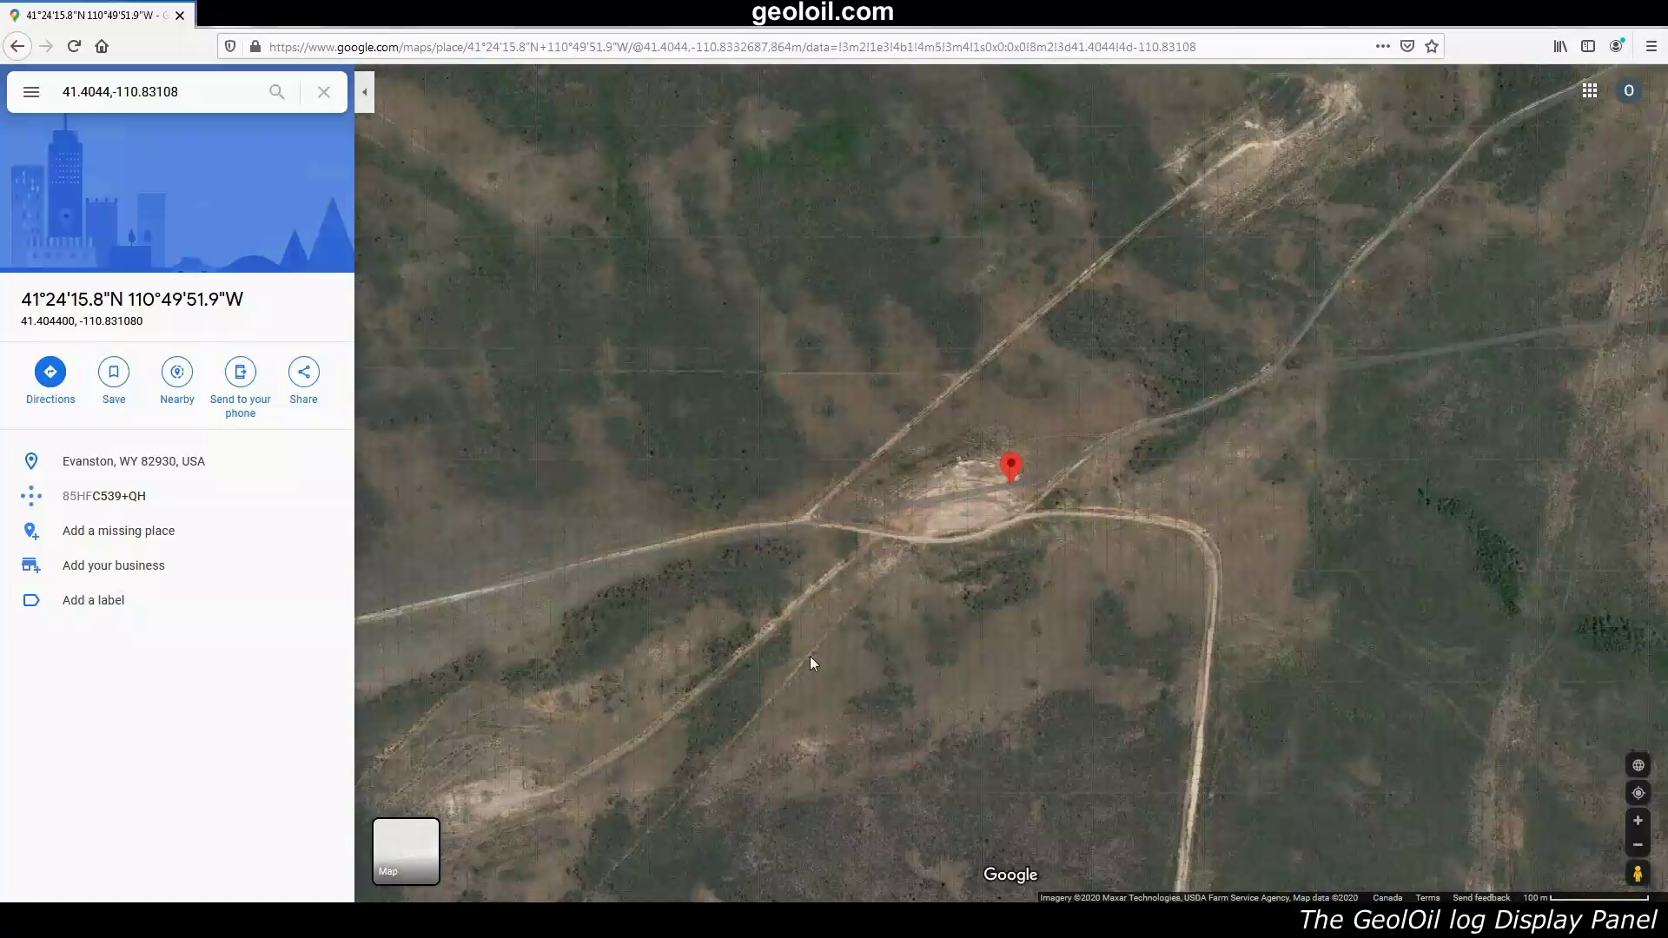
pyautogui.scroll(-2, 889, 570)
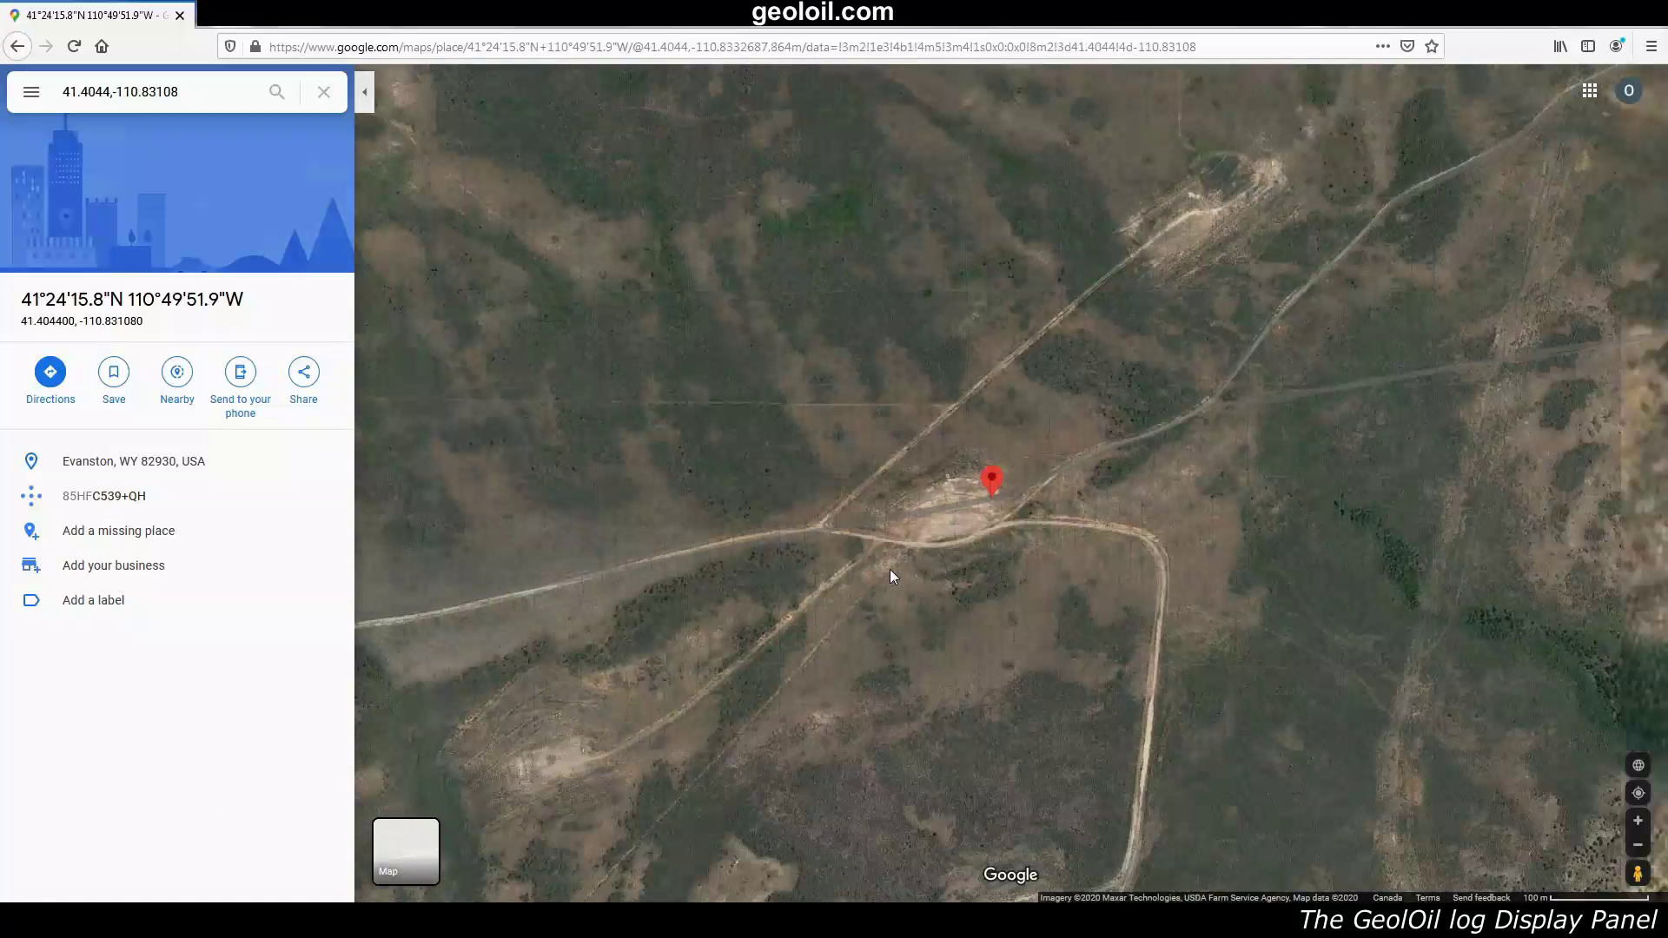
pyautogui.scroll(-3, 1218, 381)
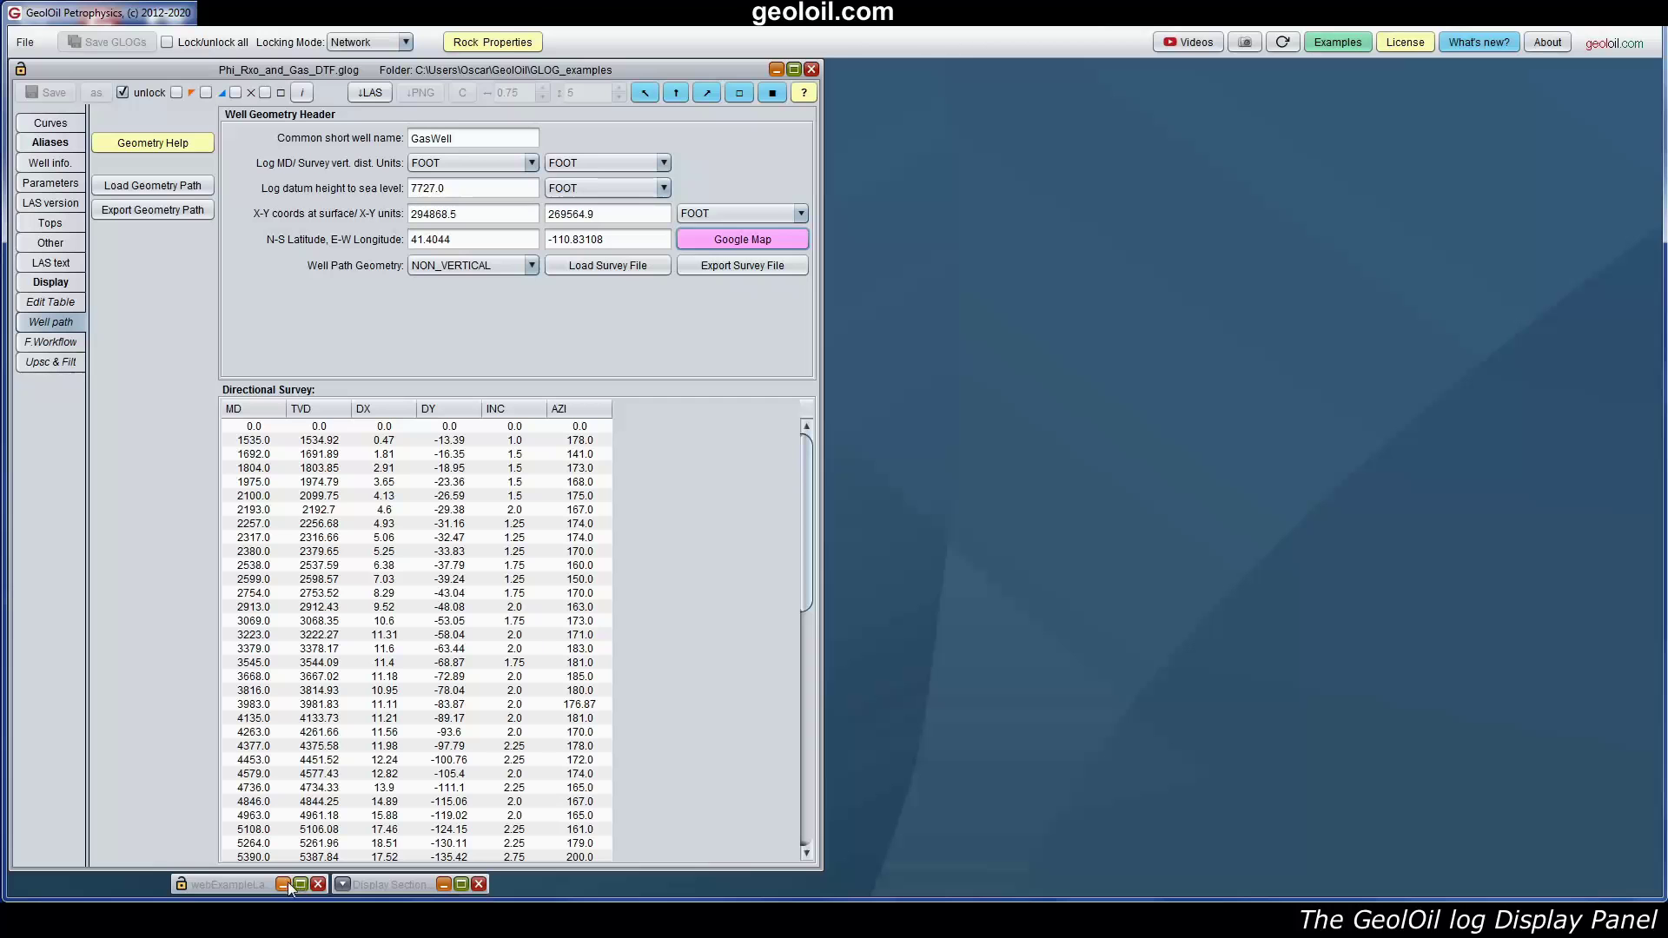
# Step: Return to GeolOil, restore the webExampleLatLong.glog window and open its well location in Google Maps
pyautogui.click(300, 884)
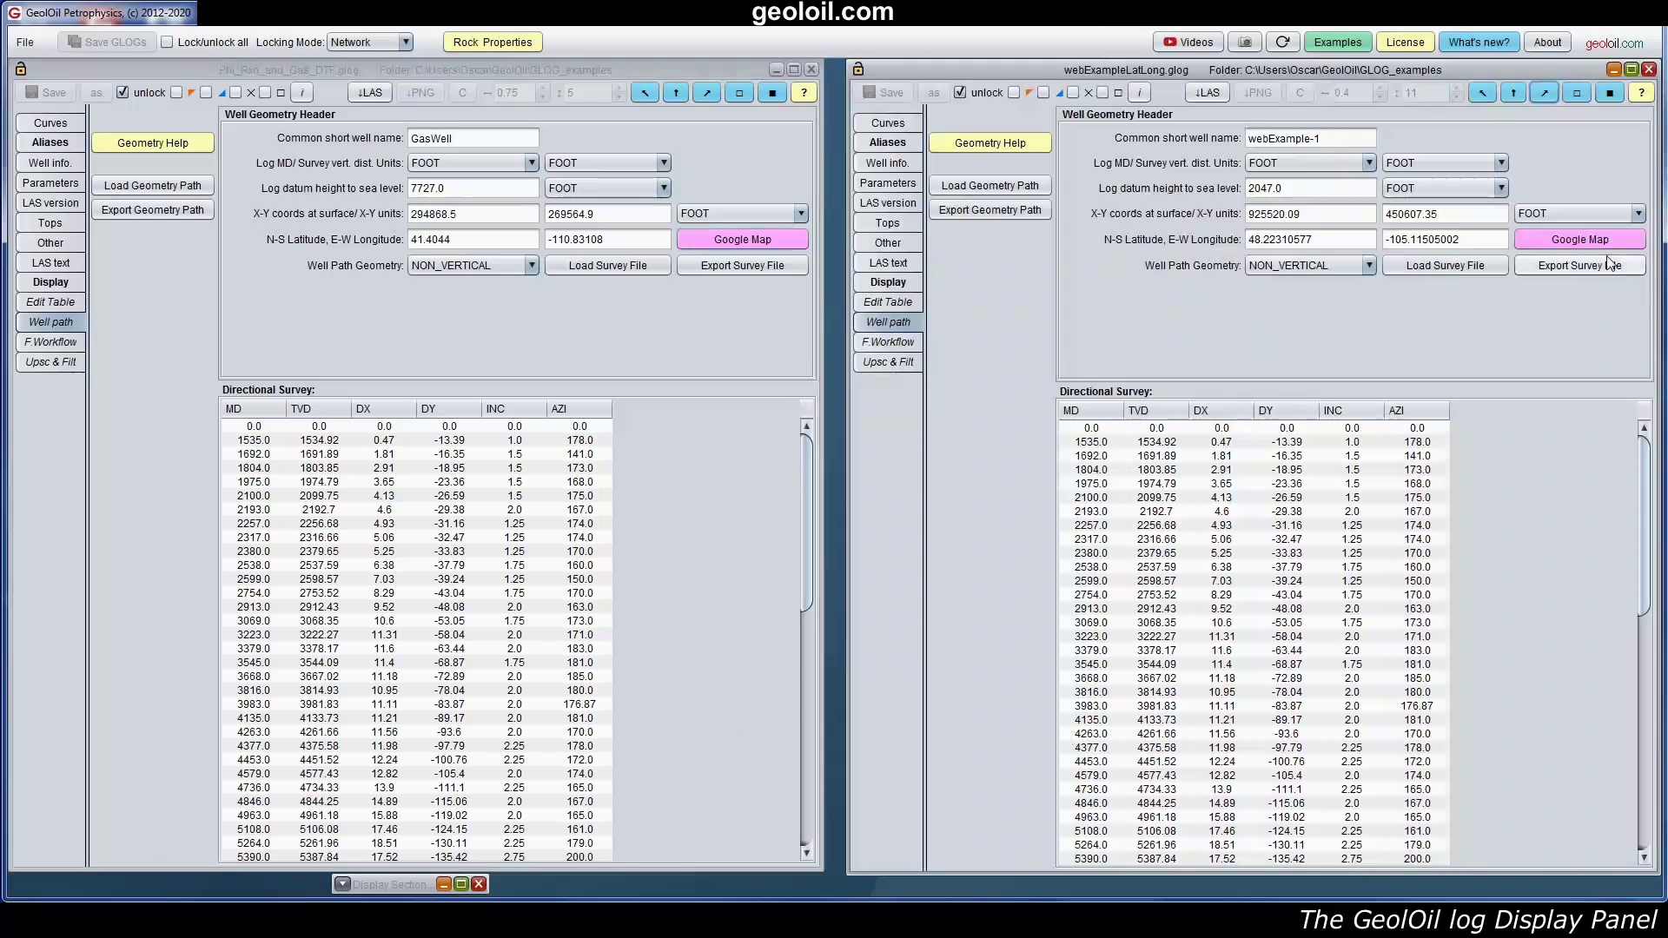
pyautogui.click(1580, 239)
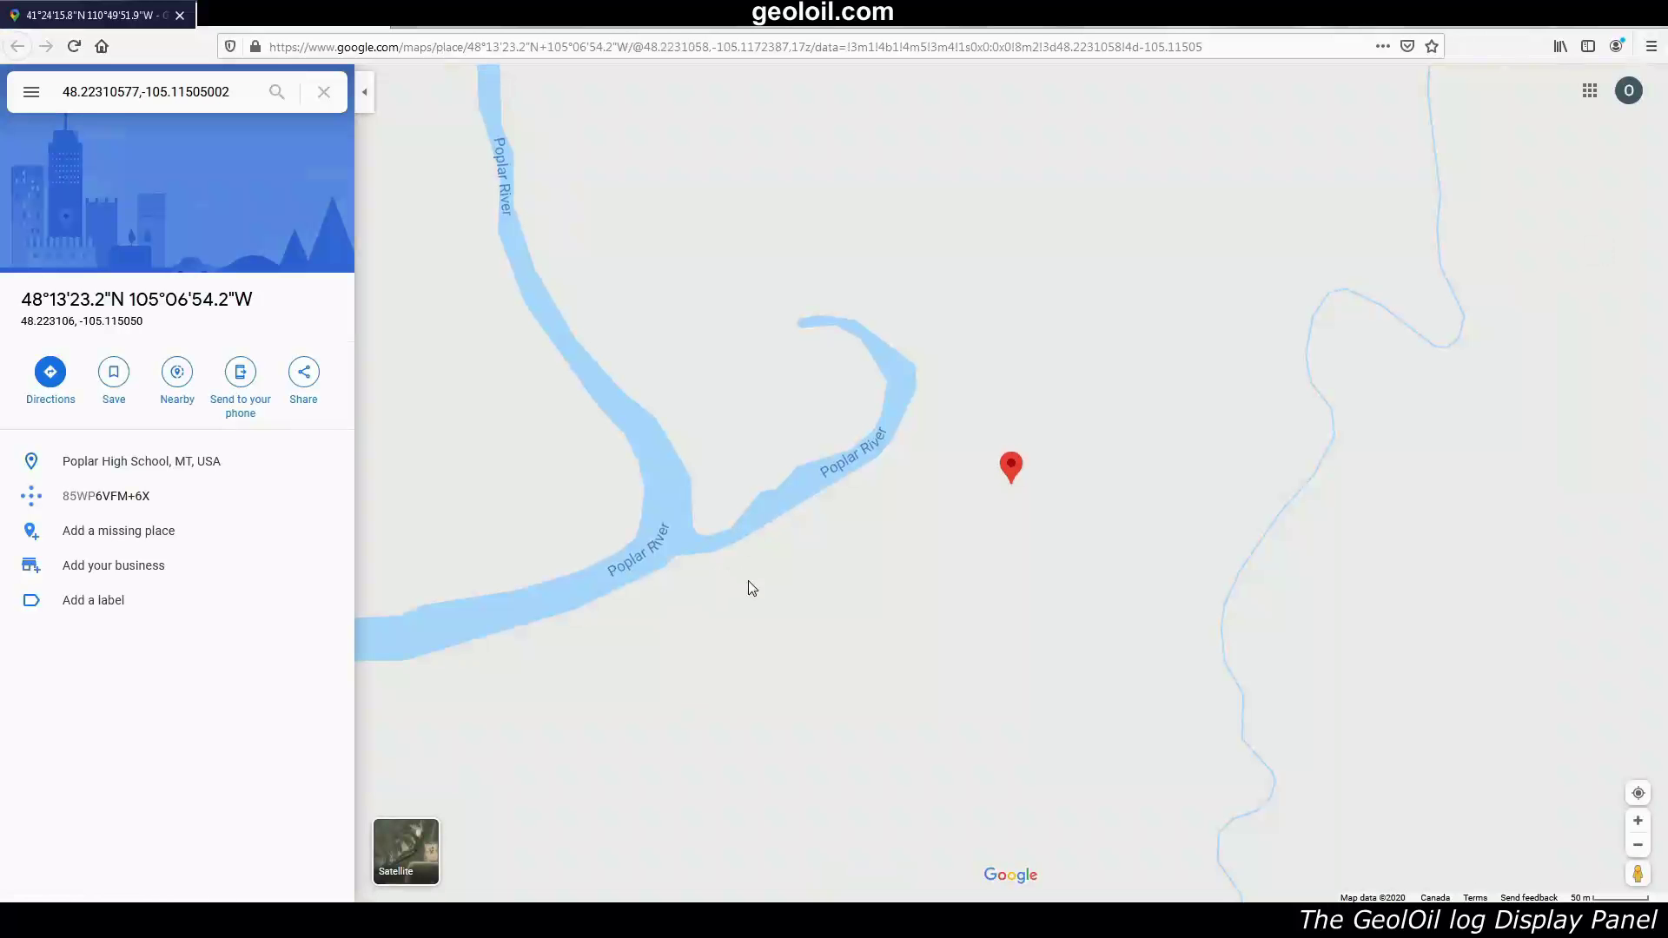
# Step: Show the webExampleLatLong well location in satellite view and examine the drilling rig at the marker up close
pyautogui.click(396, 859)
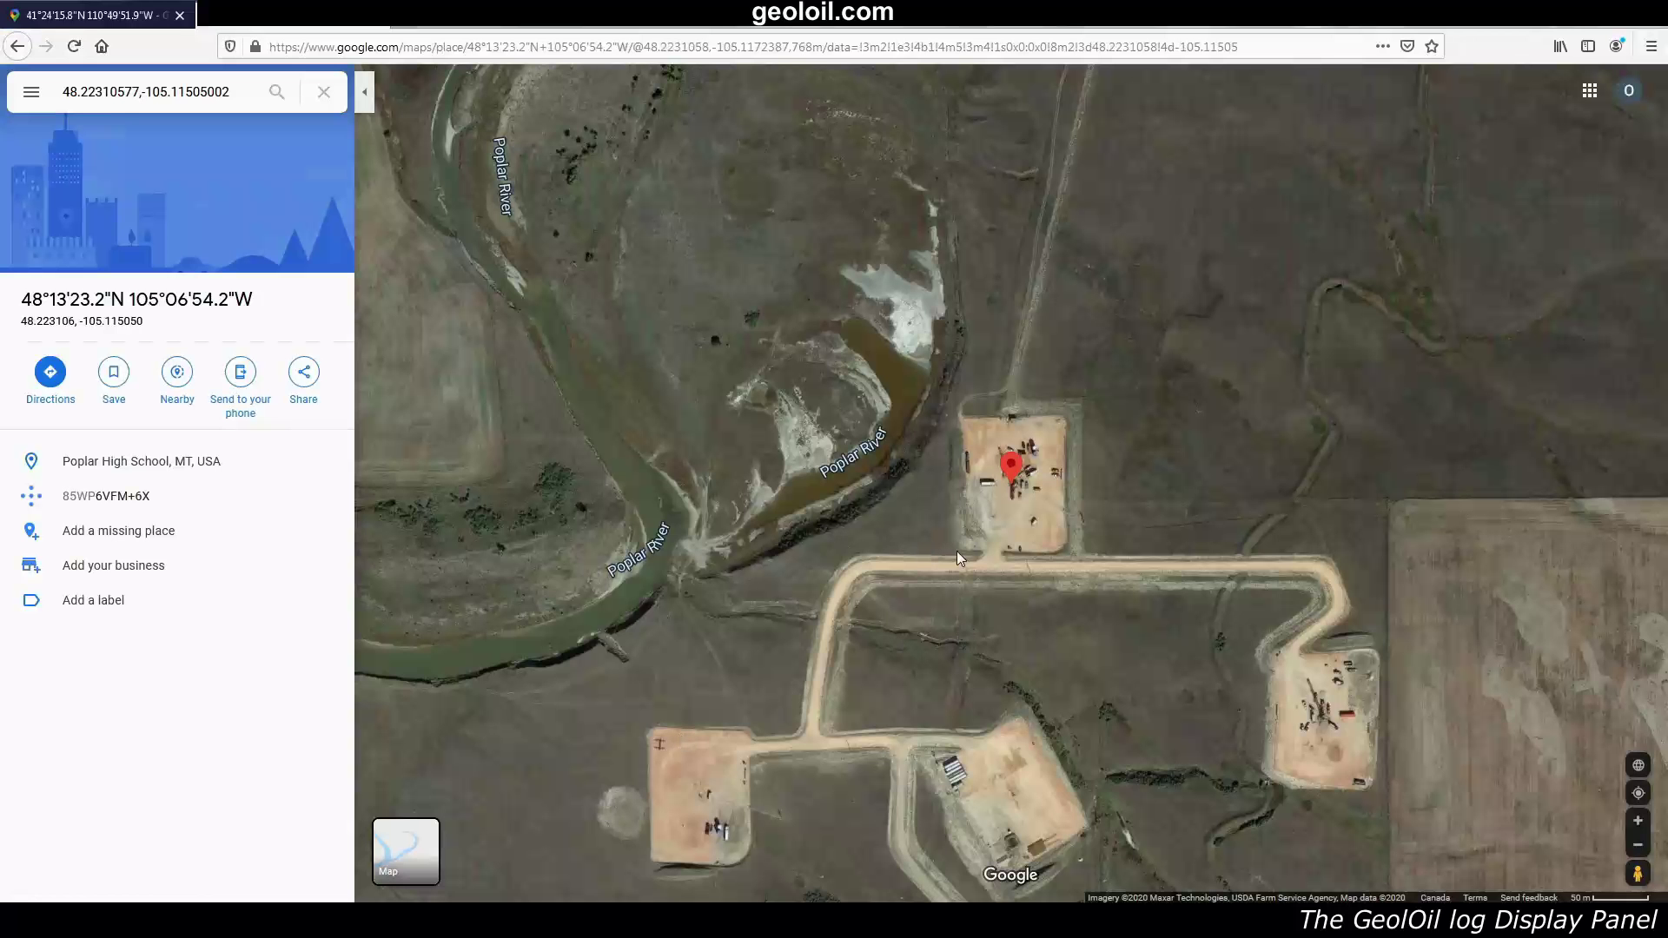
pyautogui.scroll(1, 1083, 549)
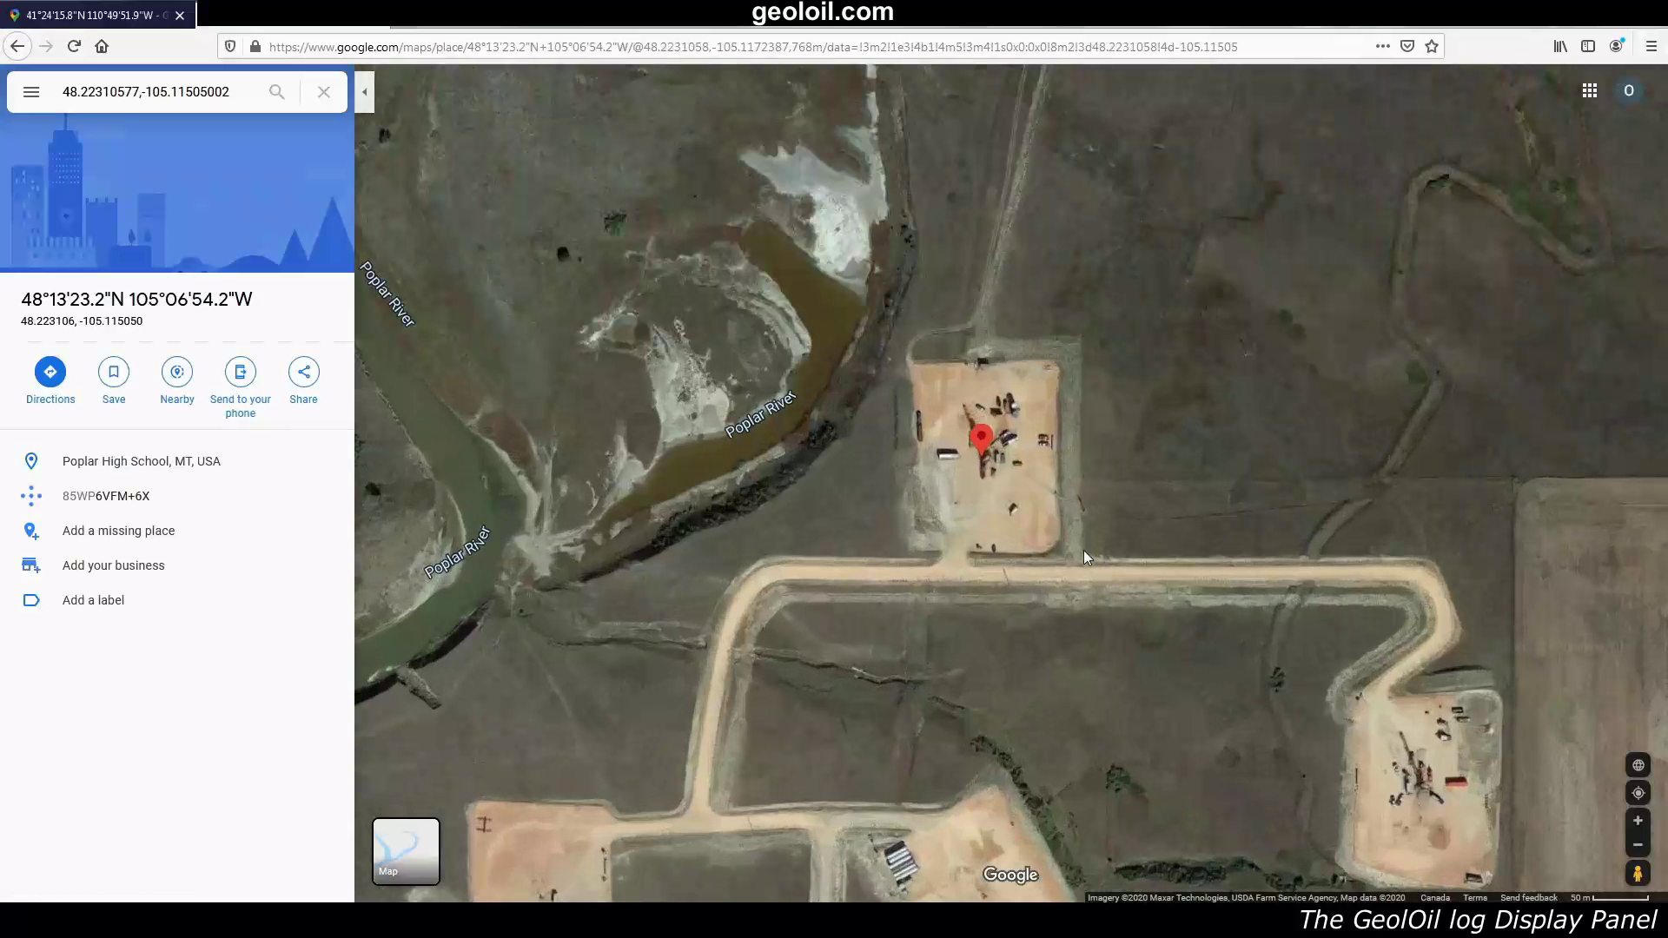
pyautogui.scroll(1, 1082, 550)
pyautogui.scroll(2, 1082, 550)
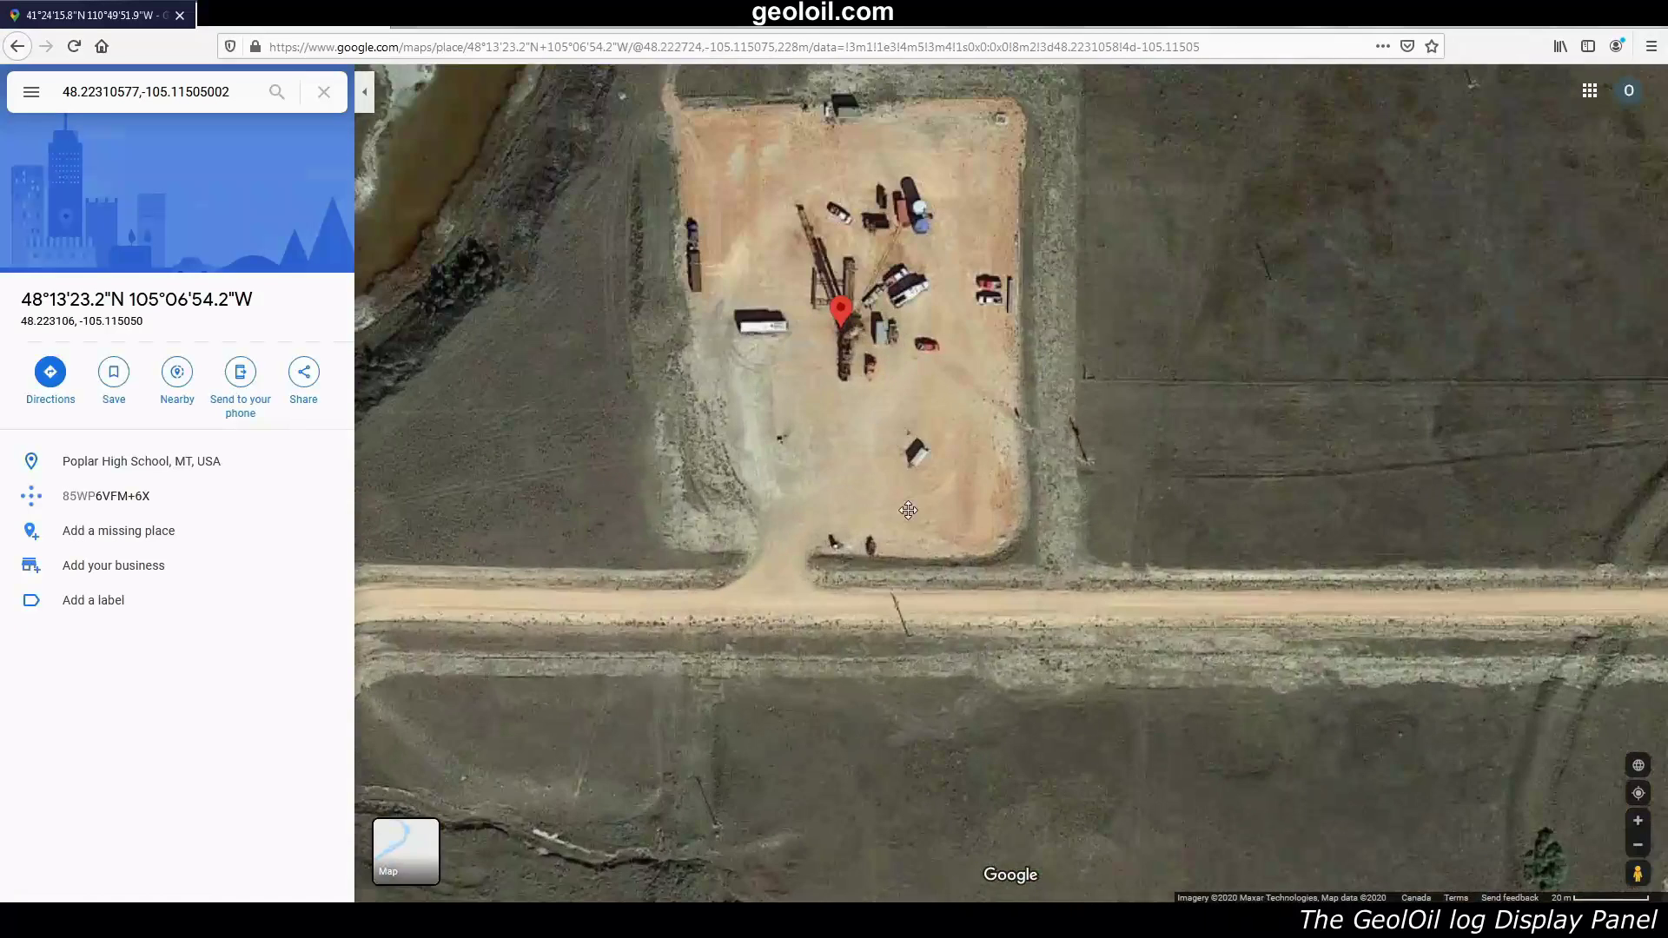
pyautogui.moveTo(809, 378); pyautogui.dragTo(938, 576)
pyautogui.scroll(2, 1056, 580)
pyautogui.scroll(1, 1055, 581)
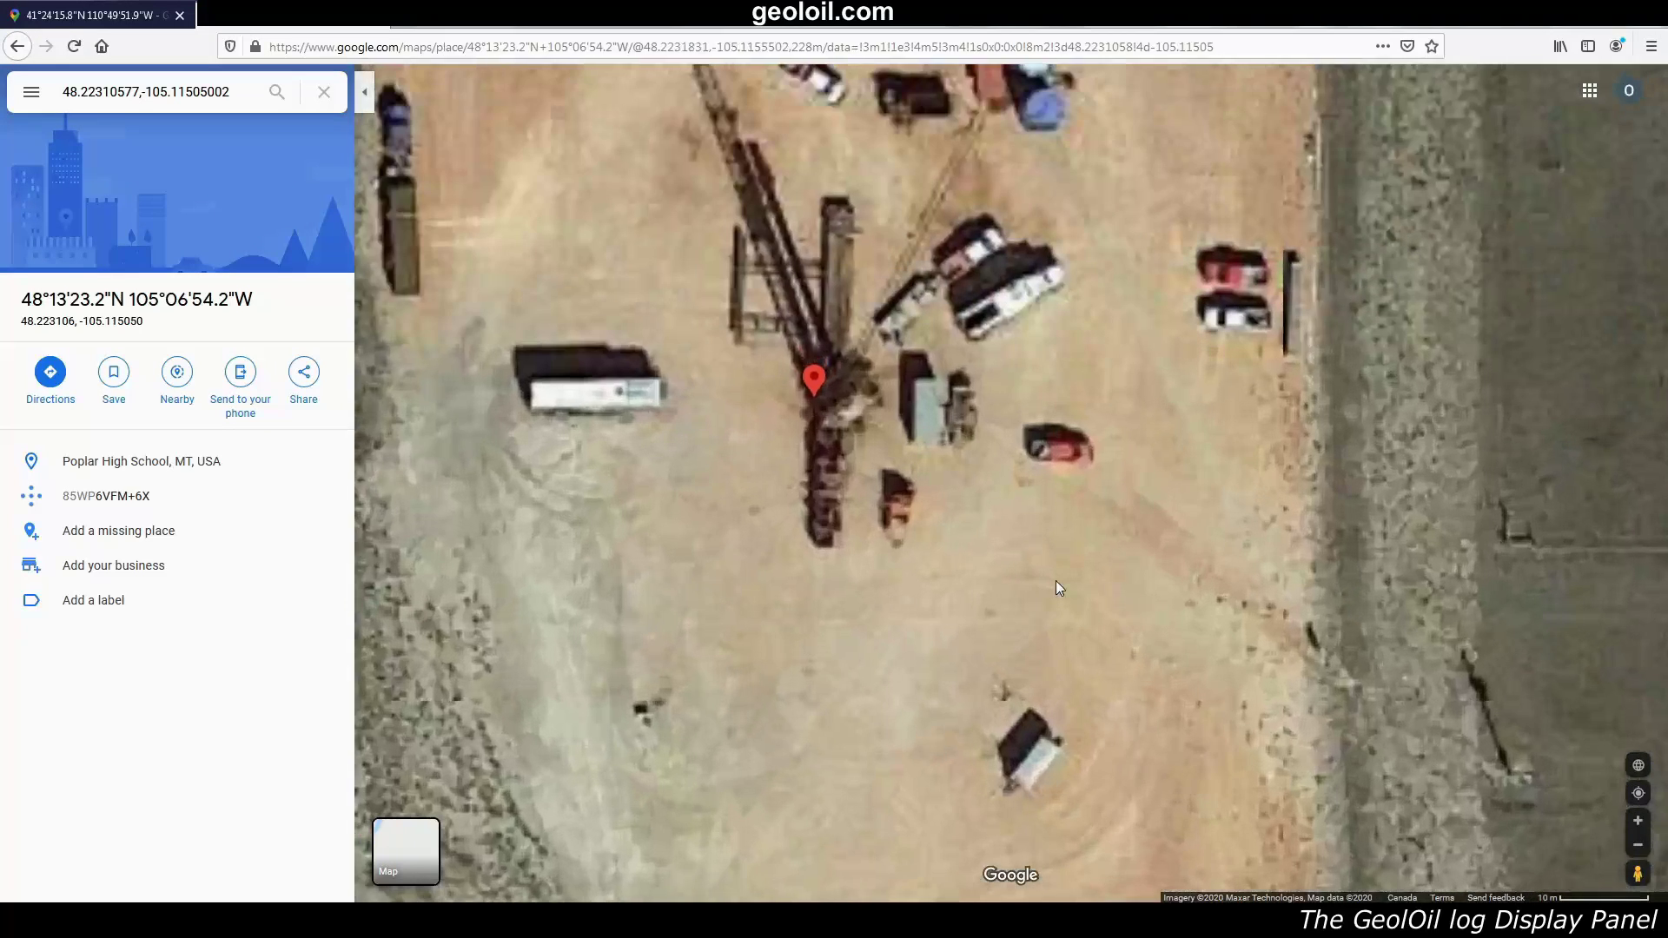
pyautogui.moveTo(836, 431)
pyautogui.mouseDown()
pyautogui.moveTo(1006, 576)
pyautogui.moveTo(1040, 636)
pyautogui.mouseUp()
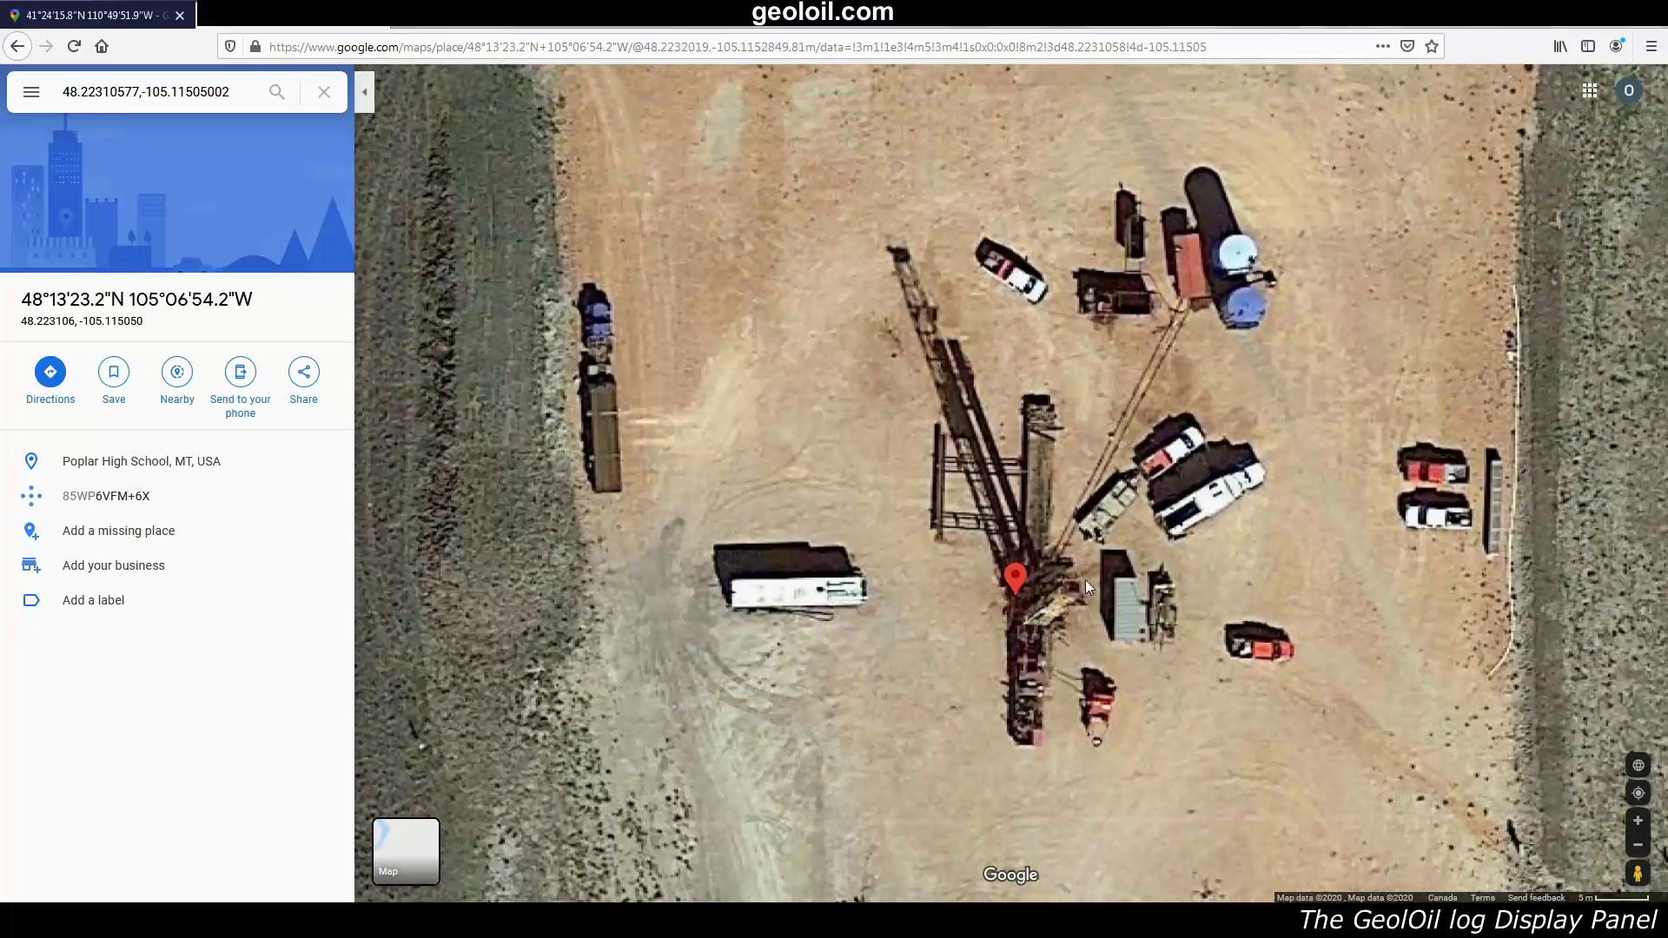
pyautogui.scroll(1, 1152, 577)
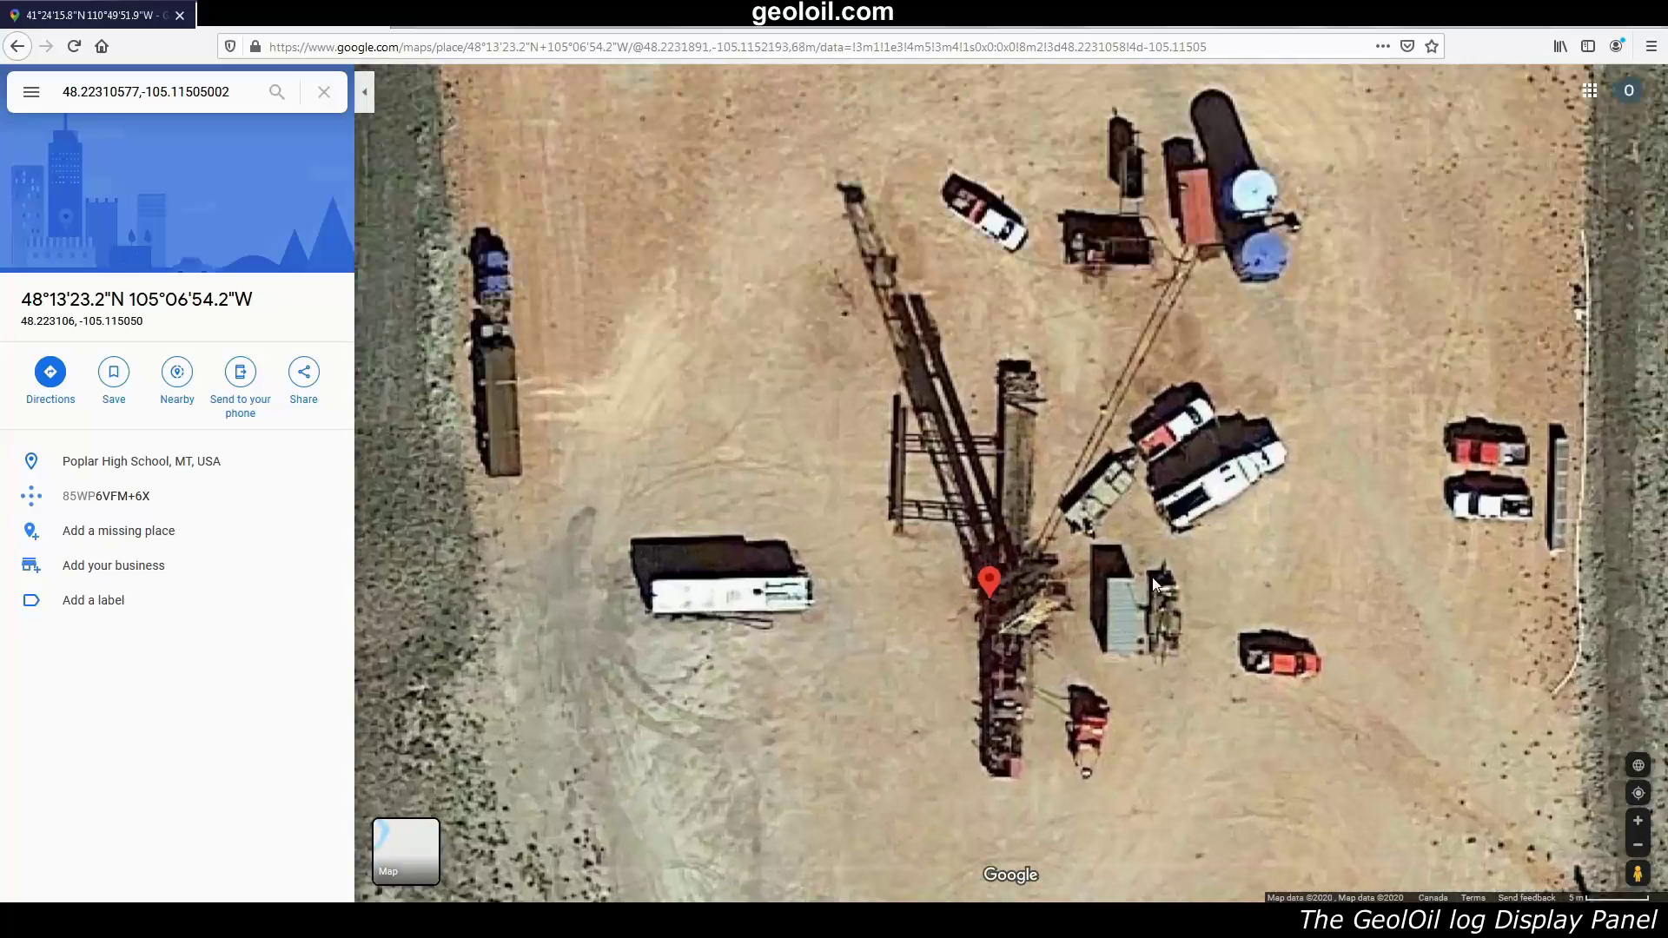
# Step: Examine the neighbouring well pads, access roads and Poplar River around the well marker in the satellite view
pyautogui.scroll(-2, 1067, 511)
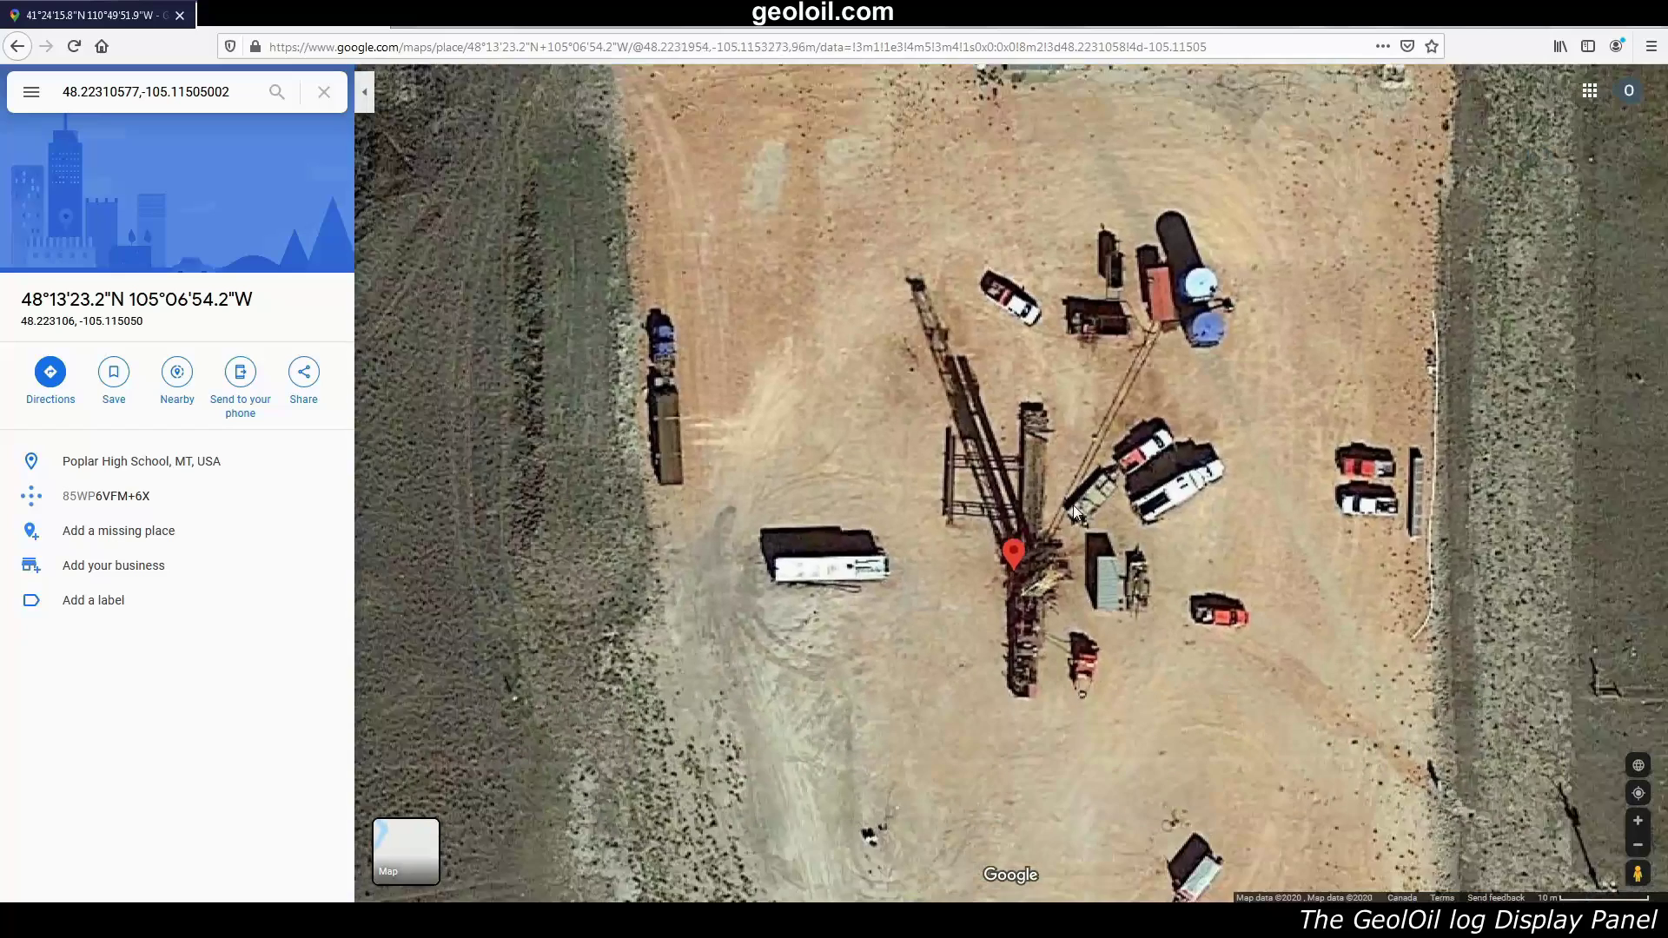
pyautogui.scroll(-2, 1073, 511)
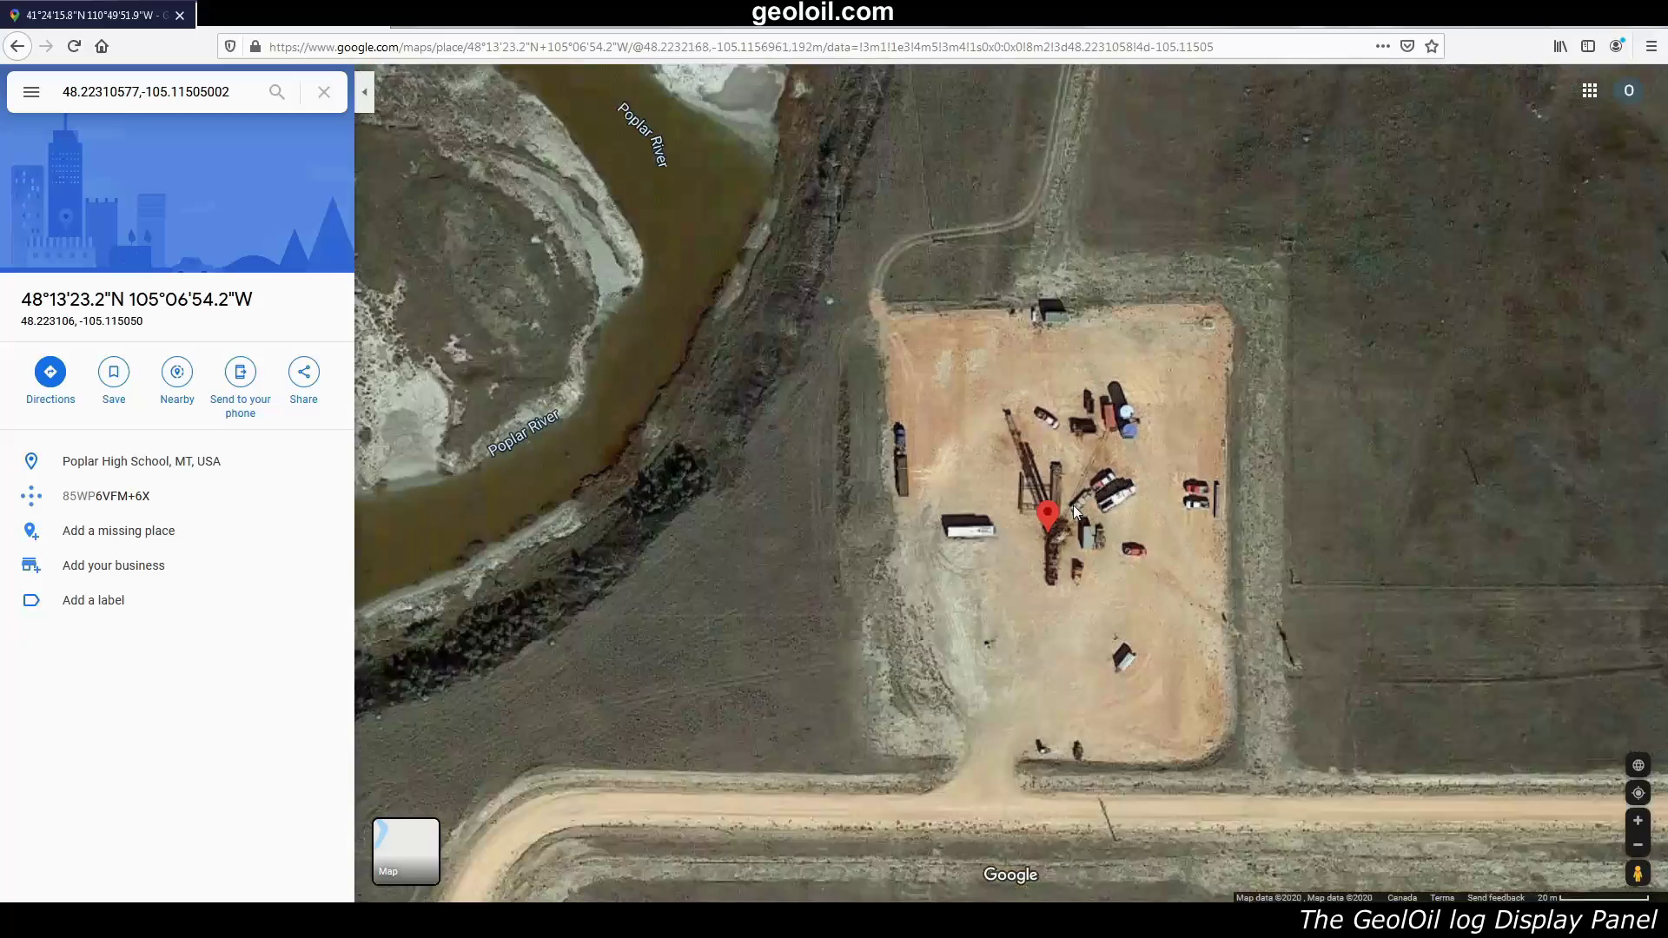
pyautogui.scroll(-1, 1073, 509)
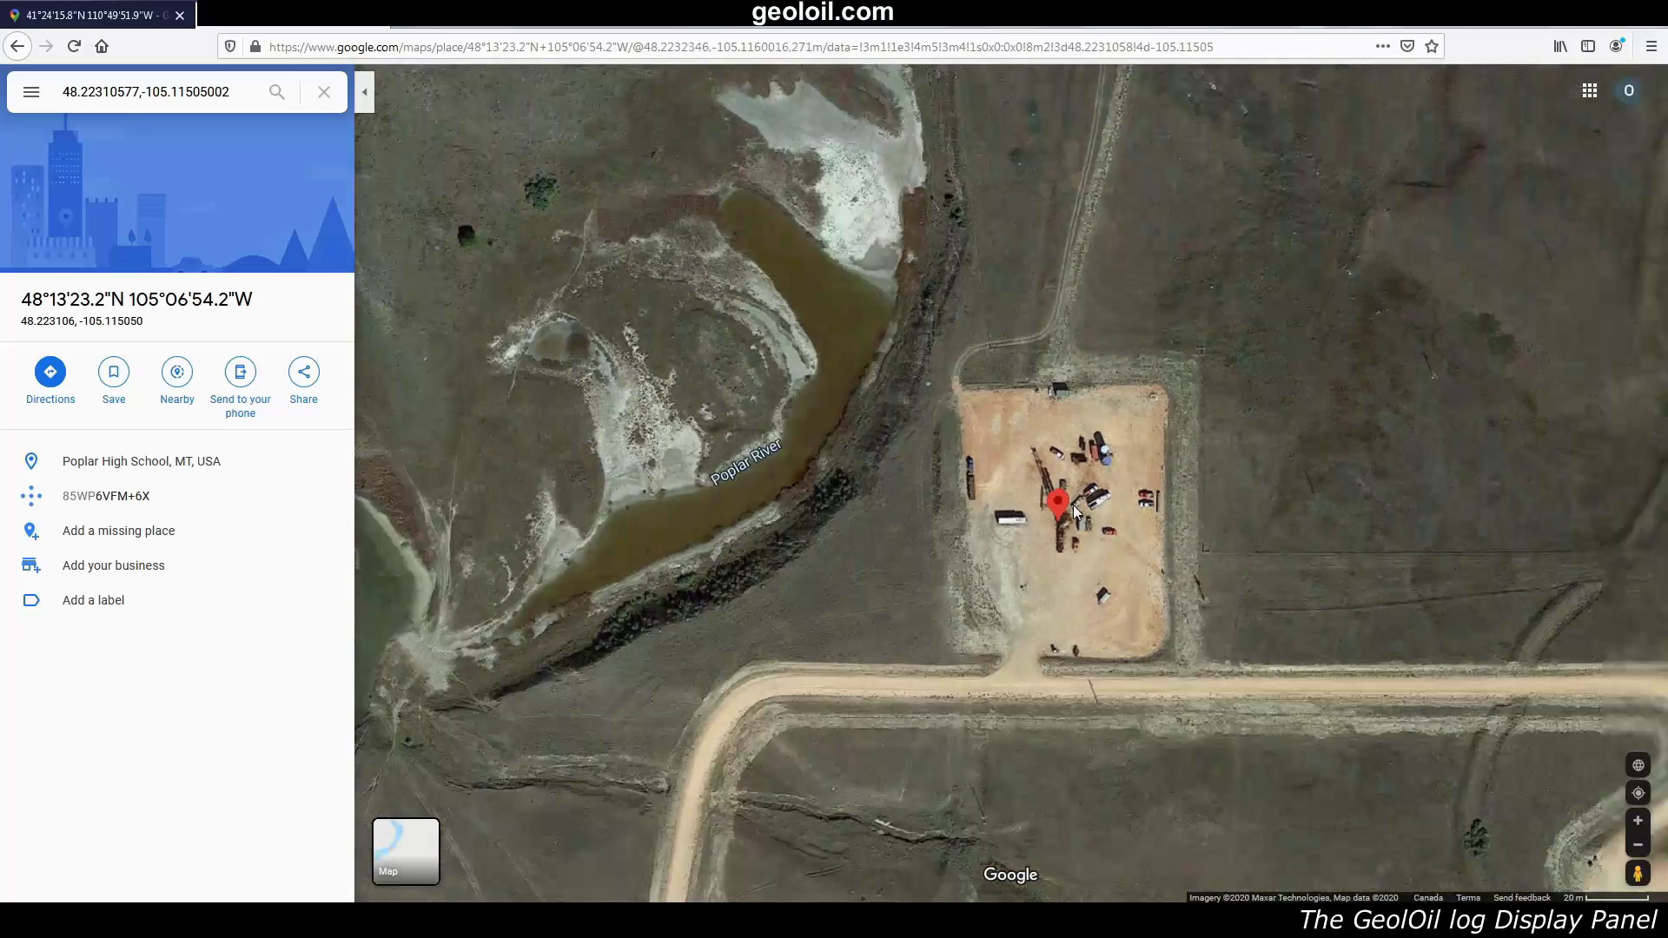
pyautogui.scroll(-2, 1074, 511)
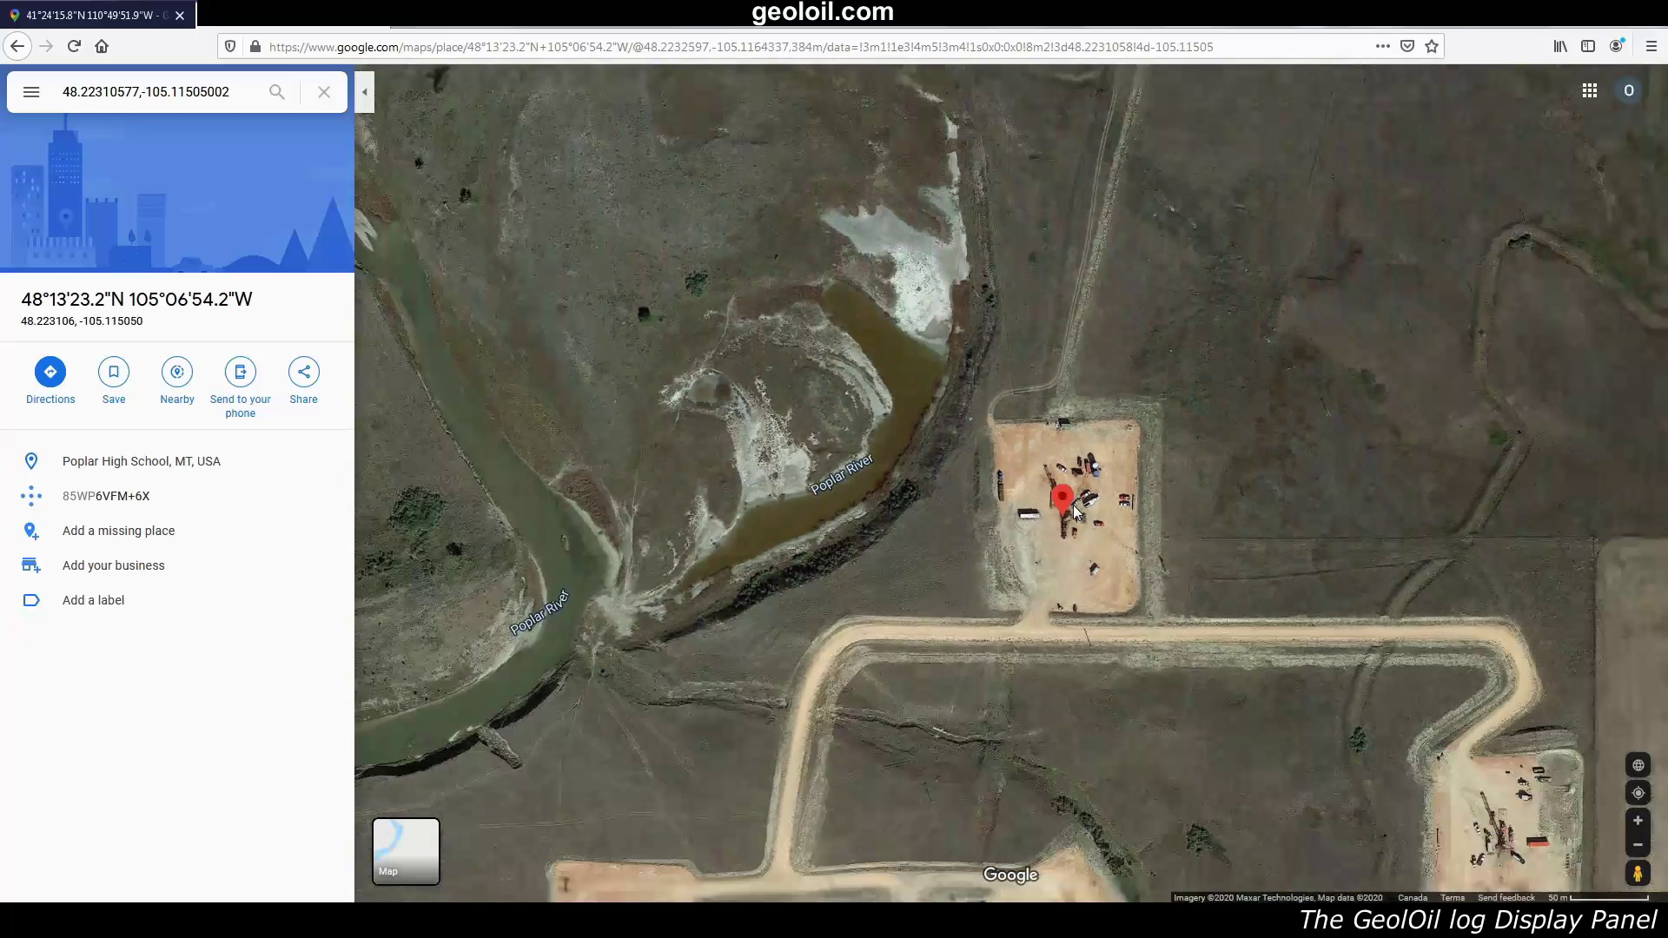
pyautogui.scroll(-2, 1073, 511)
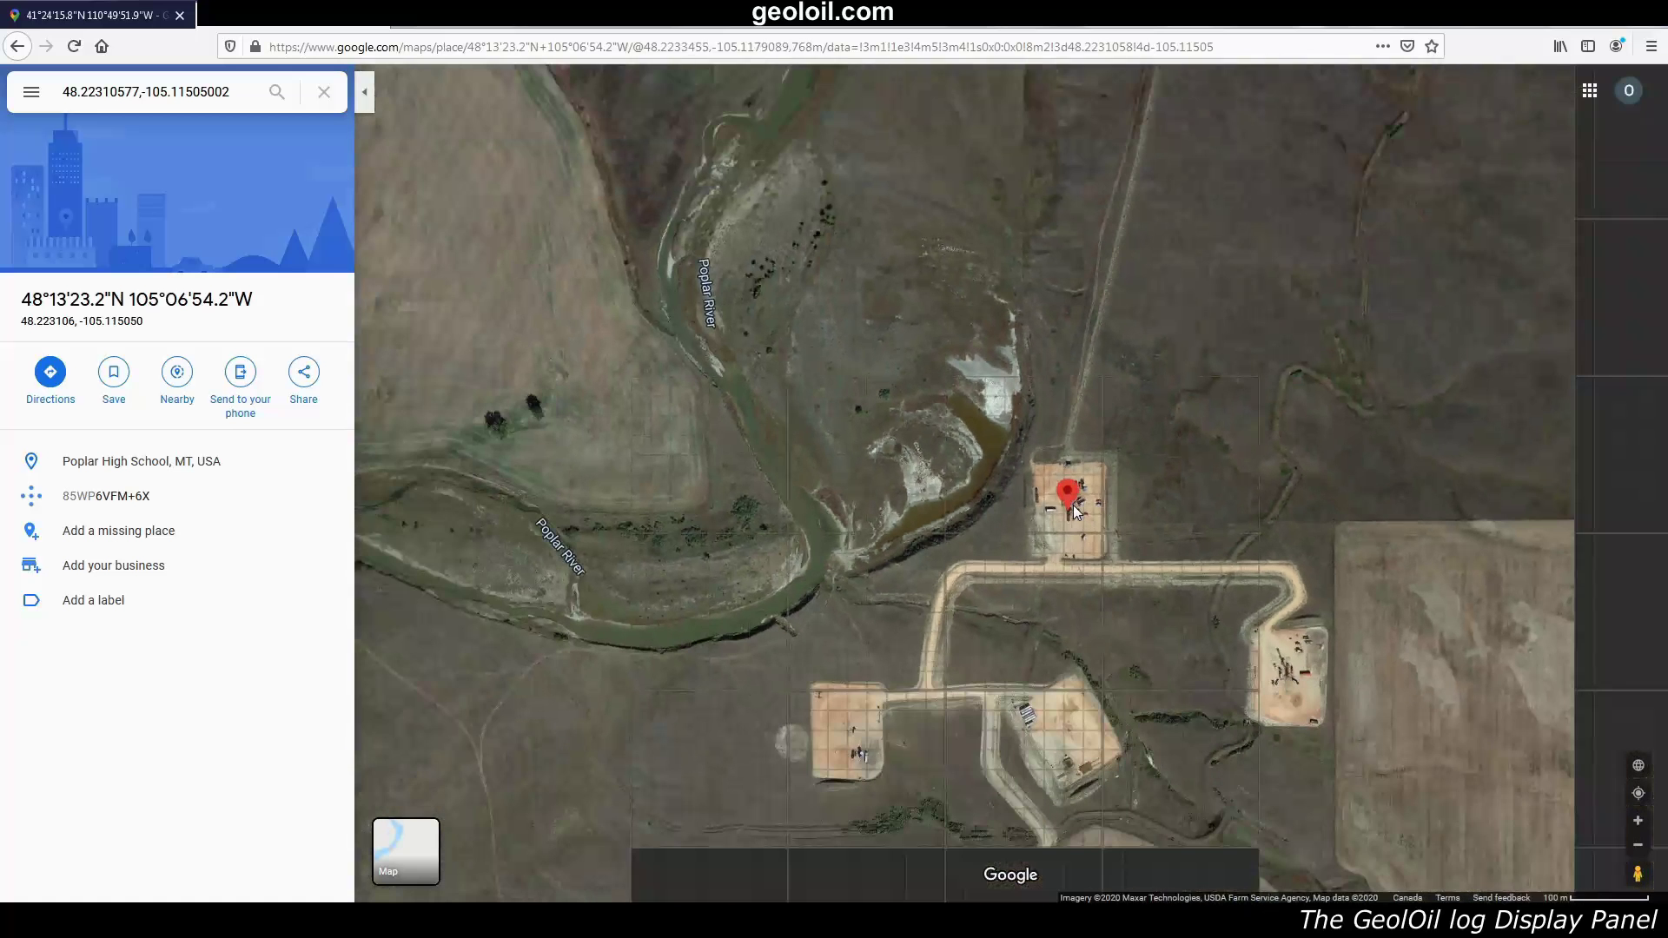
pyautogui.scroll(-1, 1072, 504)
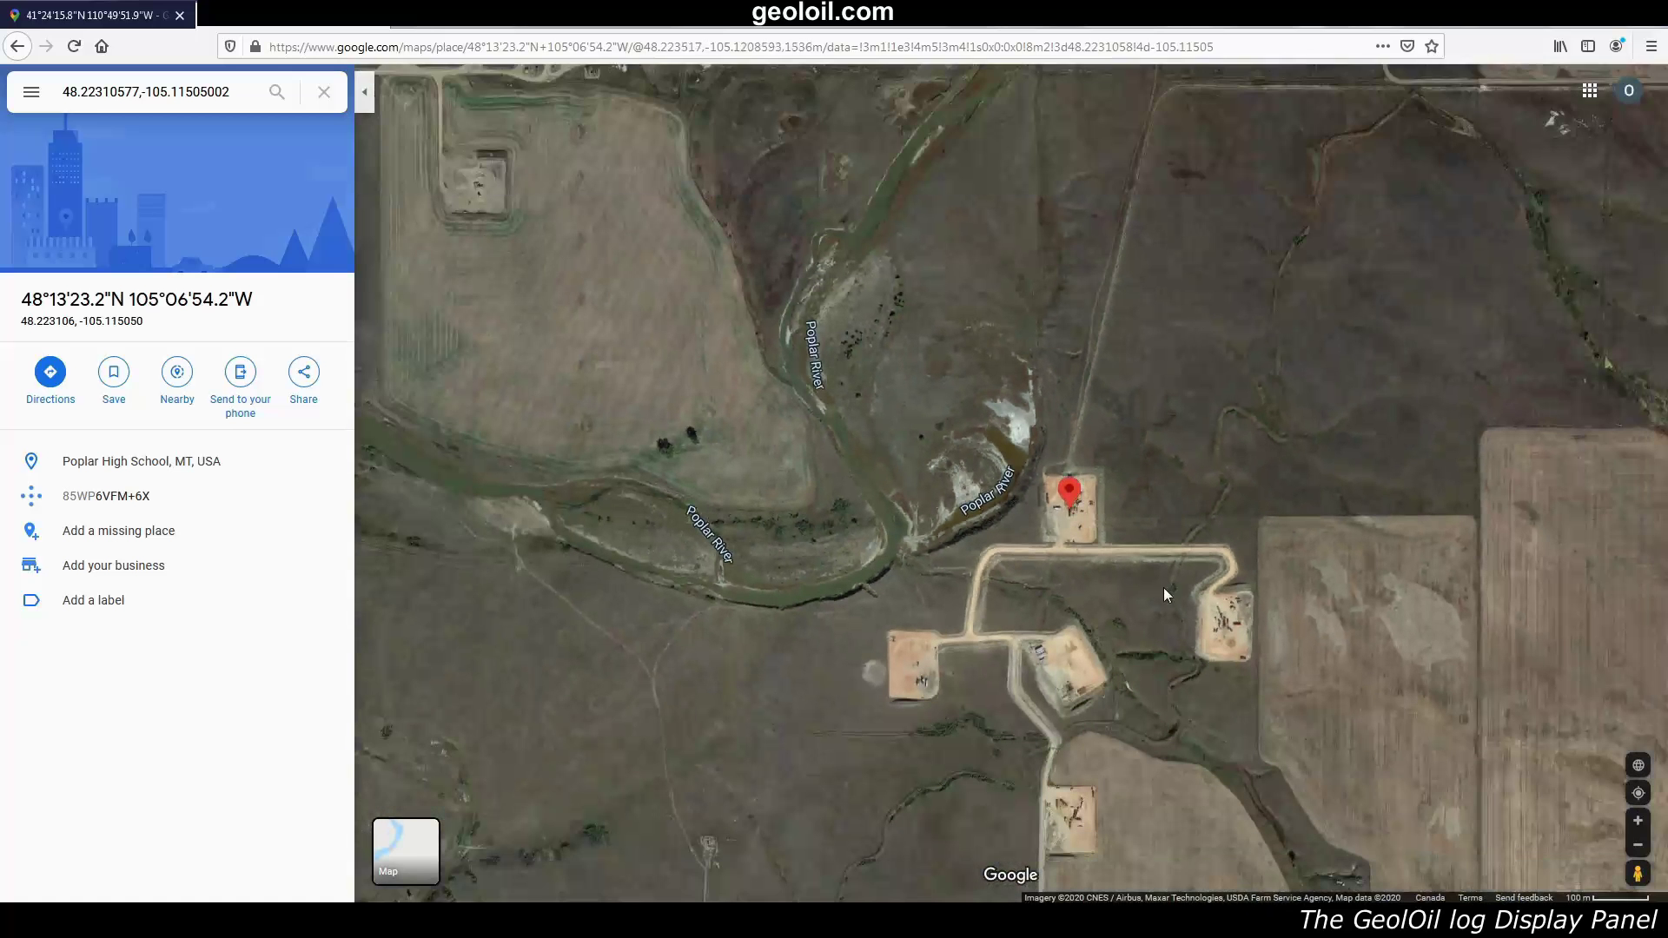
pyautogui.moveTo(1126, 507); pyautogui.dragTo(1115, 468)
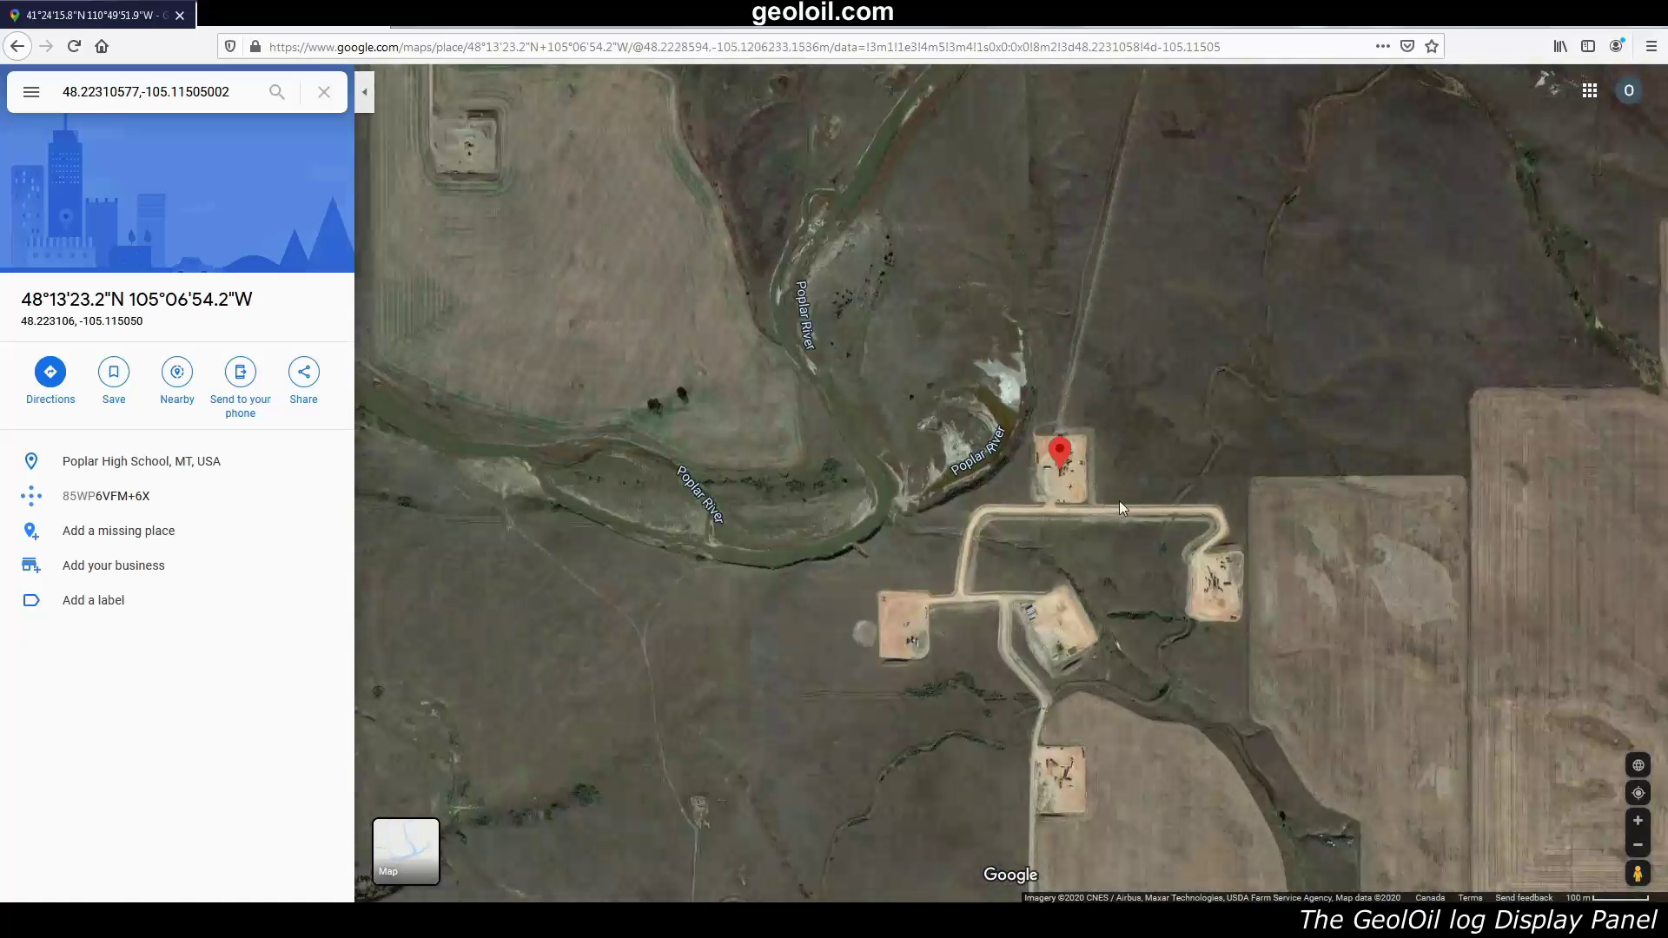
# Step: Examine the well's regional position on the satellite map, widening the extent until the United States and Canada are shown
pyautogui.scroll(-2, 1173, 497)
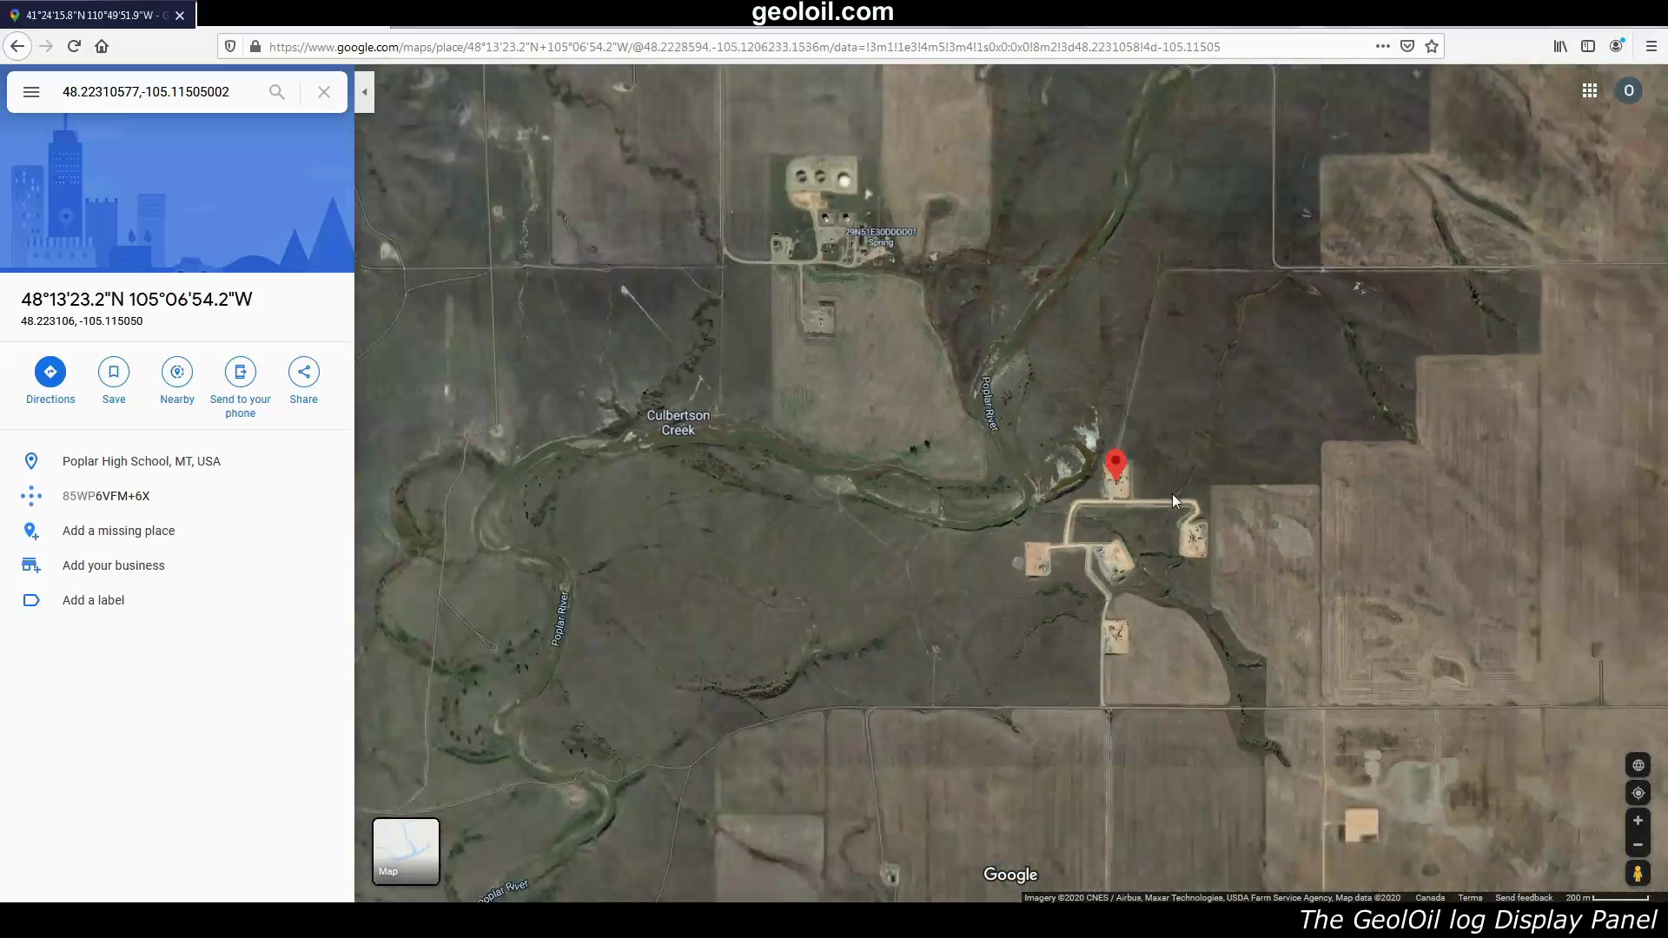
pyautogui.scroll(-3, 1172, 497)
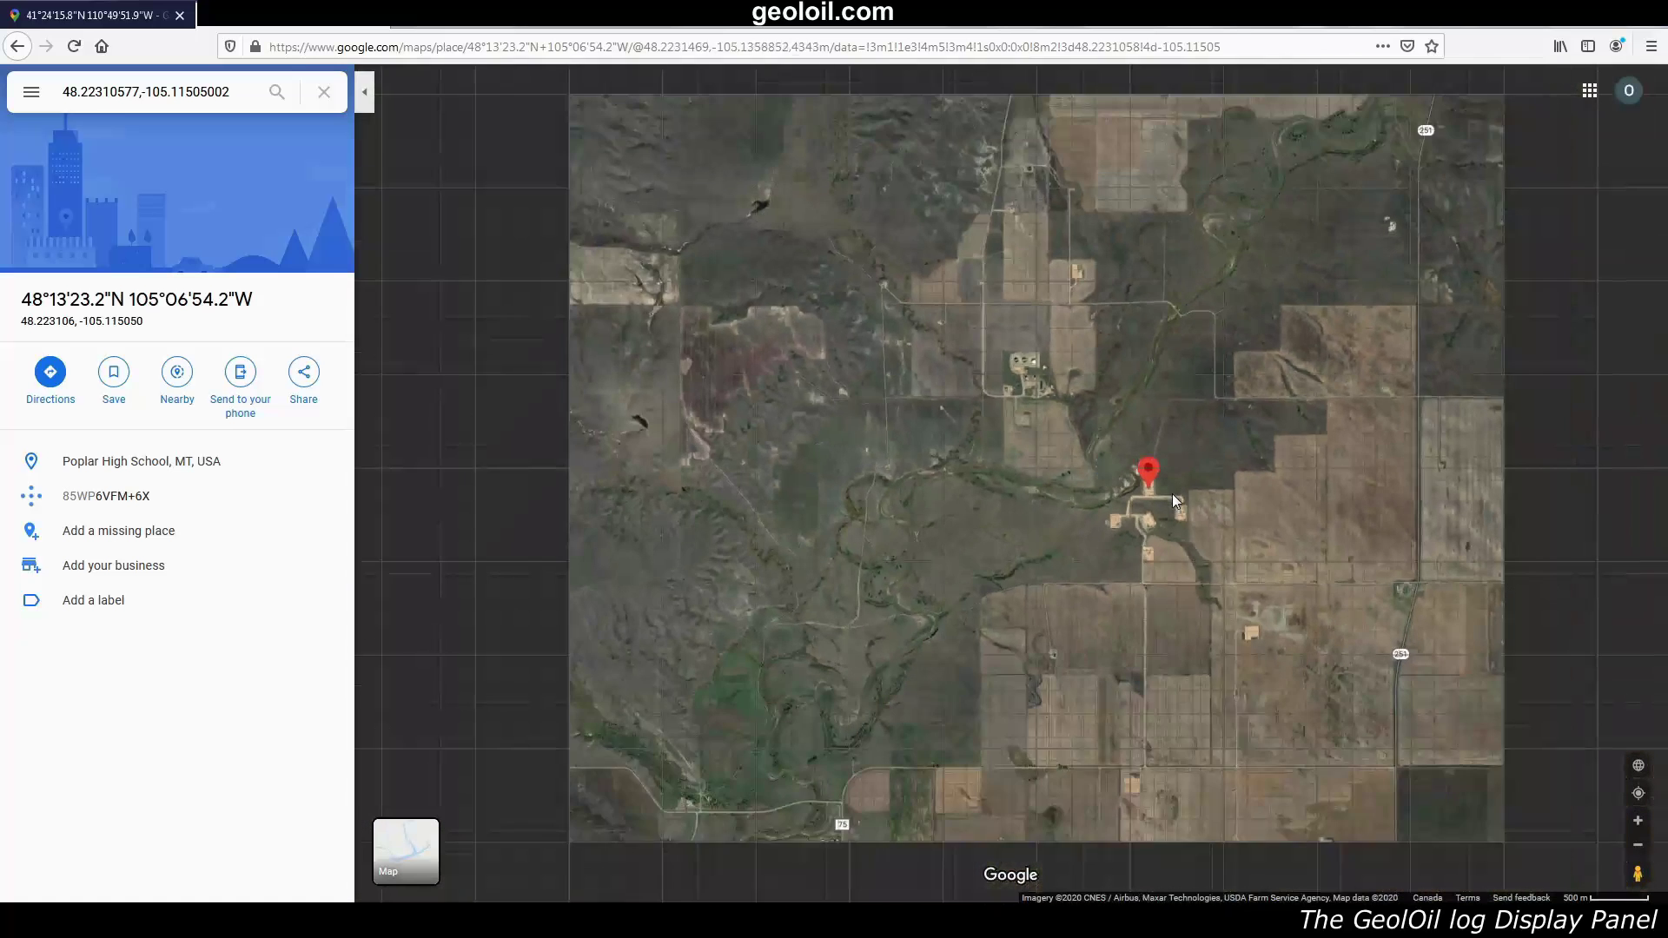
pyautogui.scroll(-1, 1171, 493)
pyautogui.scroll(-4, 1172, 498)
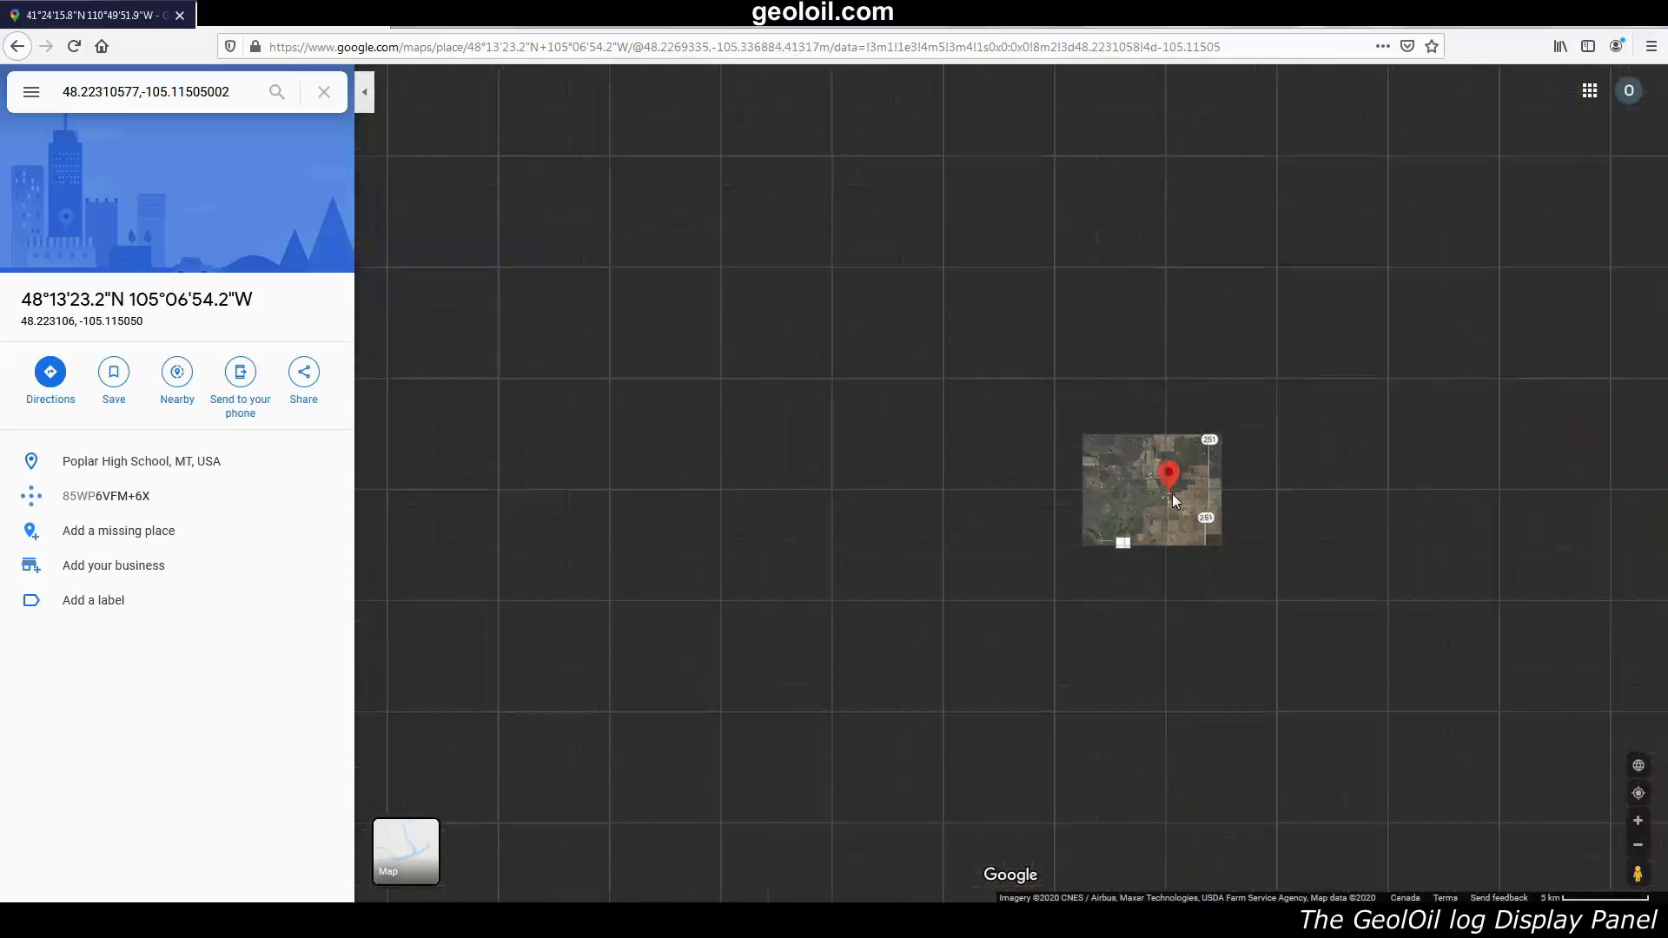
pyautogui.scroll(-2, 1172, 494)
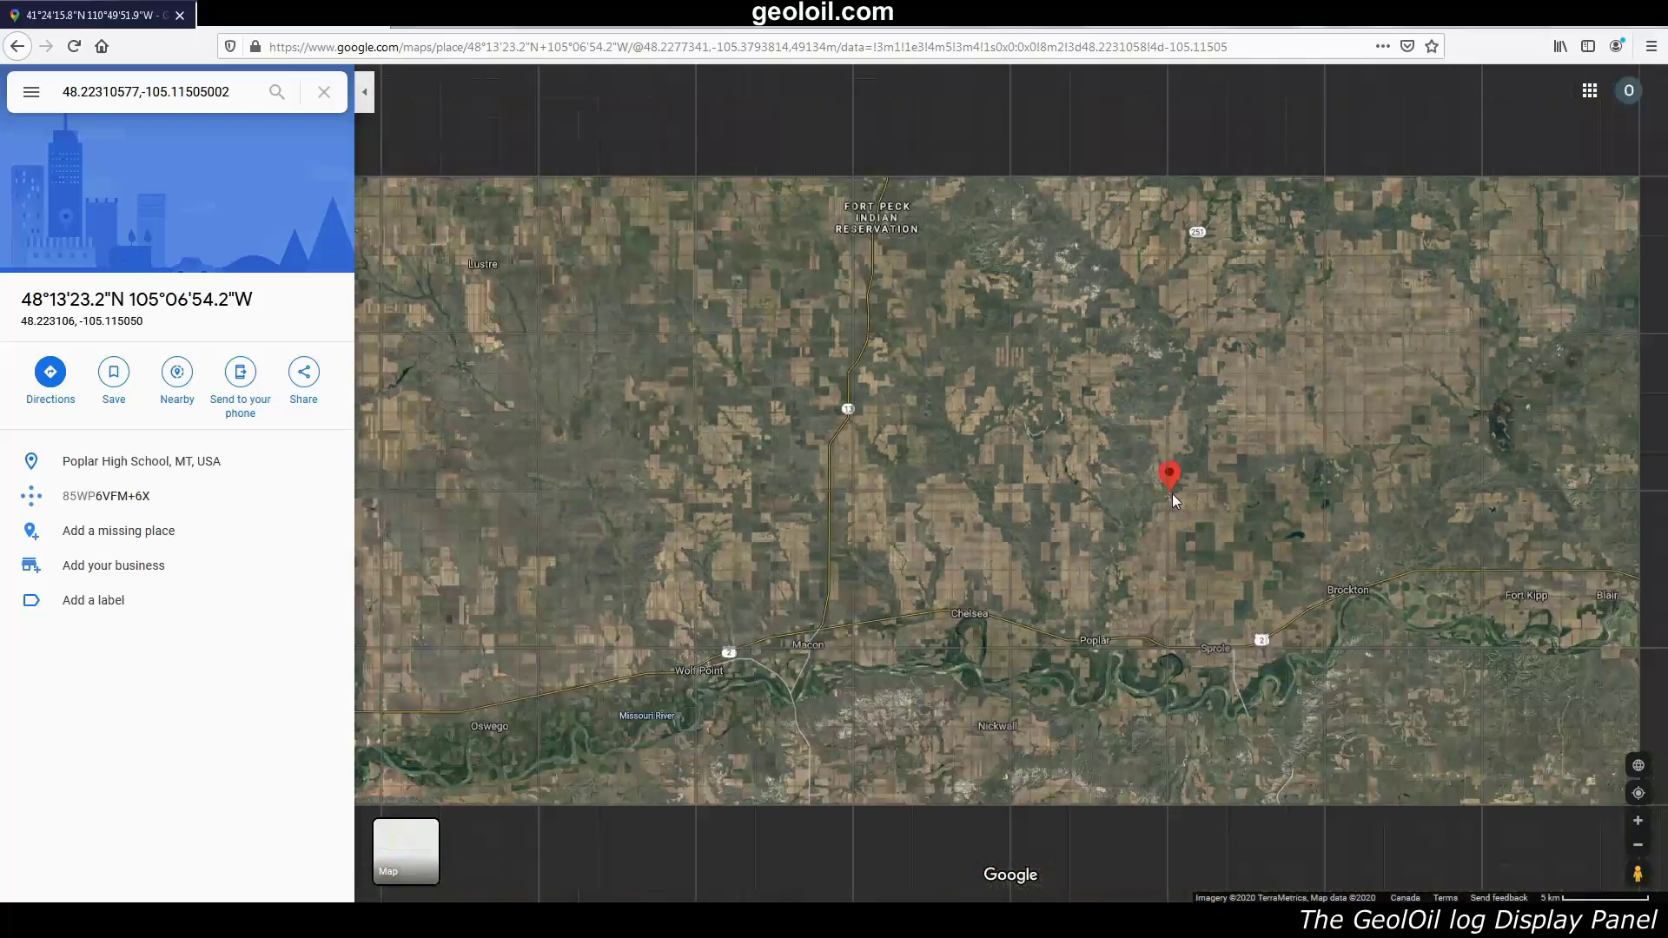
pyautogui.scroll(-8, 1171, 493)
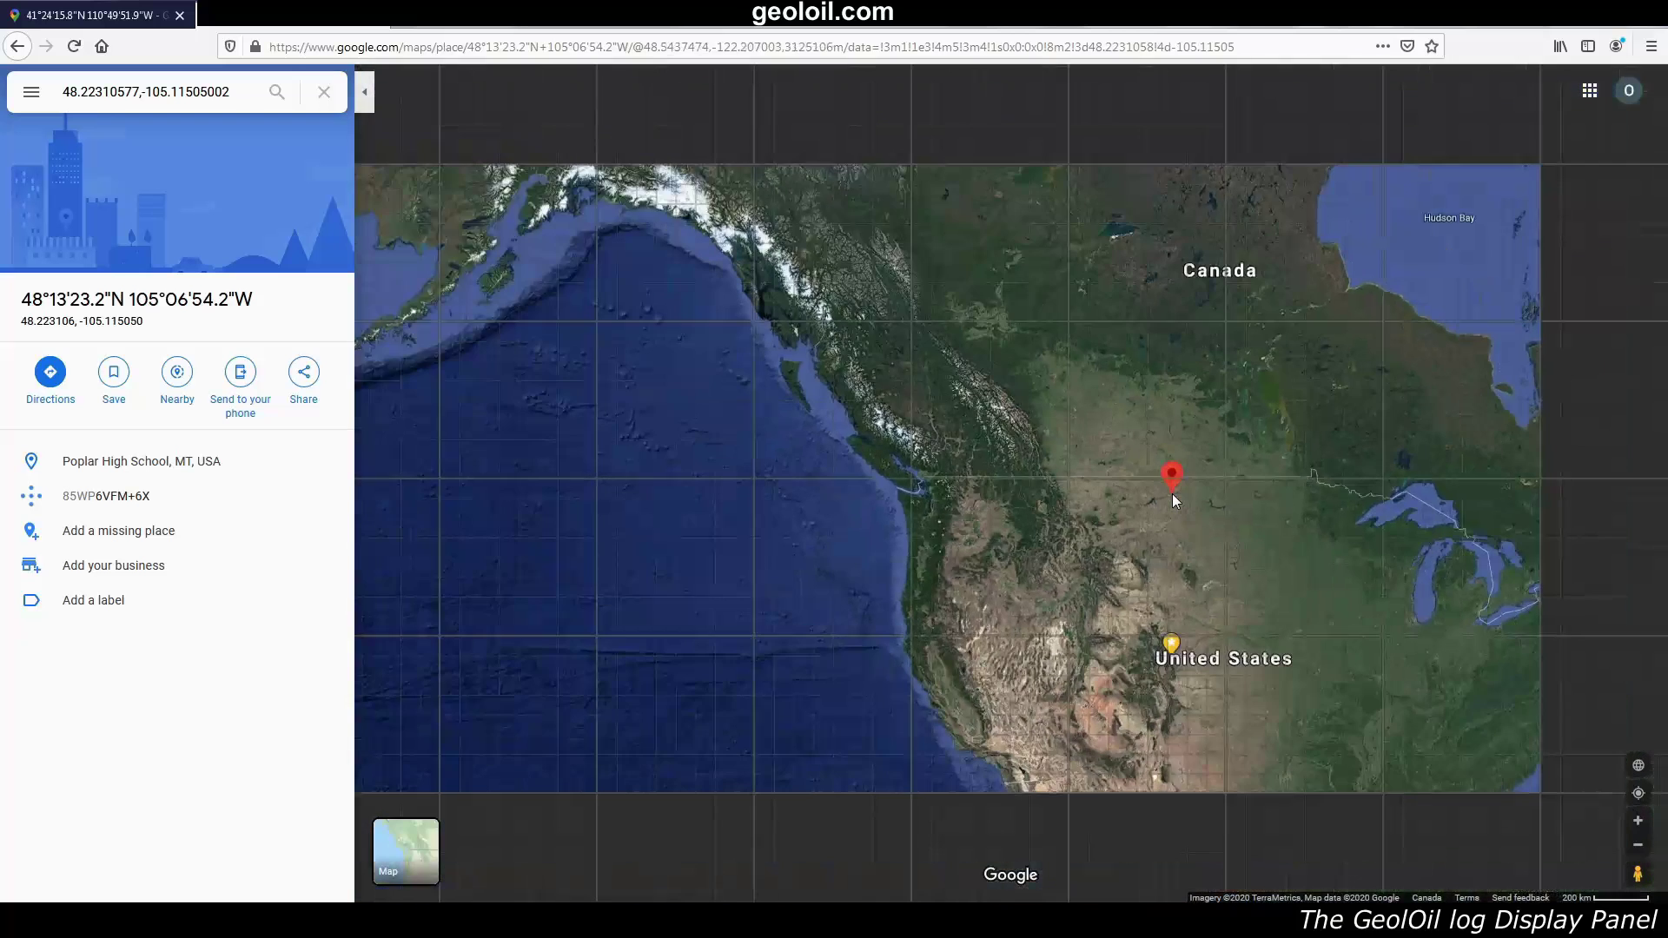
pyautogui.moveTo(1171, 493); pyautogui.dragTo(957, 422)
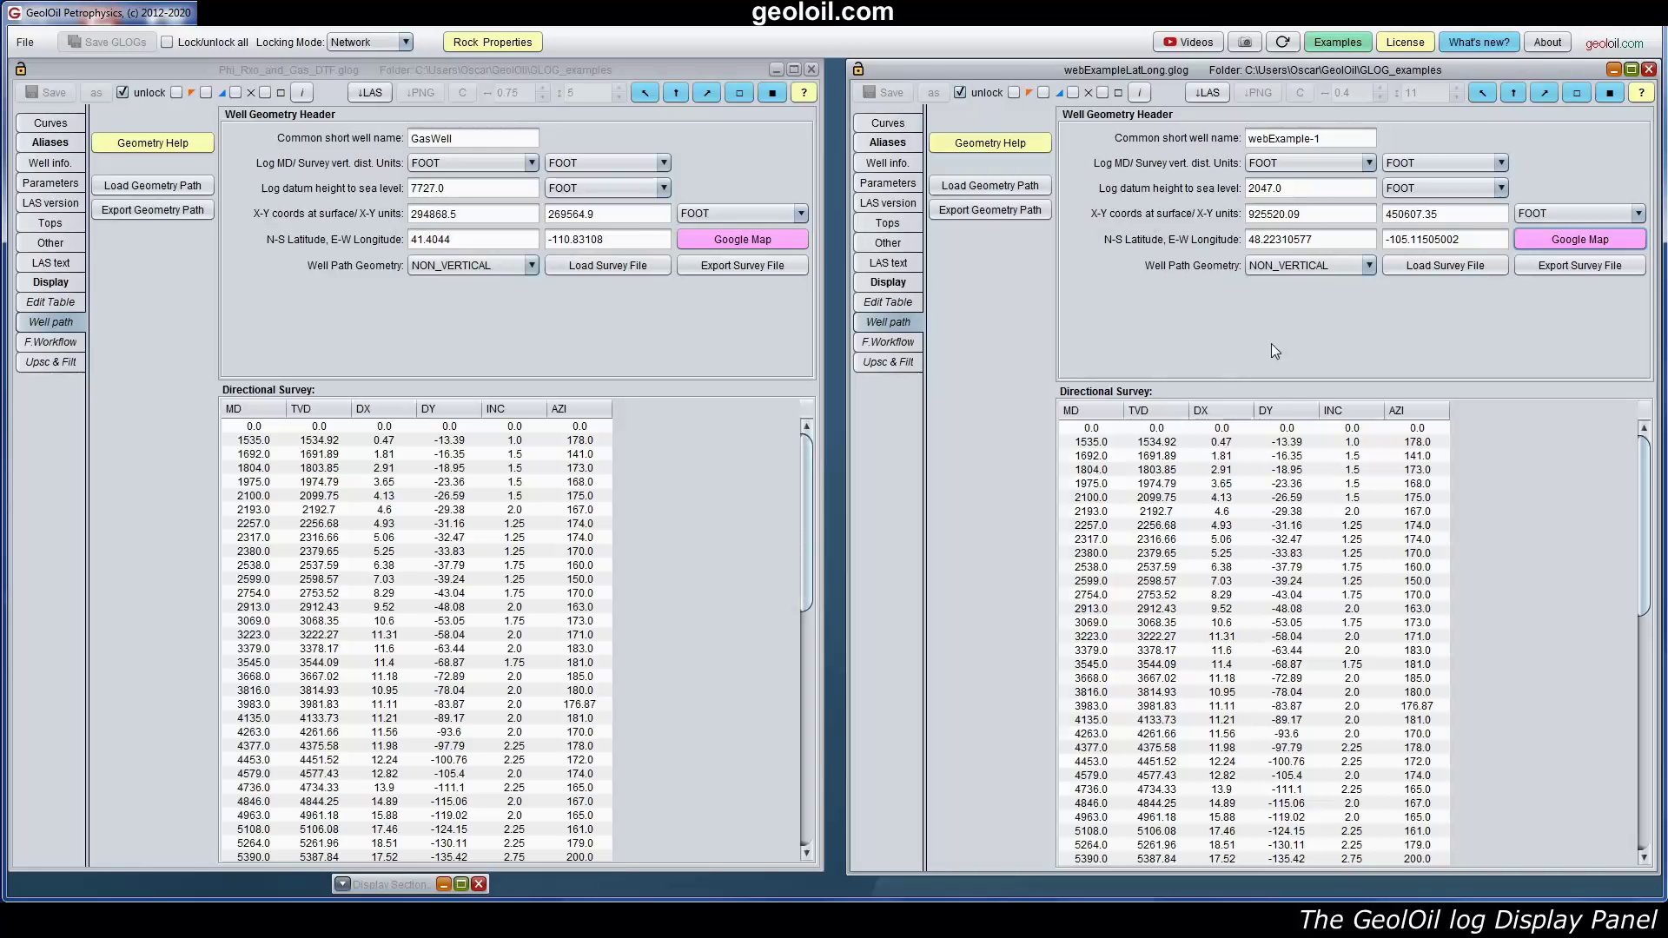
# Step: Display GeolOil's license and CPU details and check the license serial and expiry date entries
pyautogui.click(1407, 43)
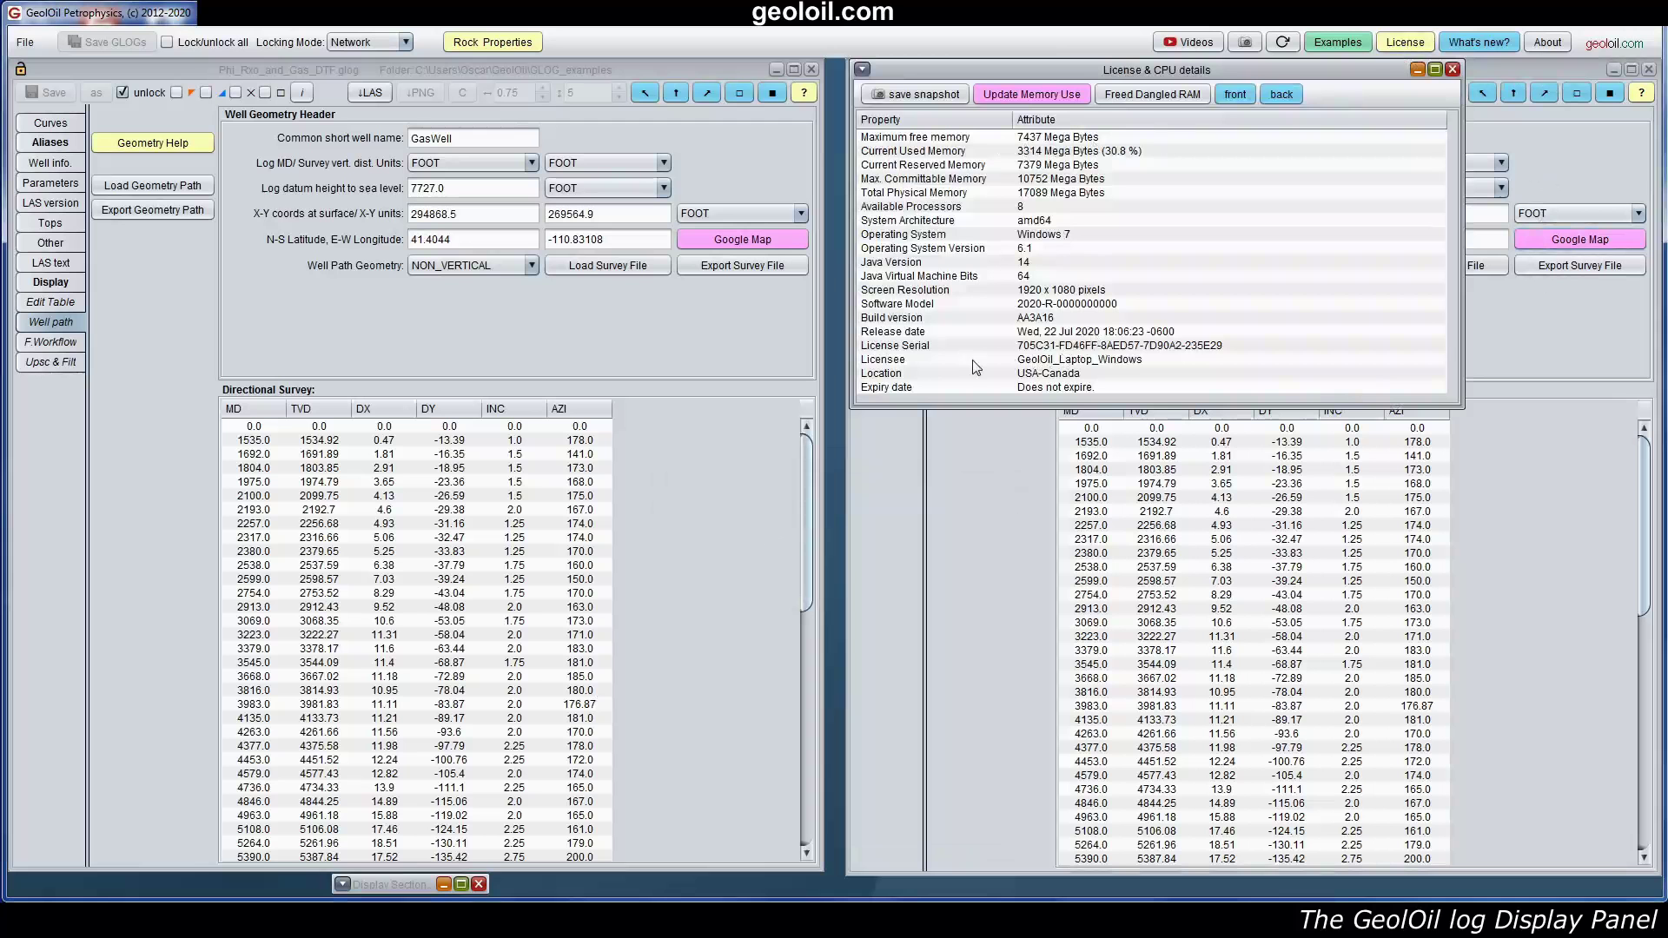
pyautogui.click(1044, 349)
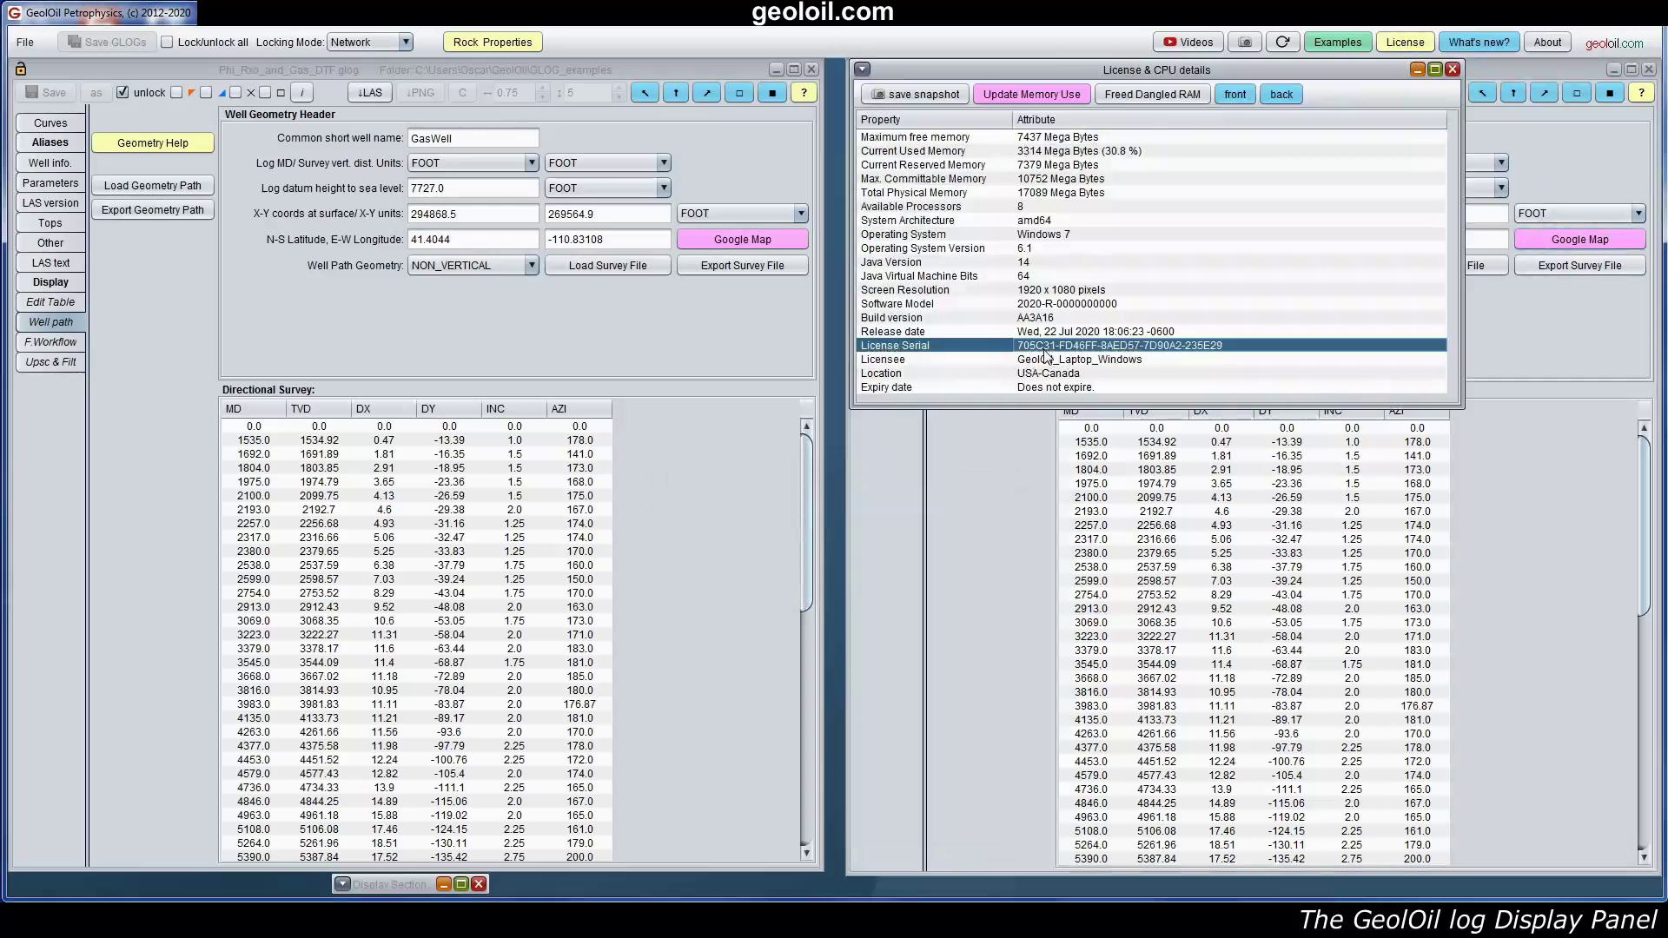
pyautogui.click(1065, 388)
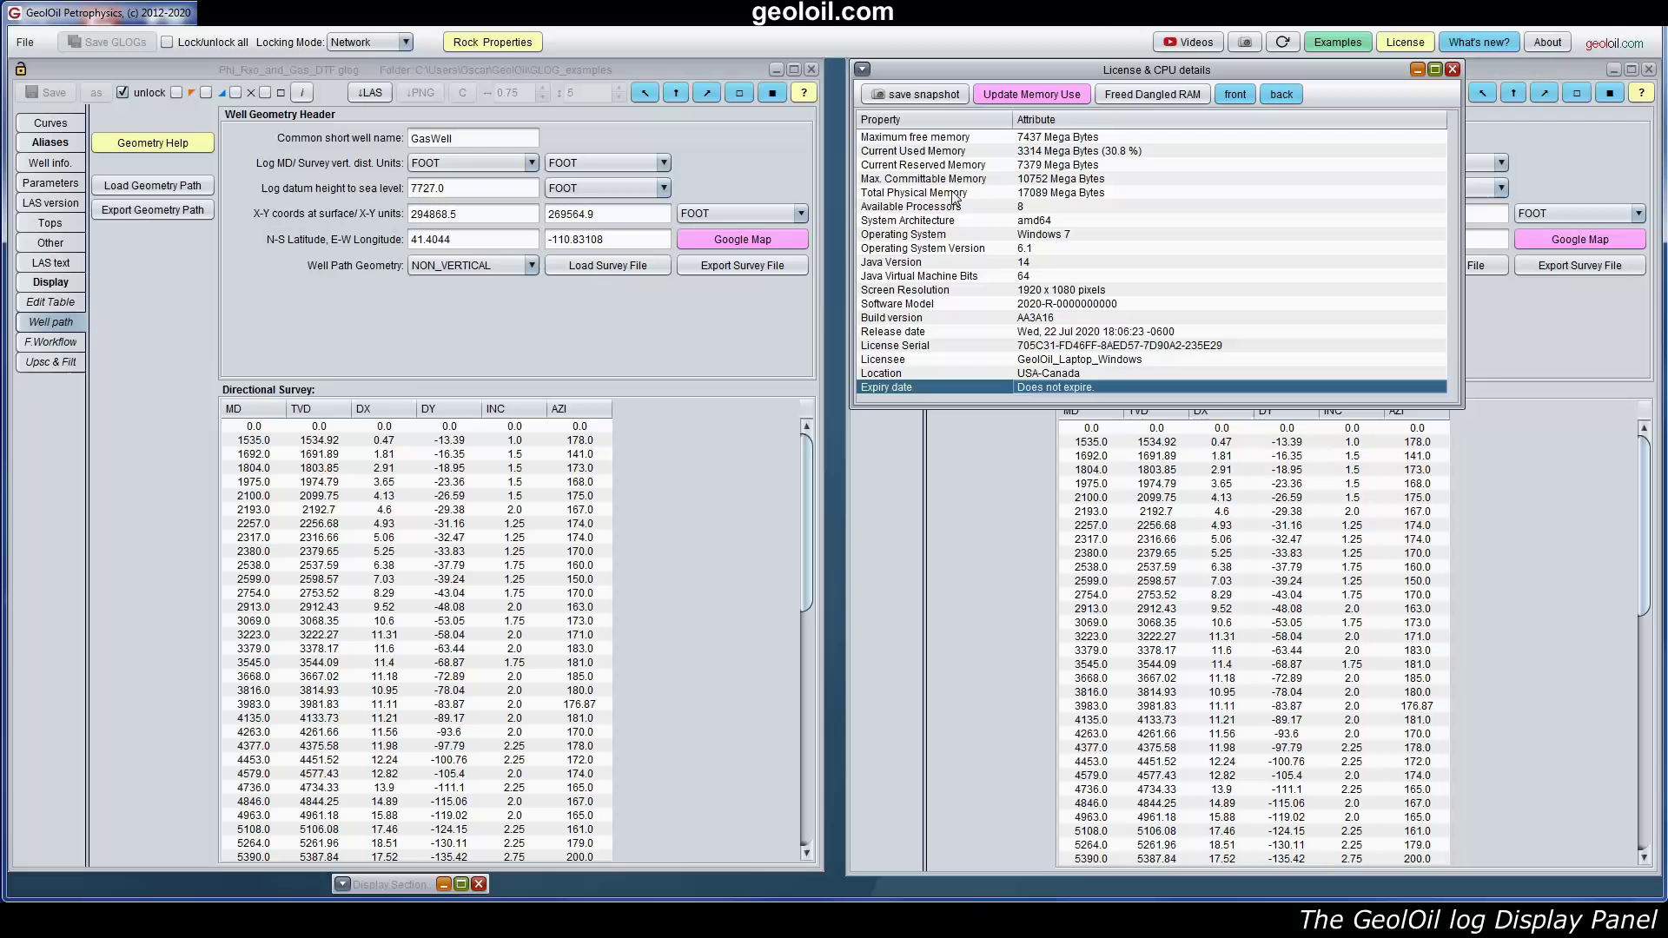
# Step: Check the total physical memory entry, free the dangled RAM and close the license and CPU details
pyautogui.click(1051, 193)
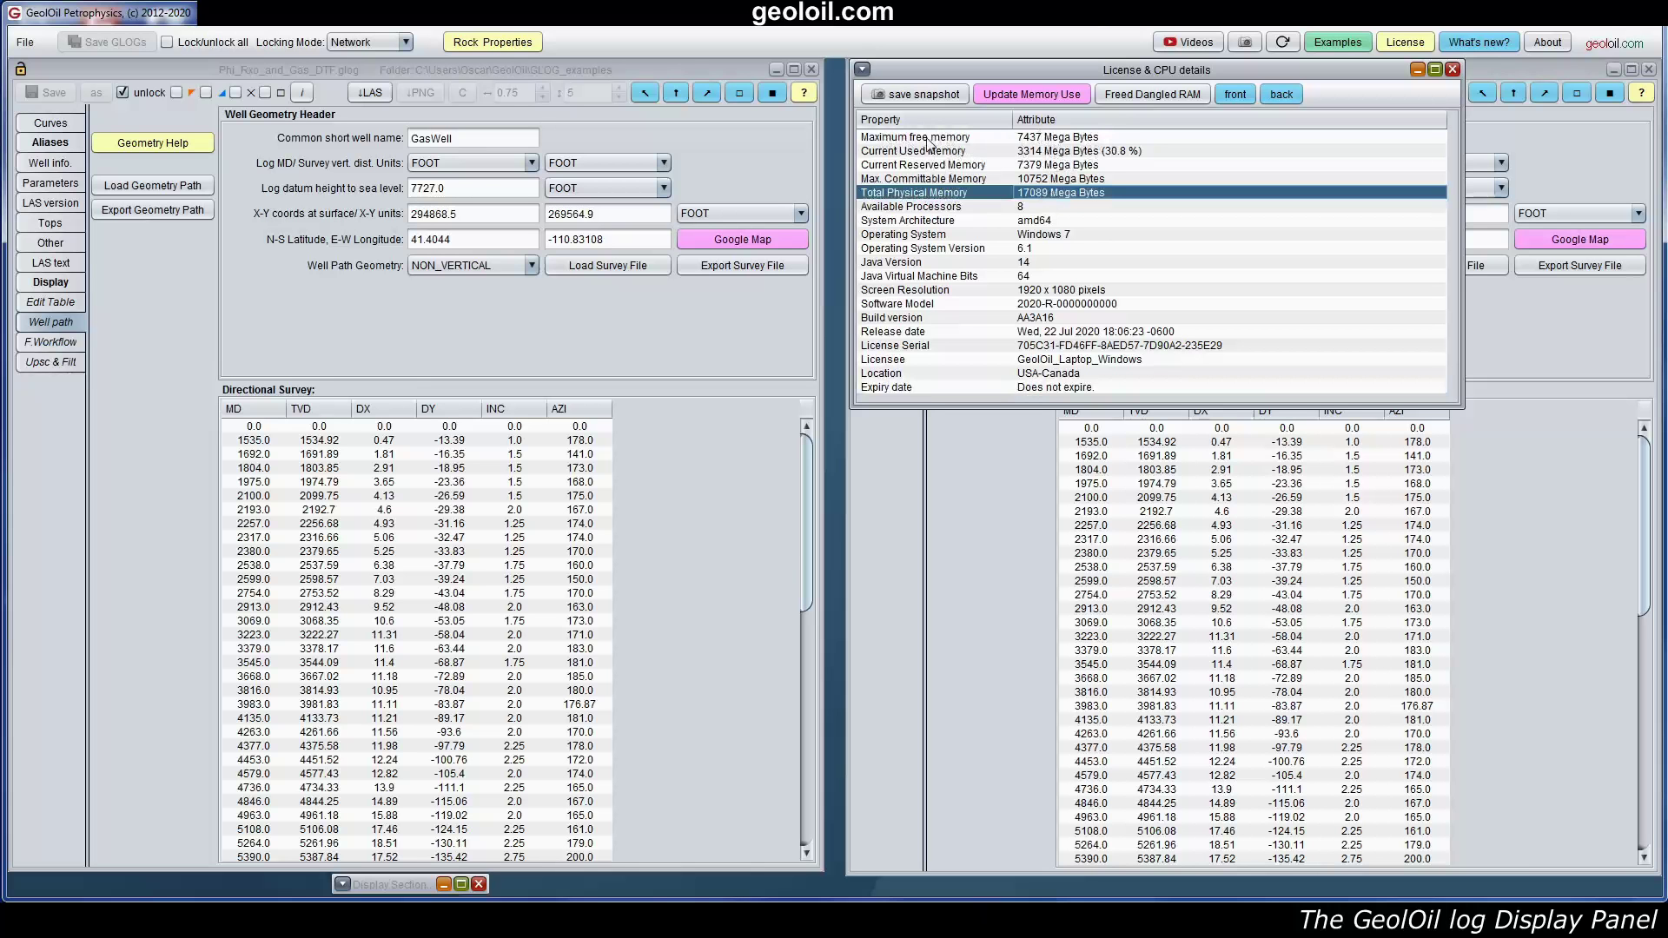
pyautogui.click(1147, 94)
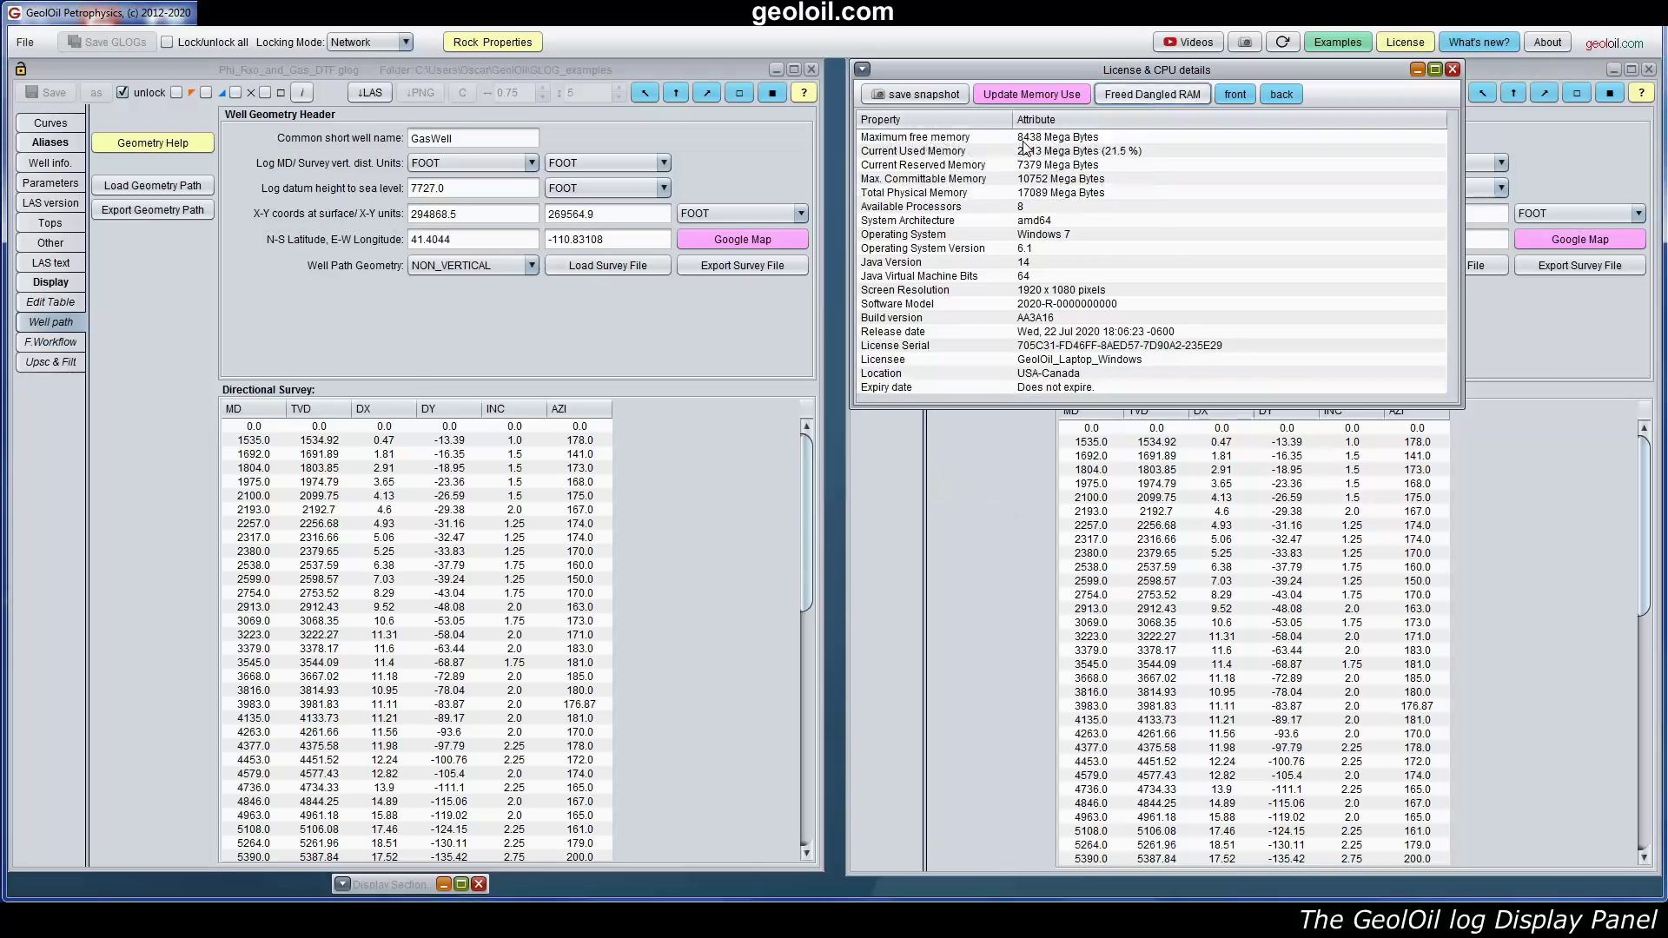
pyautogui.click(1452, 69)
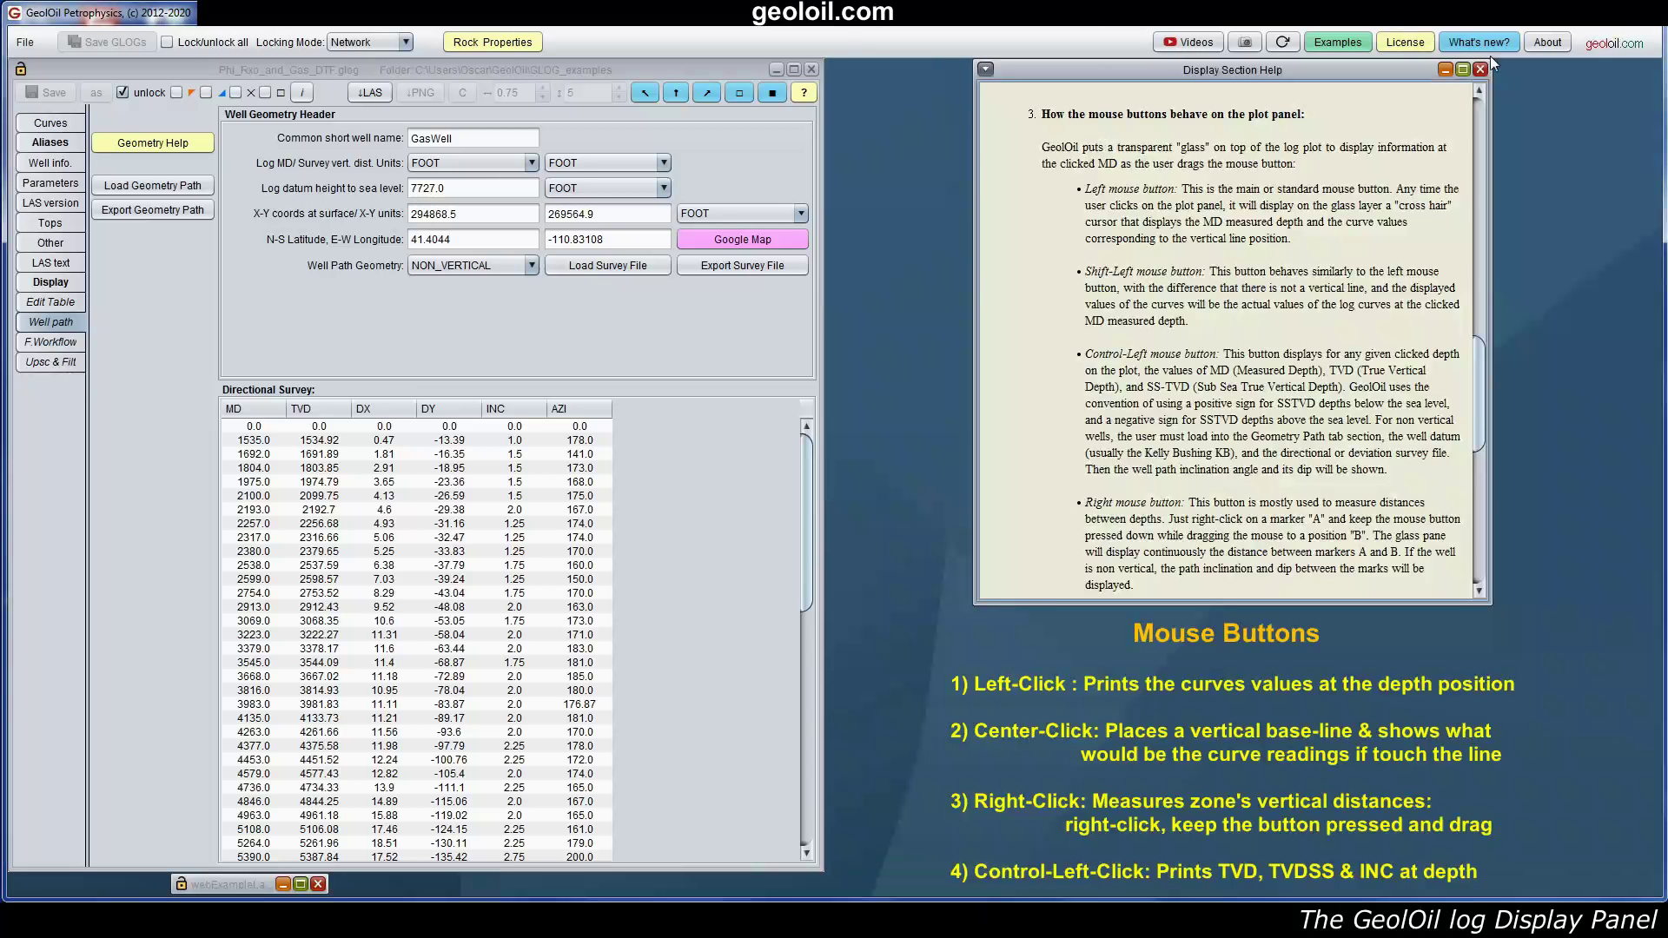
# Step: Show the GasWell log plot and read the left mouse button entry in the Display Section Help
pyautogui.click(50, 281)
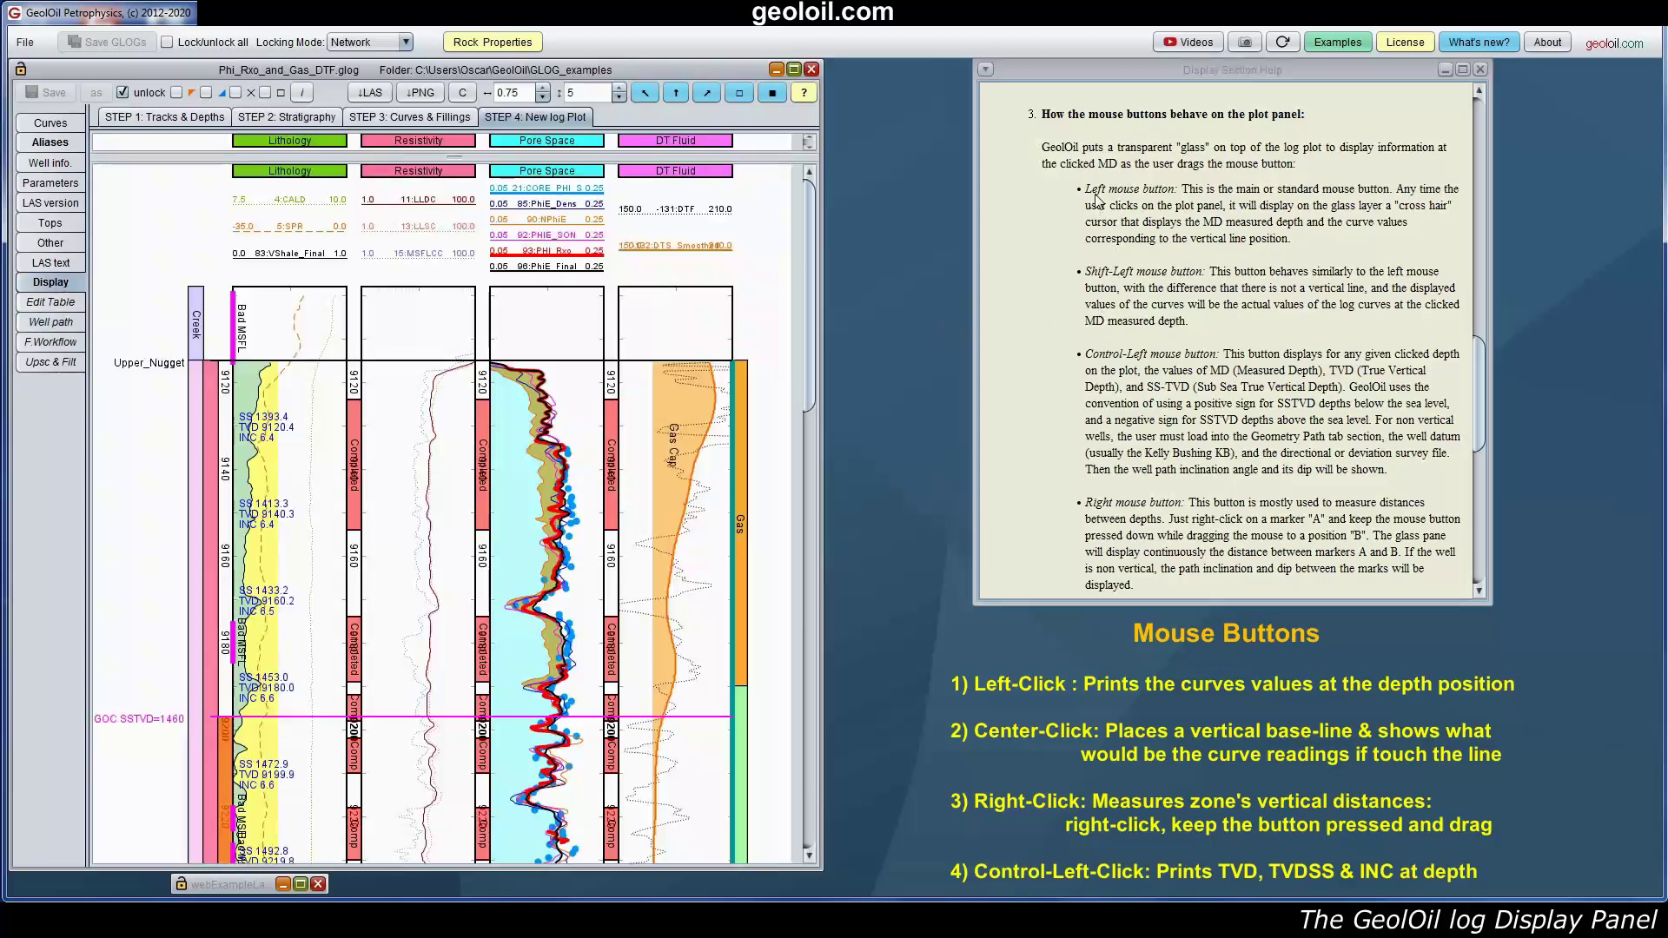
pyautogui.moveTo(1086, 189); pyautogui.dragTo(1177, 196)
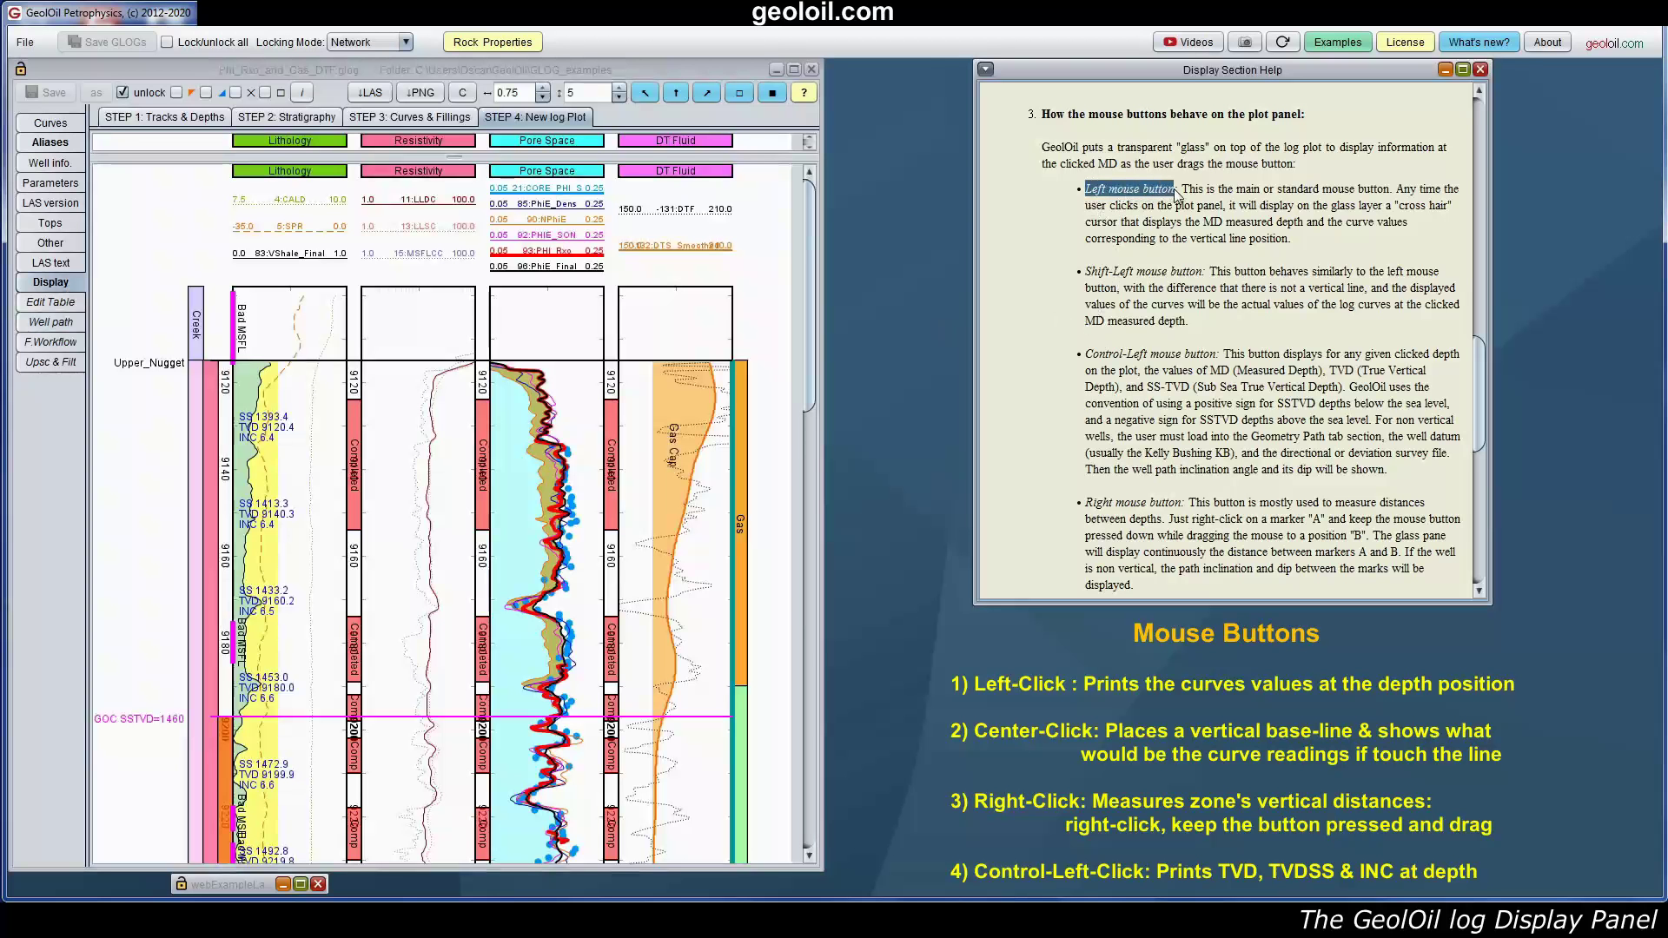
pyautogui.click(1164, 214)
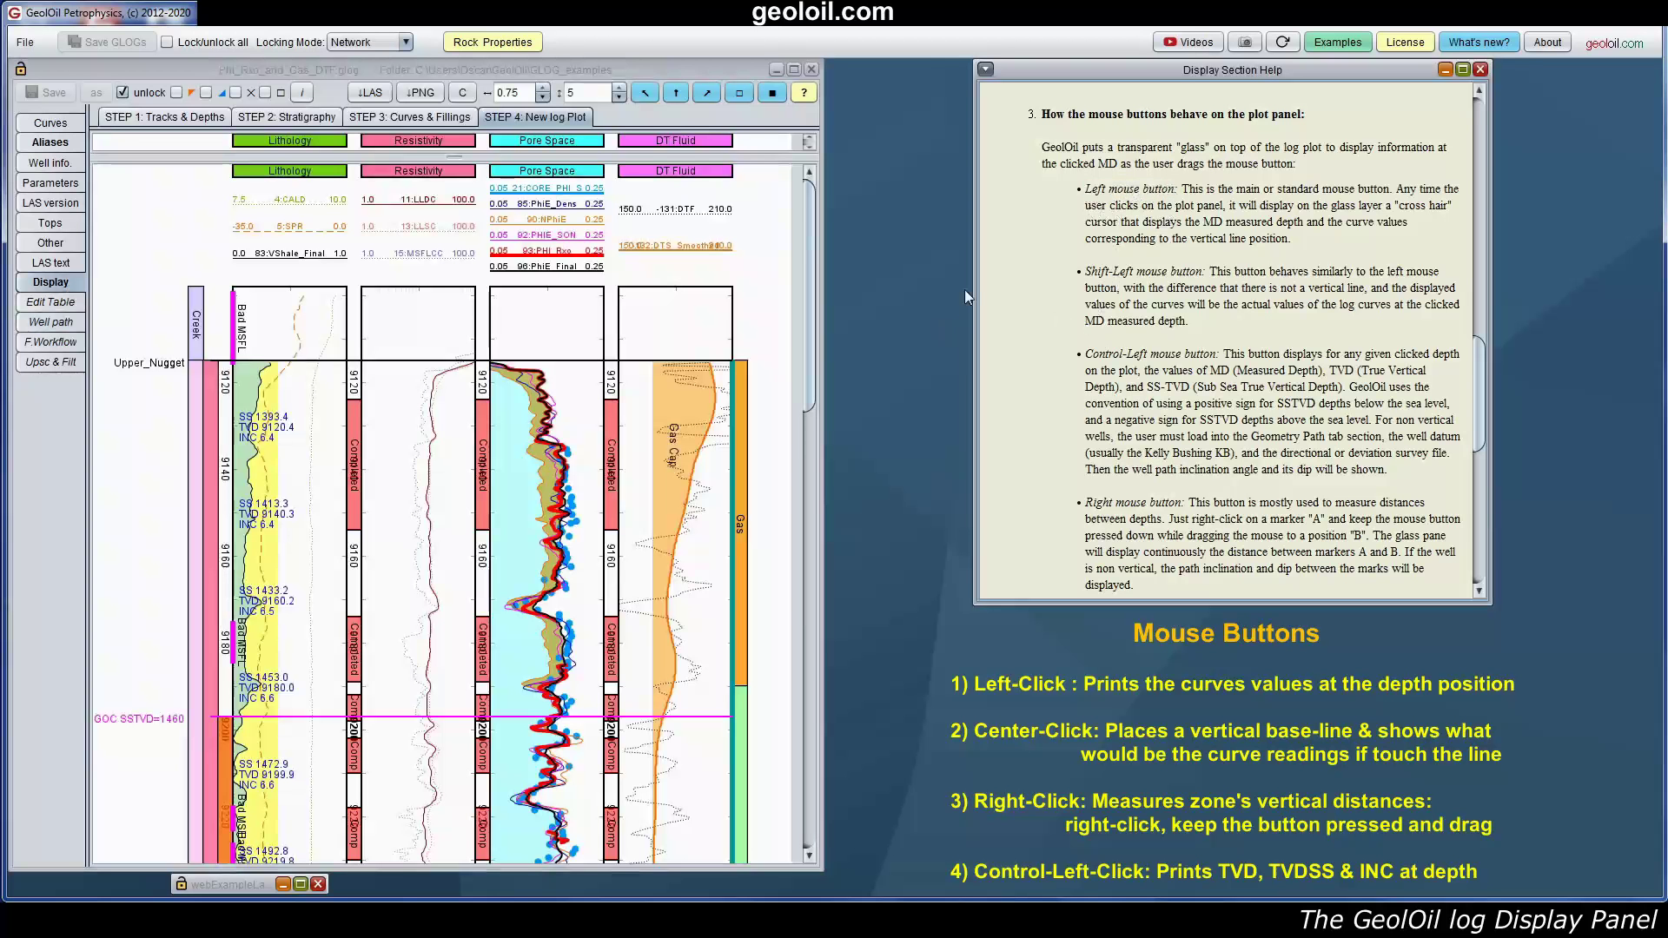
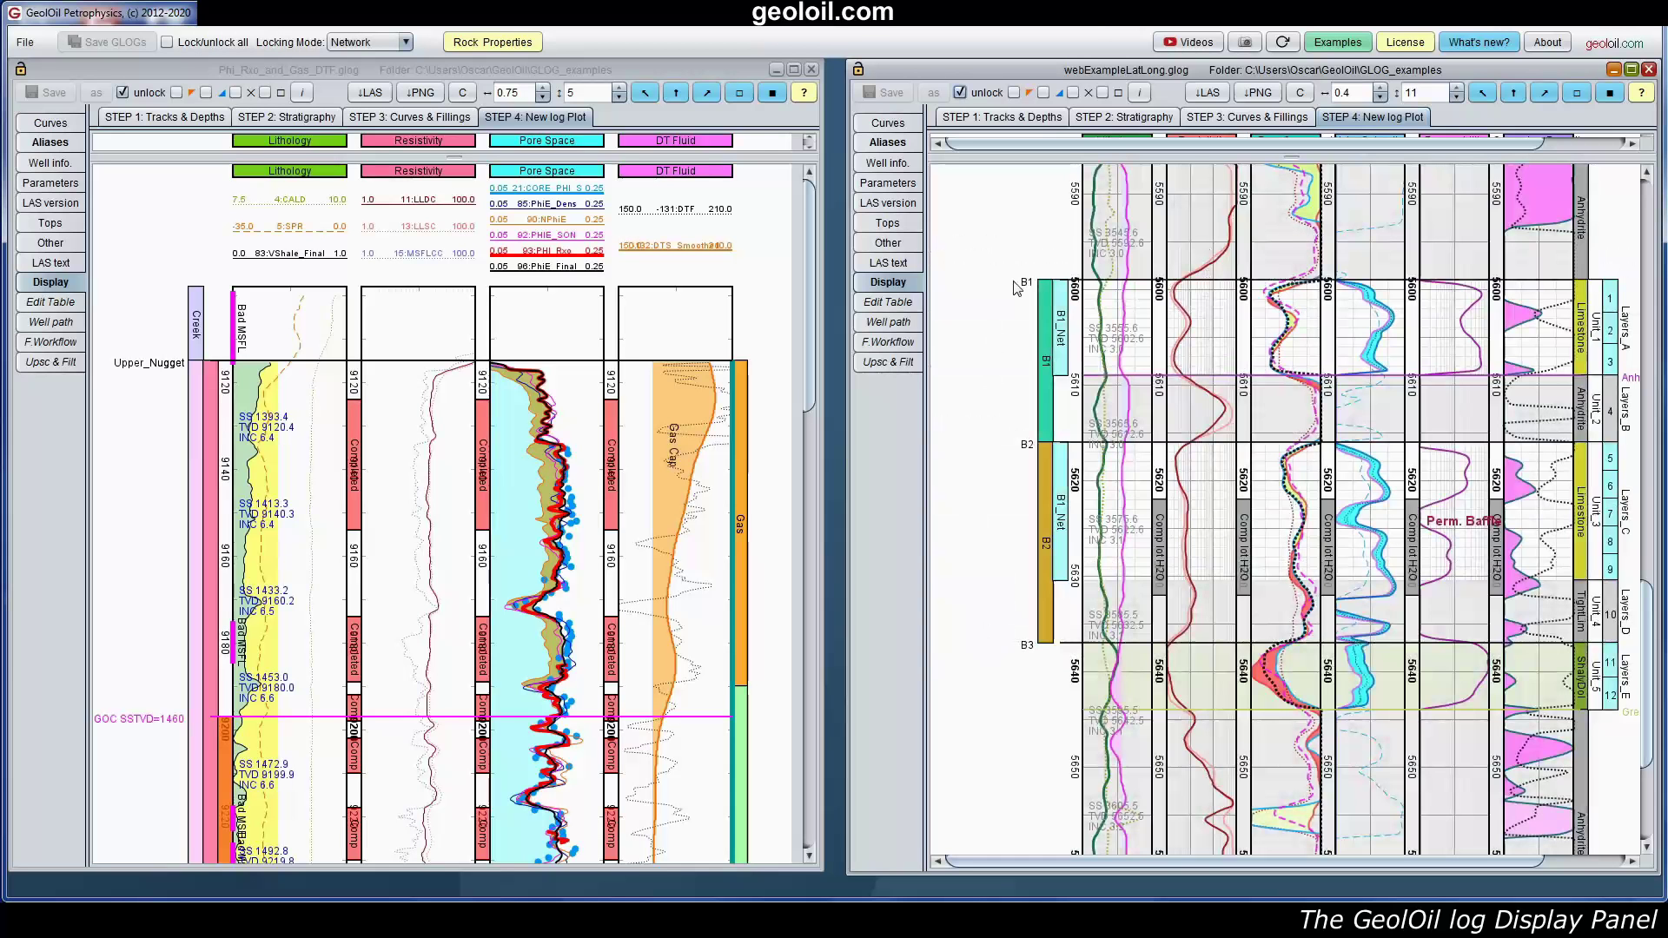
# Step: Measure the vertical distance between the B1 and B3 tops on the webExampleLatLong.glog plot
pyautogui.click(1223, 286)
pyautogui.moveTo(1221, 288); pyautogui.dragTo(1190, 650)
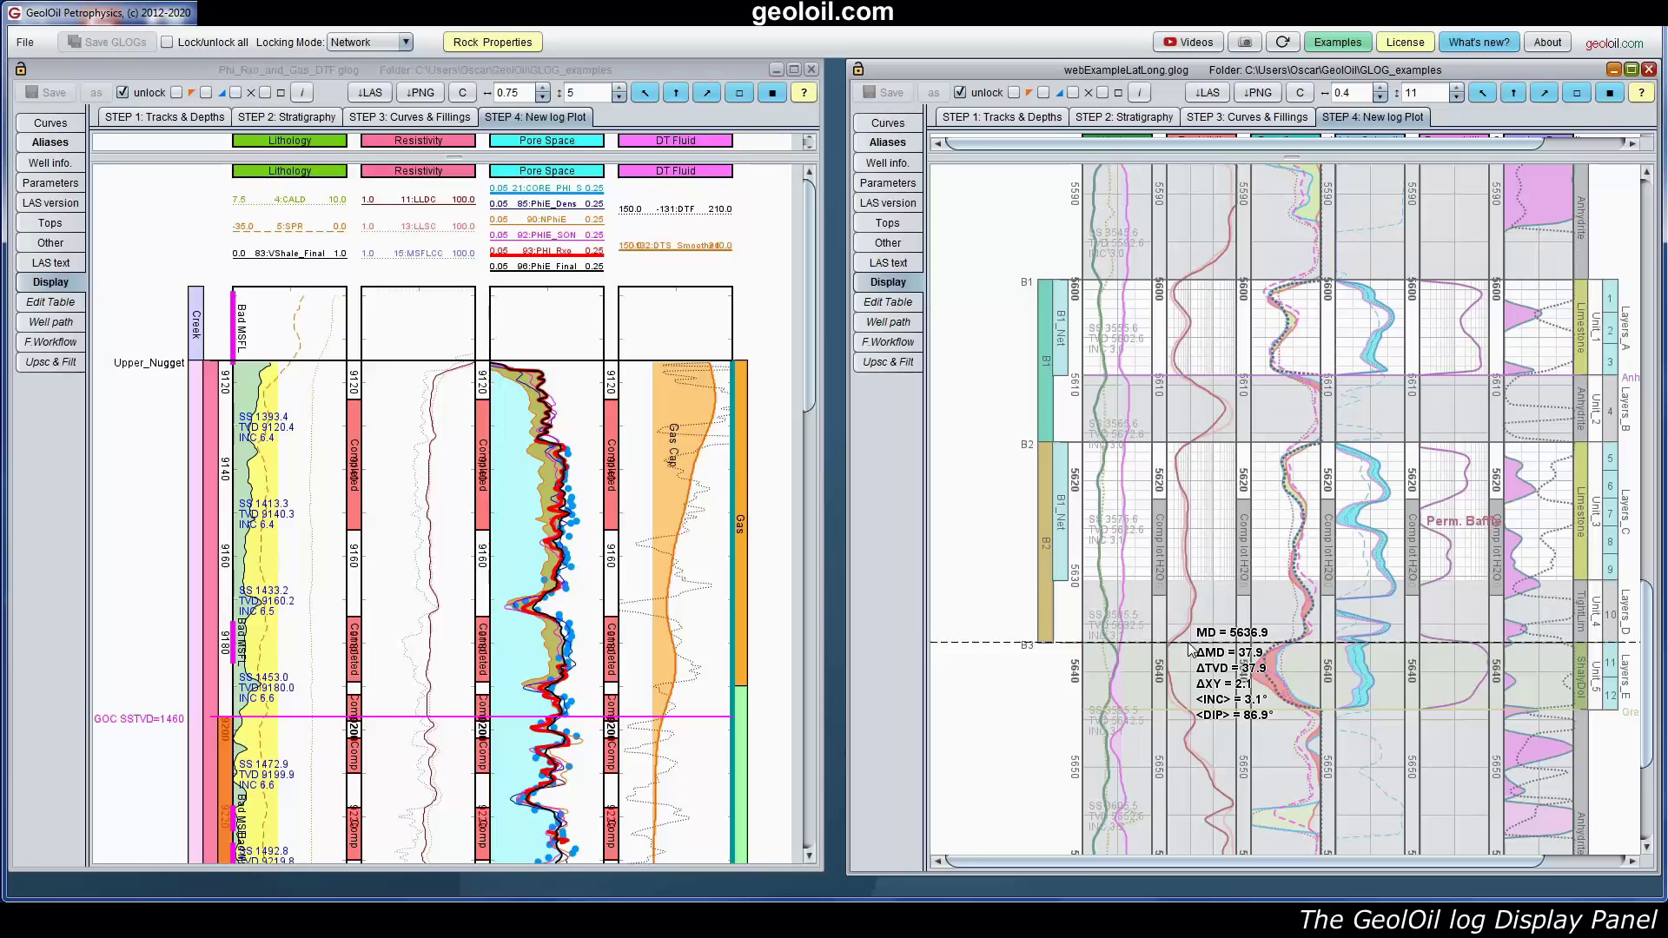
pyautogui.moveTo(1190, 649); pyautogui.dragTo(1192, 647)
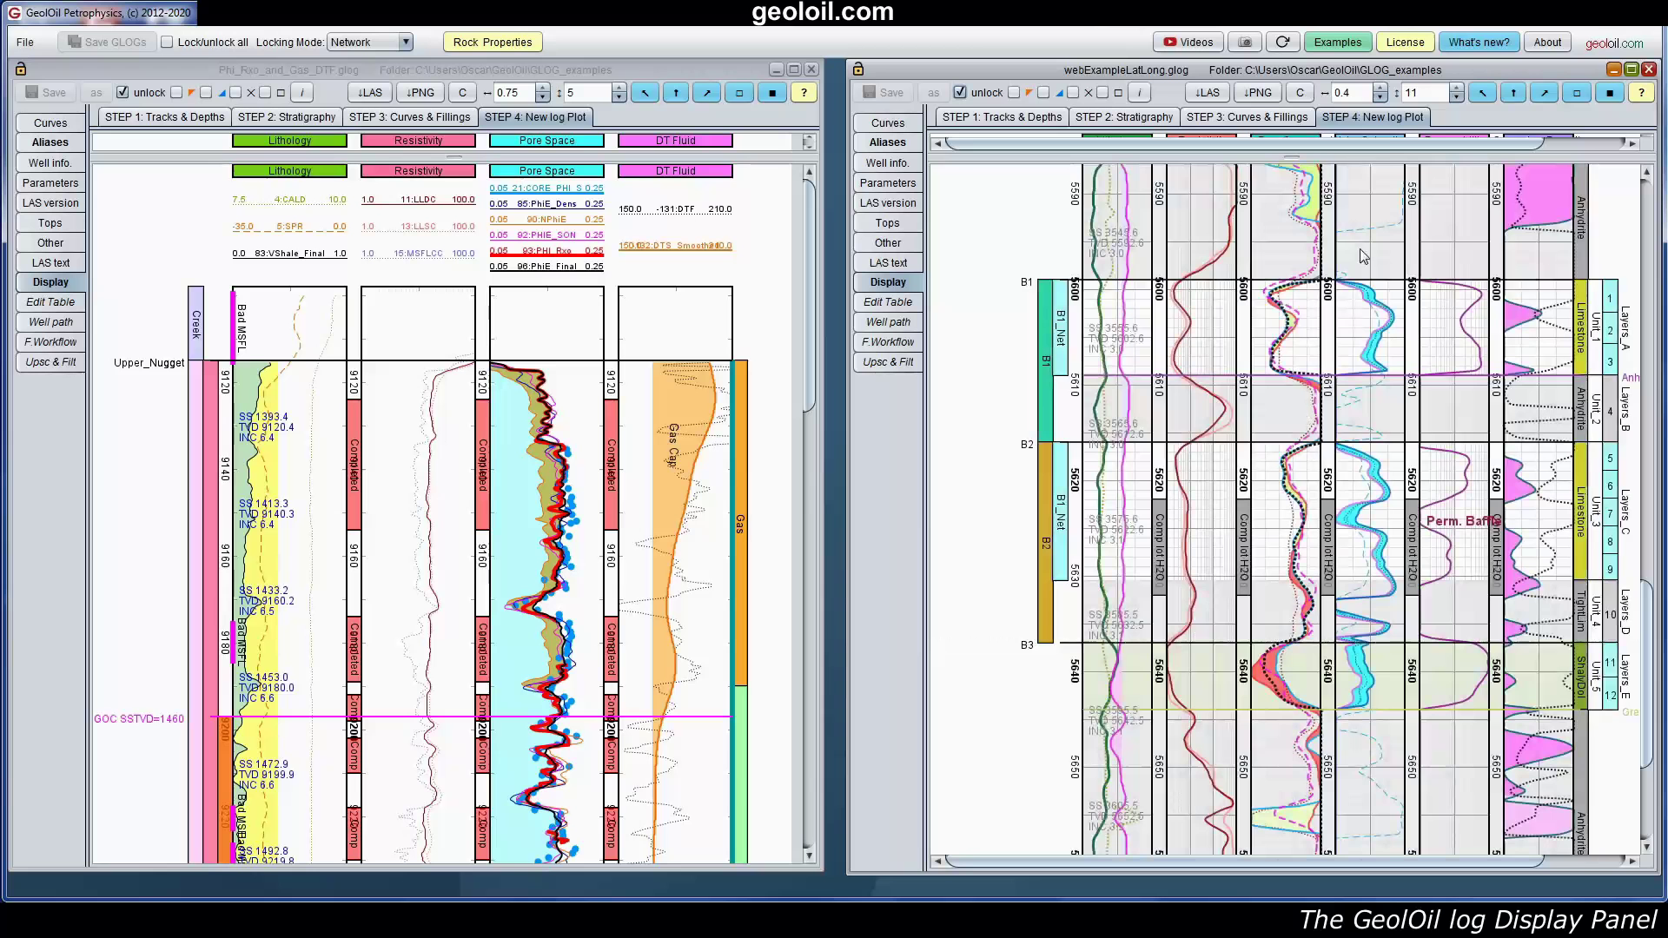
# Step: Reduce the webExampleLatLong.glog plot's horizontal scale to 0.2 and bring it back up to 0.4
pyautogui.click(1380, 96)
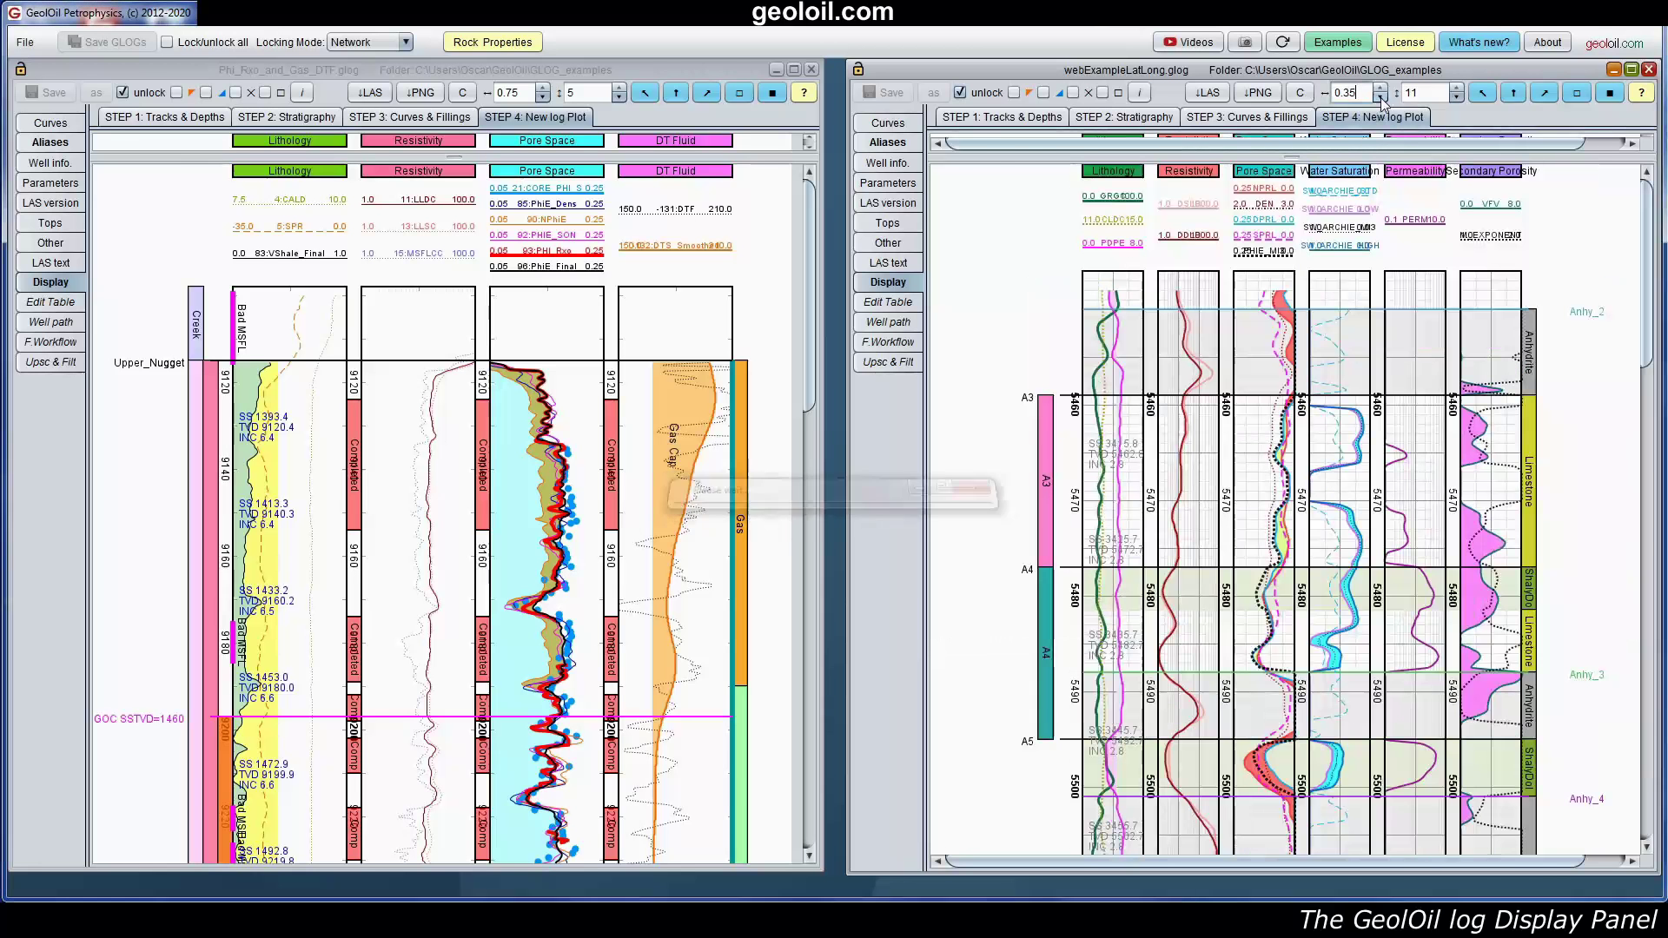
pyautogui.click(1379, 98)
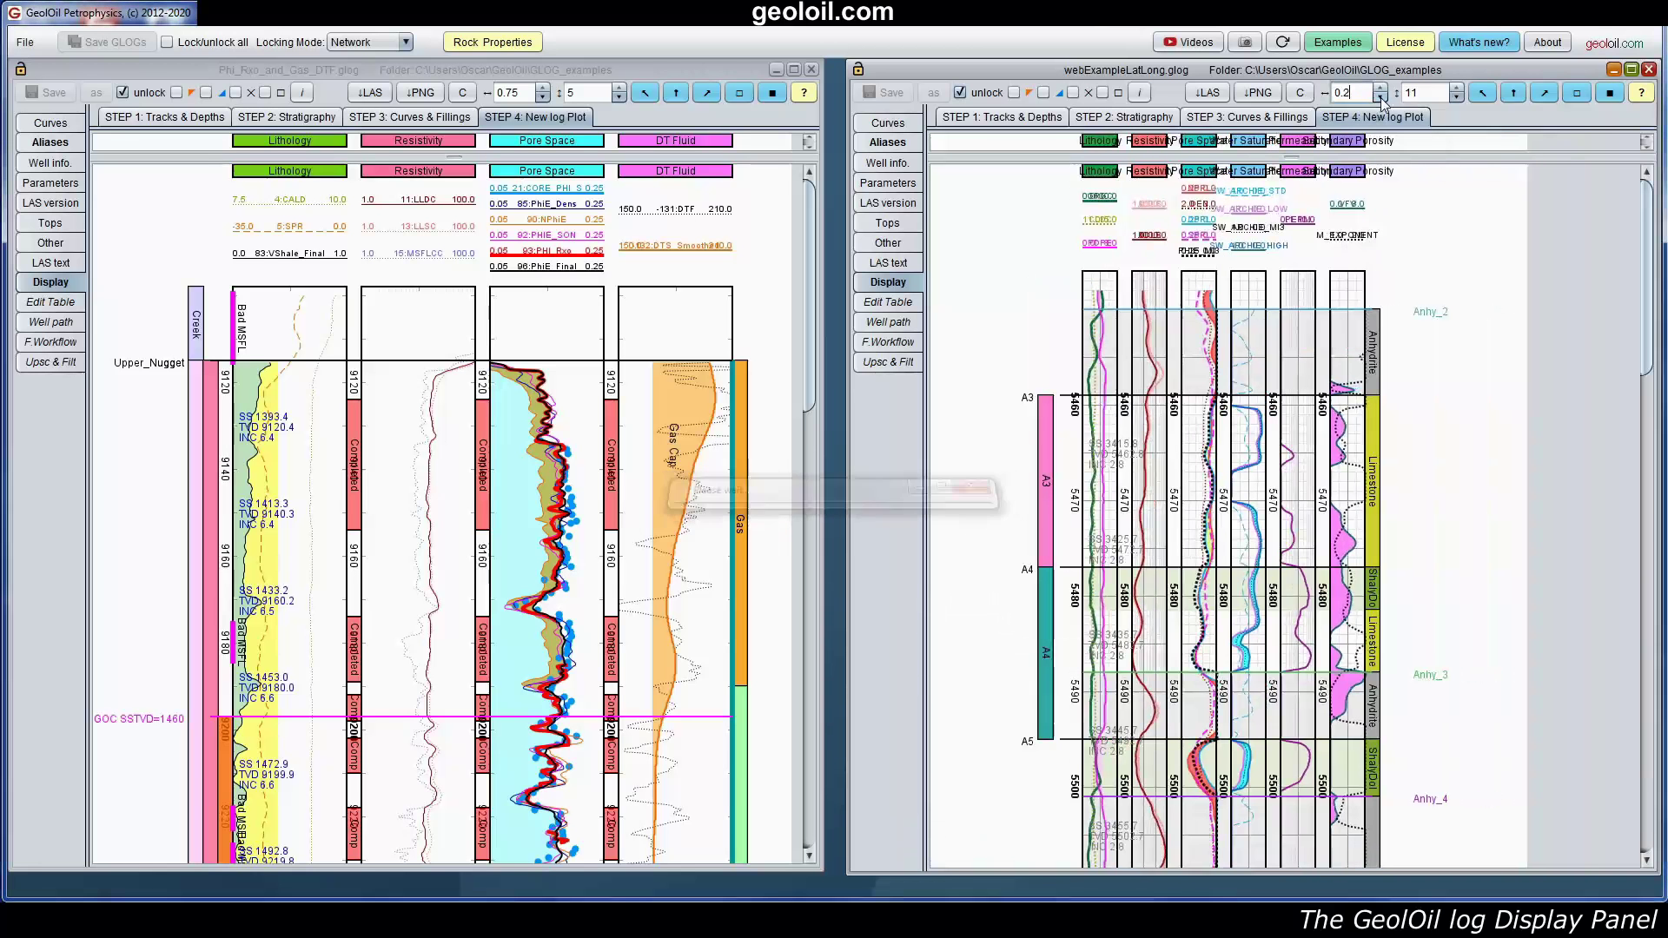
pyautogui.click(1380, 88)
pyautogui.click(1381, 88)
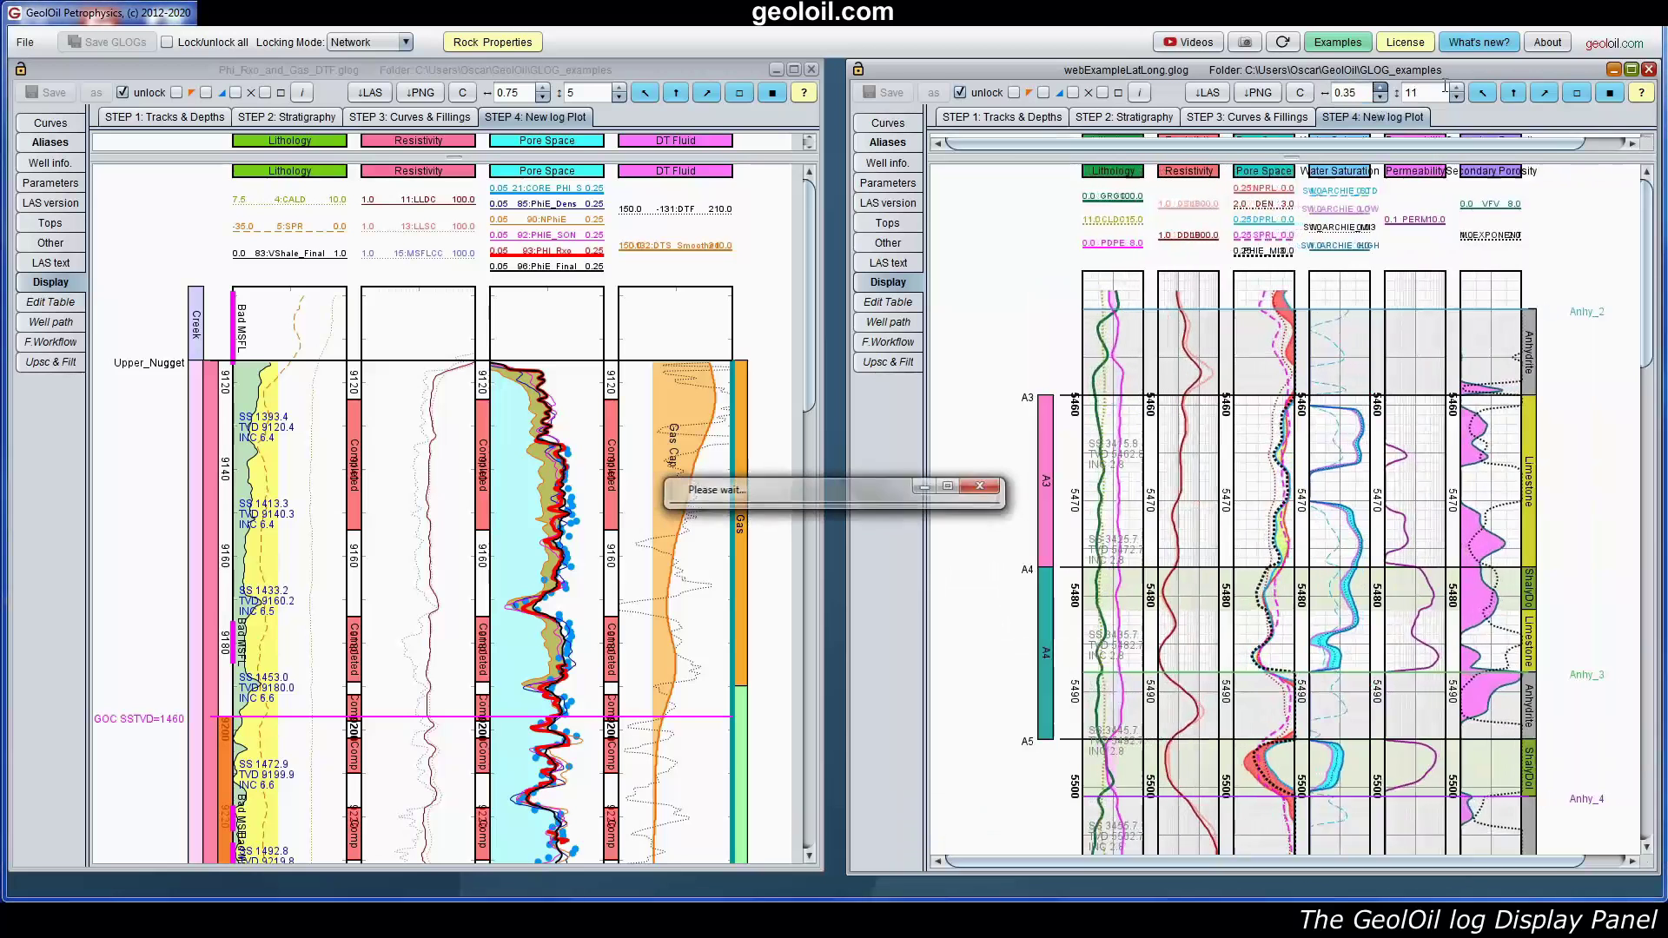
# Step: Lower the webExampleLatLong.glog plot's vertical scale to 9
pyautogui.click(1456, 99)
pyautogui.click(1457, 99)
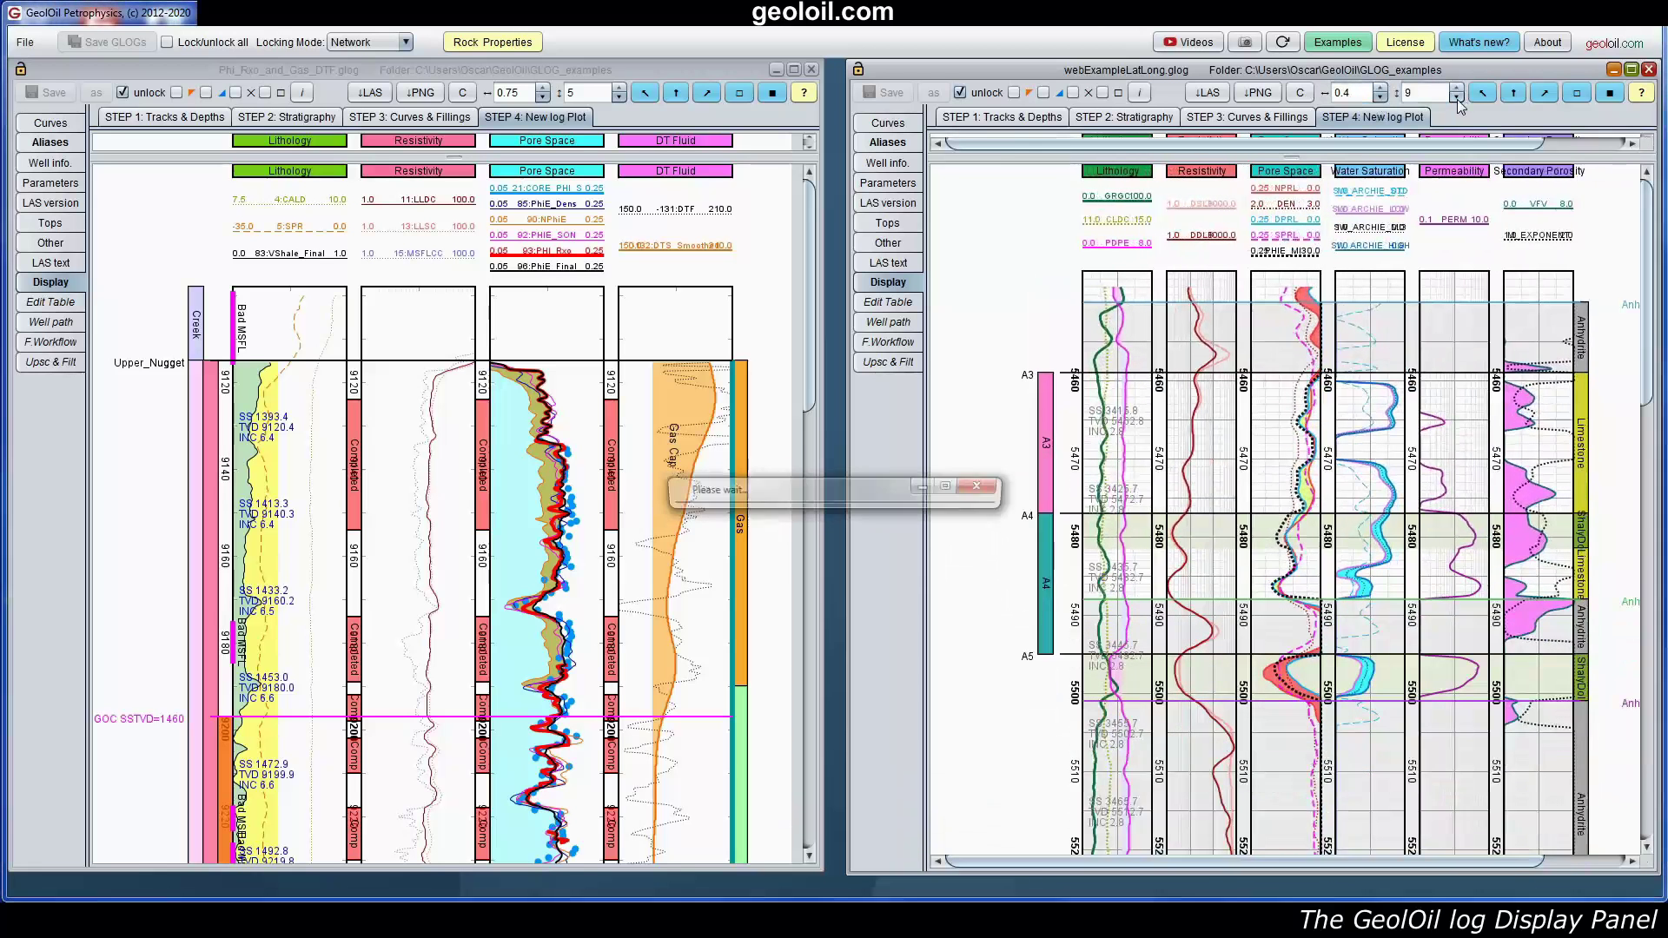
# Step: Lower the webExampleLatLong.glog plot's vertical scale to 1.8 and inspect the interval from the A3 top to the B3 top
pyautogui.click(1457, 99)
pyautogui.click(1457, 99)
pyautogui.click(1457, 99)
pyautogui.click(1457, 99)
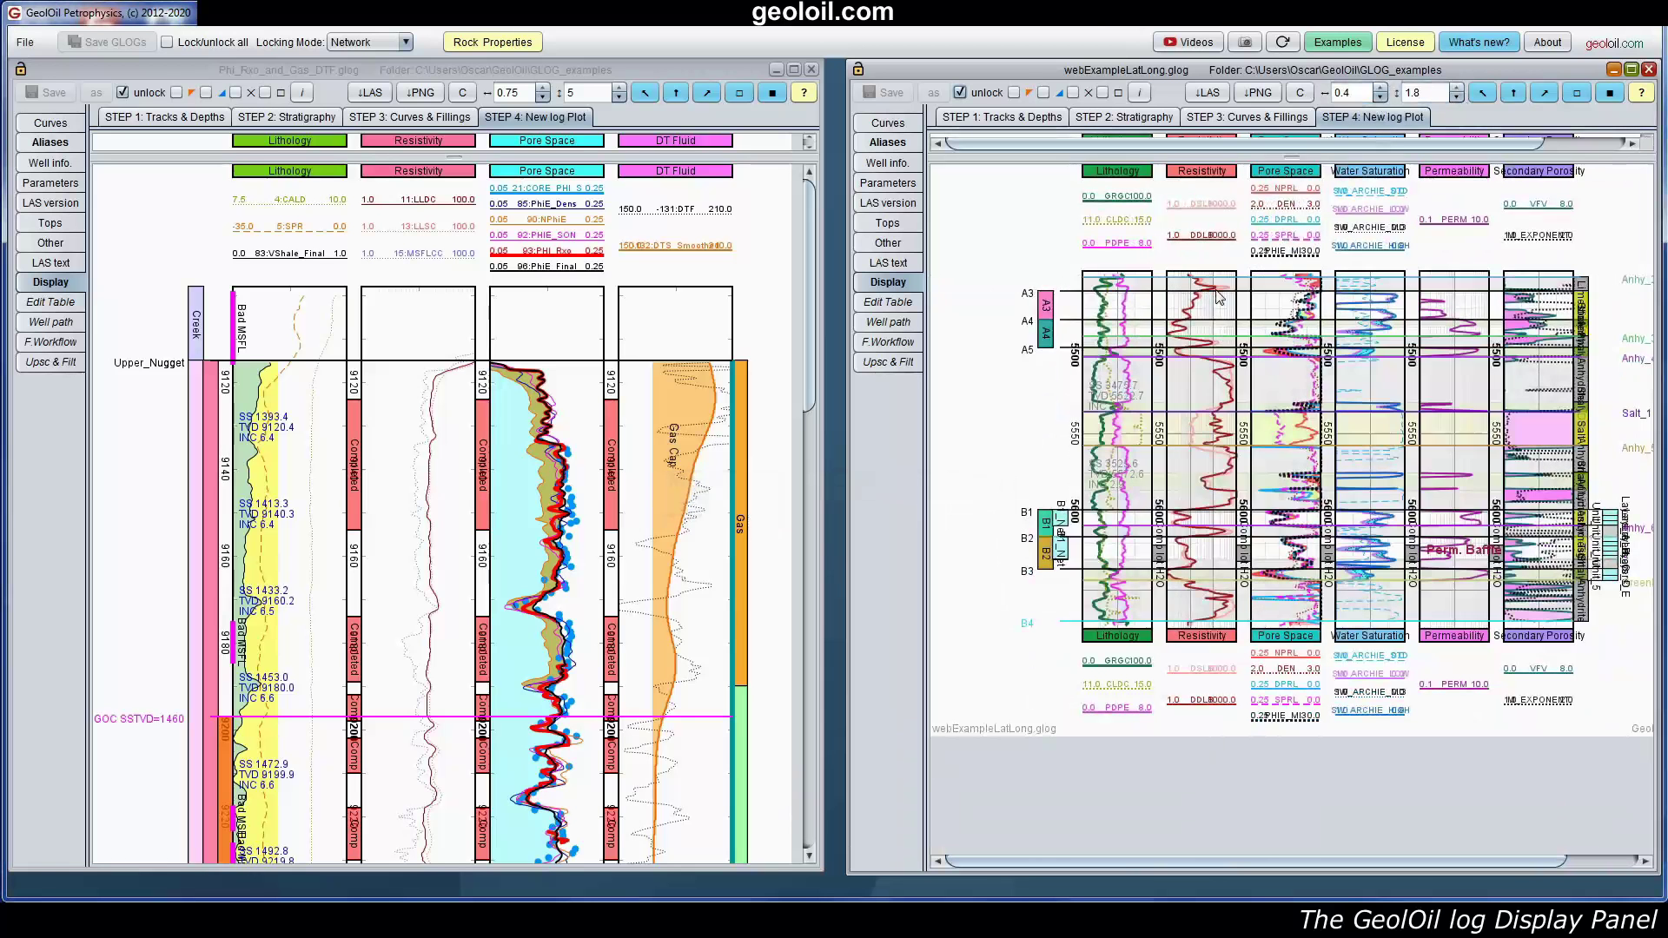
pyautogui.moveTo(1219, 298); pyautogui.dragTo(1209, 575)
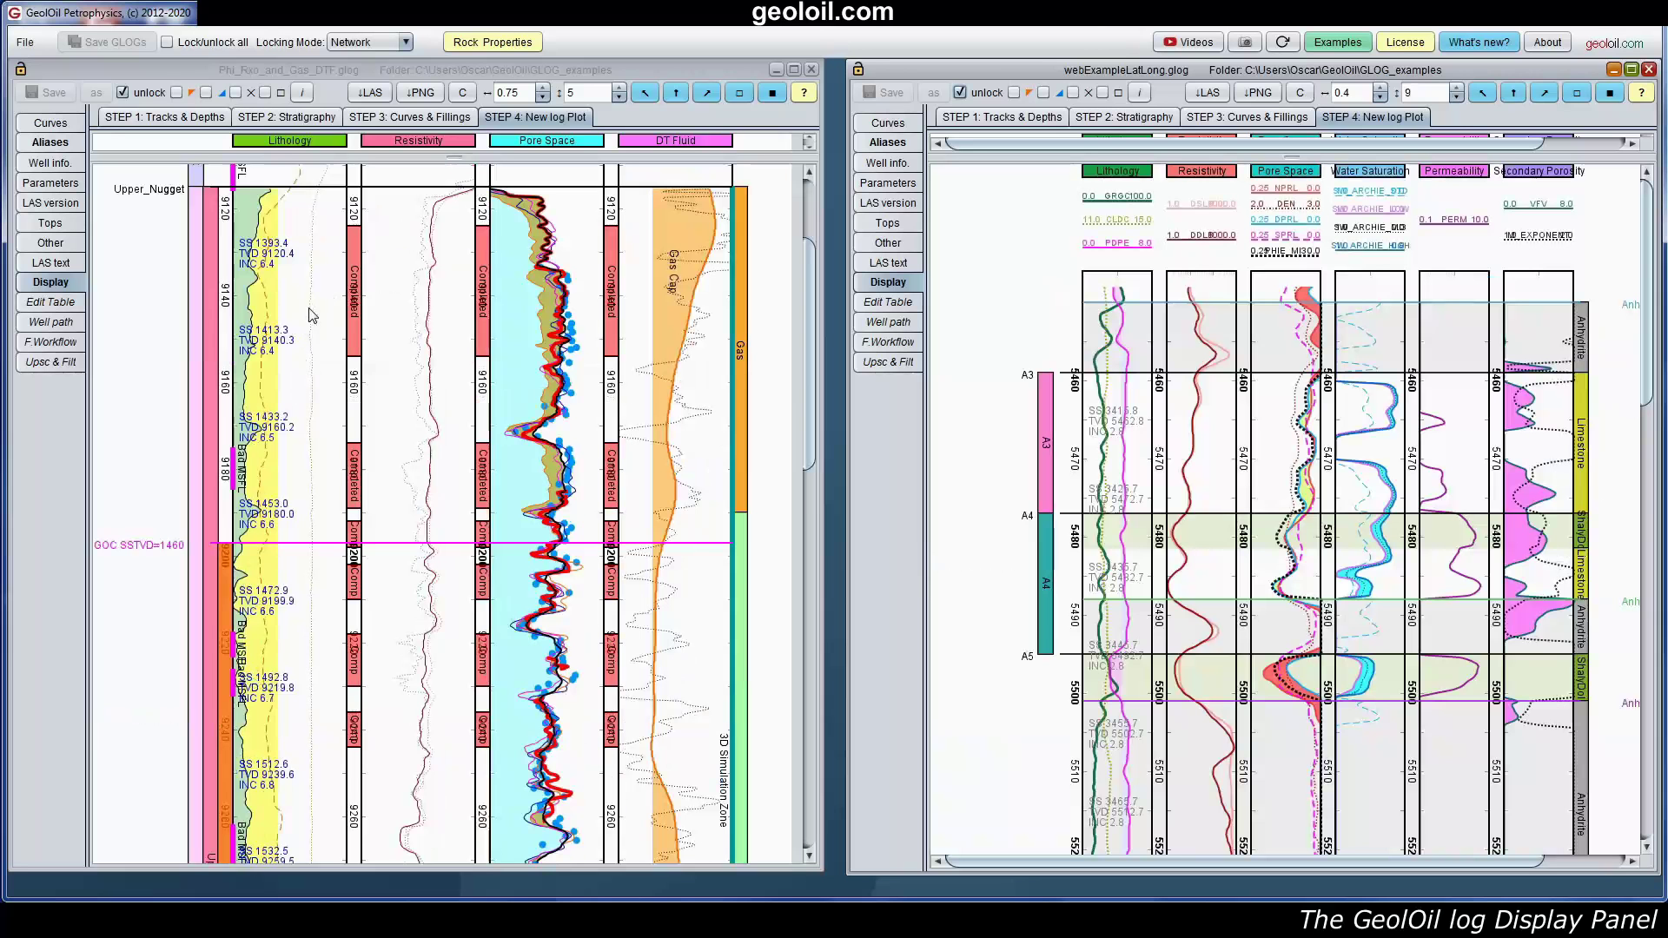
# Step: Read the MD, TVD, SS-TVD, inclination and dip at about MD 9150 on the Phi_Rxo_and_Gas_DTF.glog plot
pyautogui.click(313, 338)
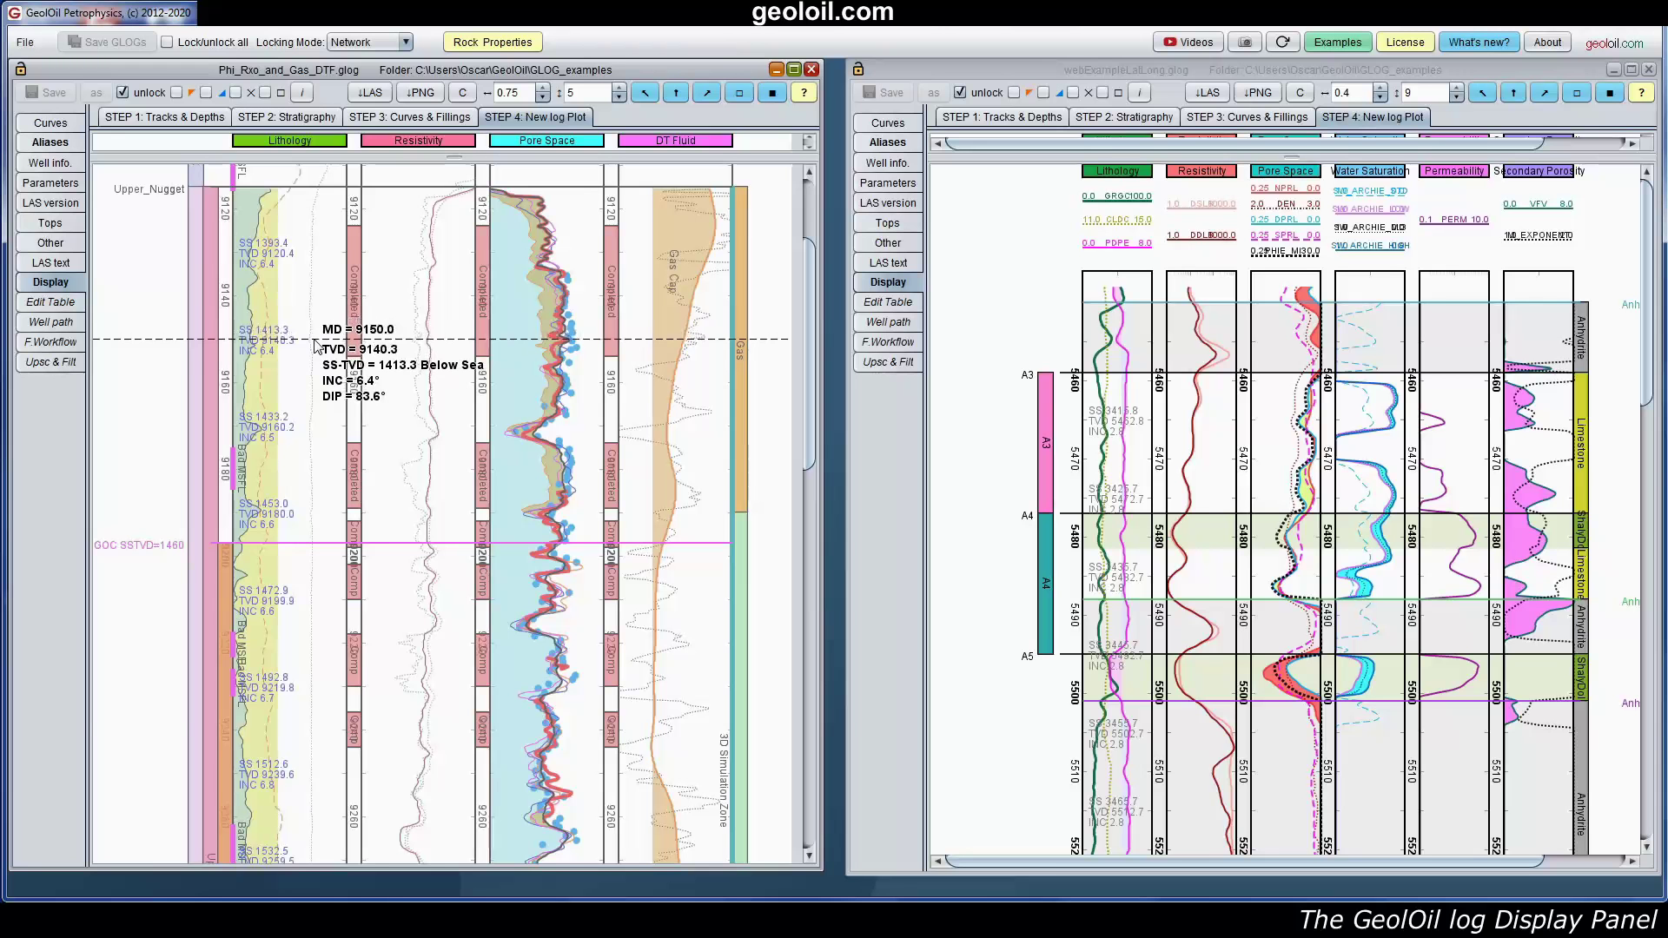
pyautogui.scroll(3, 317, 346)
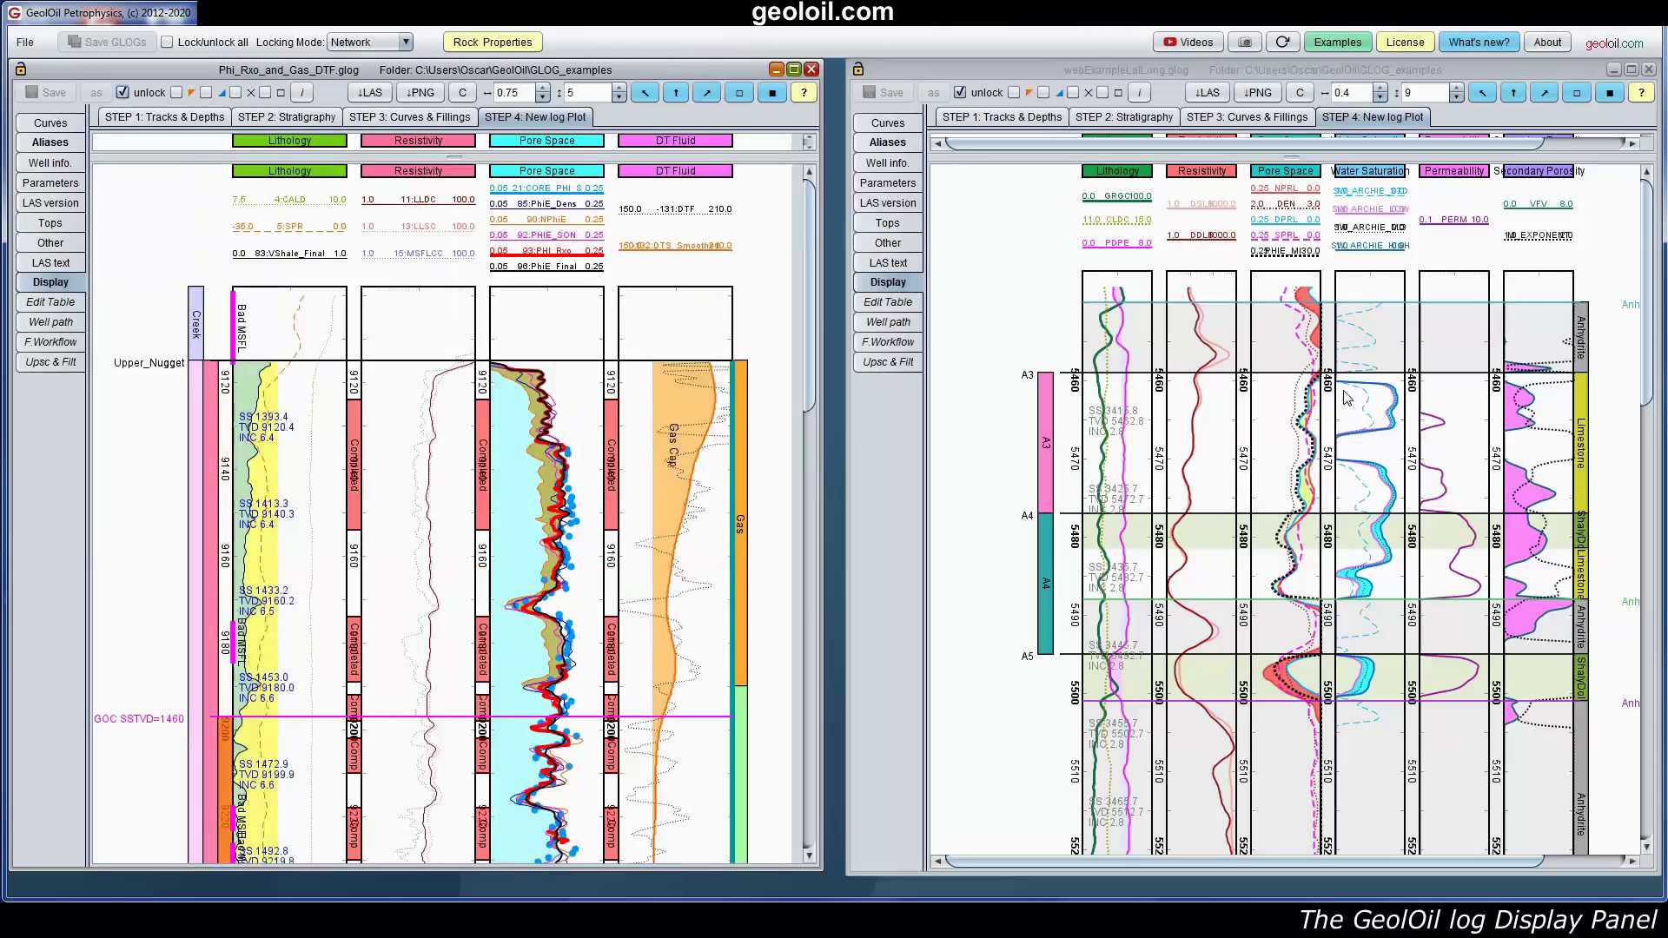
# Step: Minimize the webExampleLatLong.glog window and show the whole help section on putting marks with the mouse, making the help window taller
pyautogui.click(1612, 69)
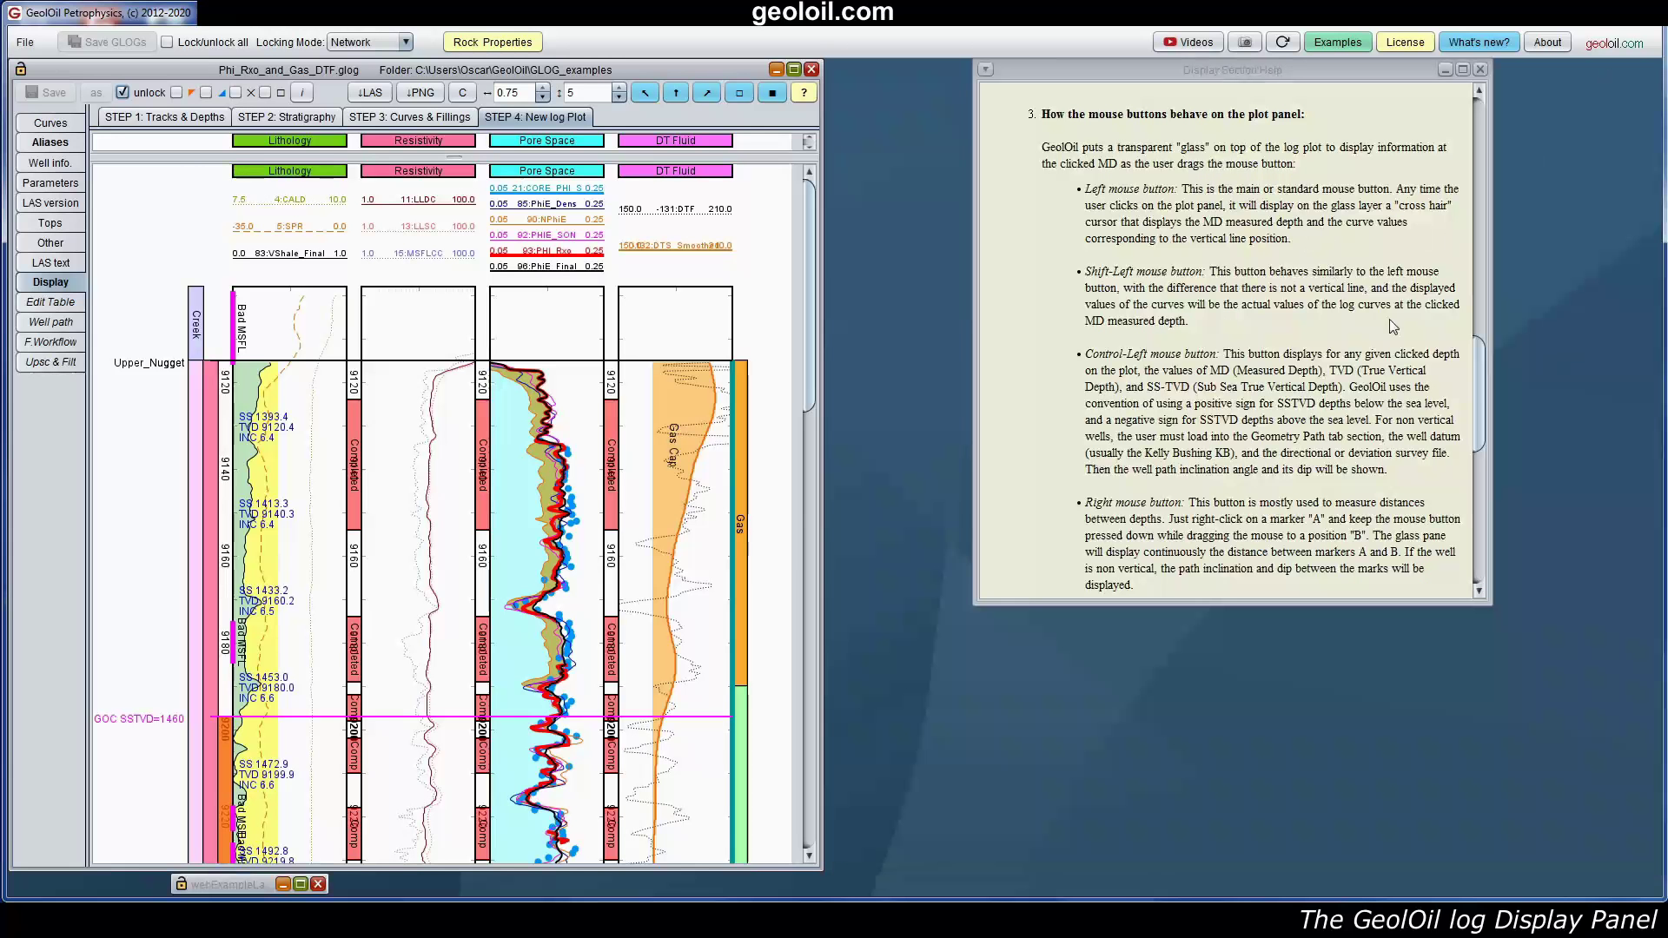
pyautogui.moveTo(1479, 389); pyautogui.dragTo(1480, 508)
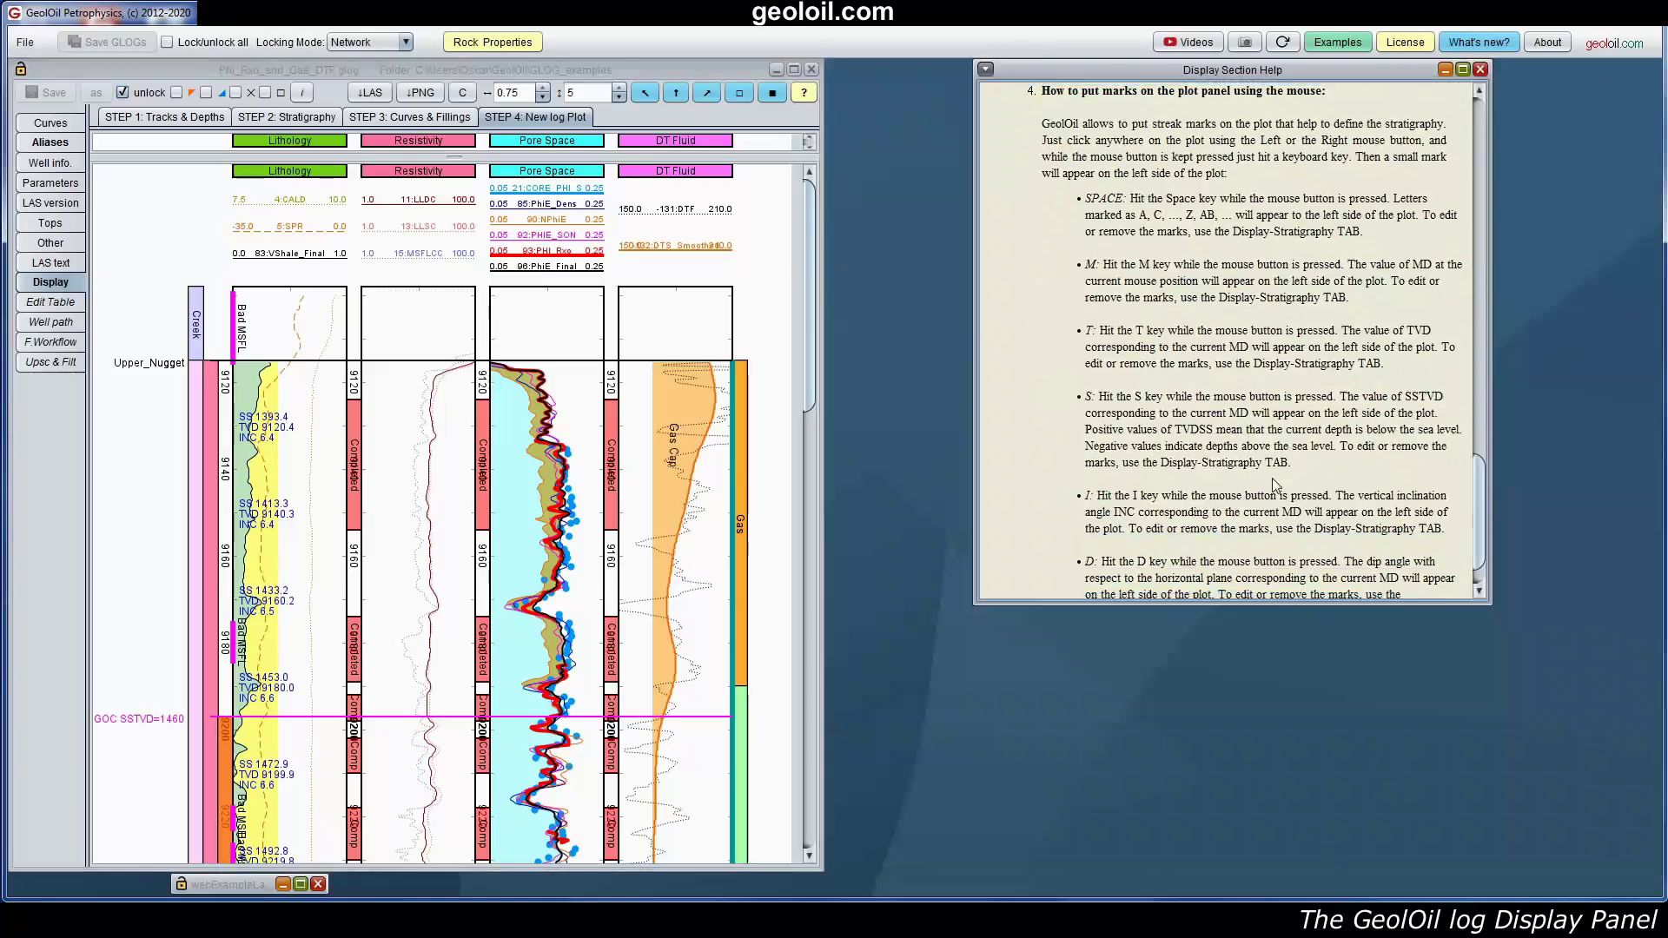
pyautogui.moveTo(1303, 603); pyautogui.dragTo(1298, 682)
pyautogui.moveTo(1478, 584); pyautogui.dragTo(1422, 666)
# Step: Place an MD mark at about MD 9140 and a TVD mark at about MD 9204.4 on the Phi_Rxo_and_Gas_DTF.glog plot
pyautogui.click(267, 389)
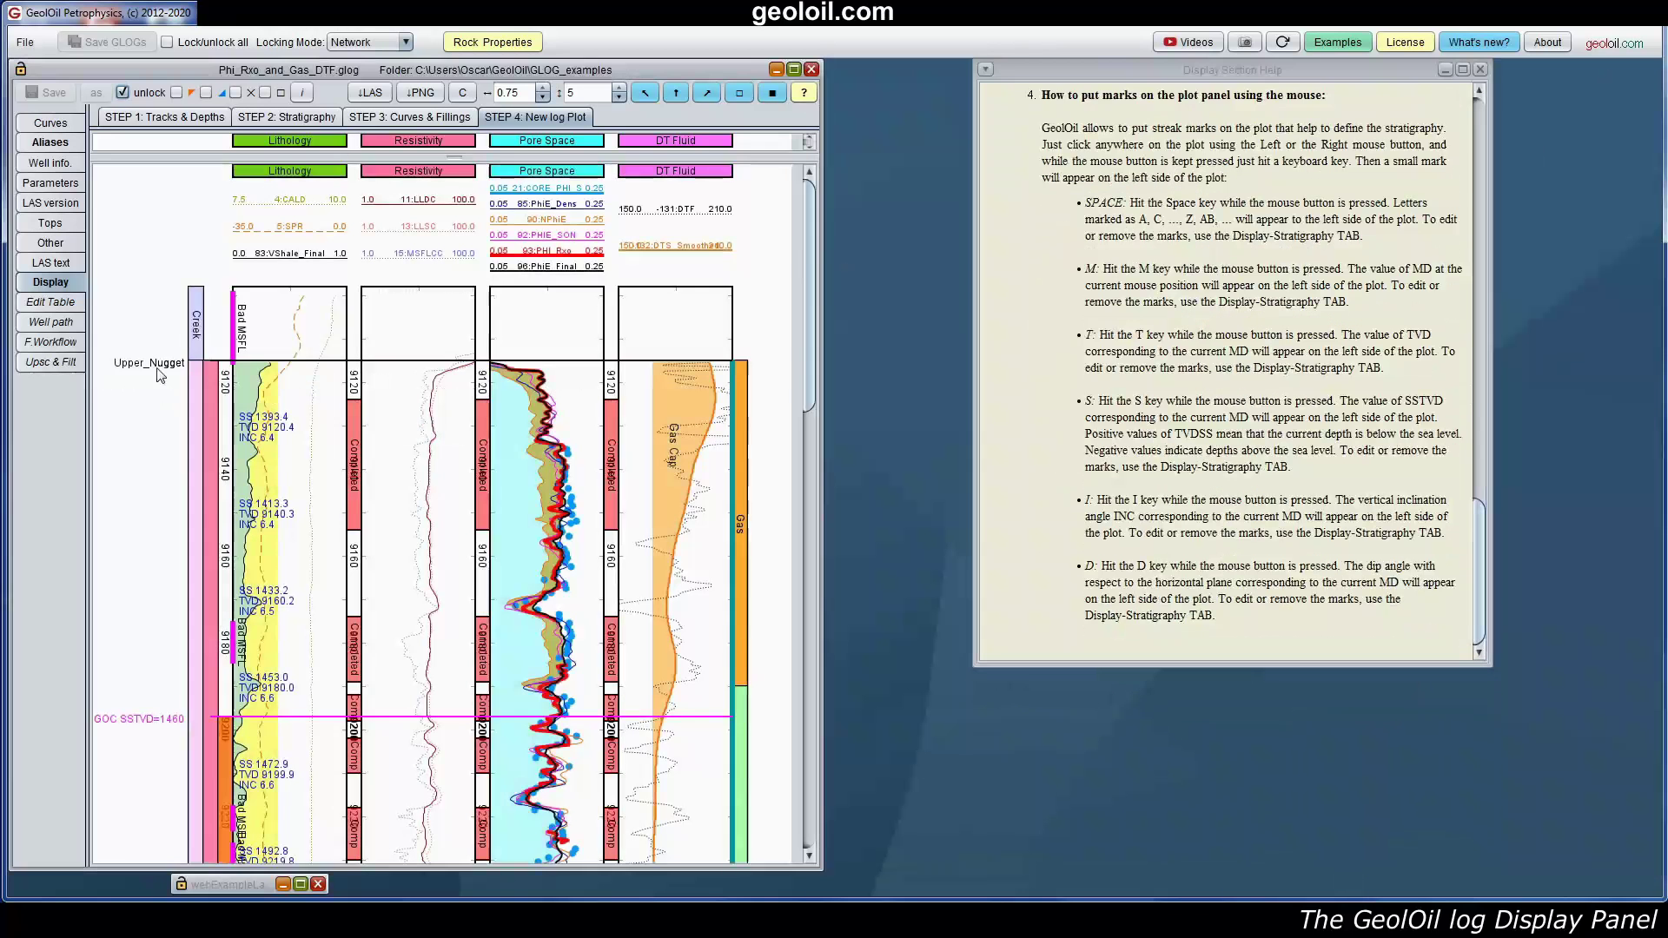
pyautogui.moveTo(159, 375); pyautogui.dragTo(165, 473)
pyautogui.press('m')
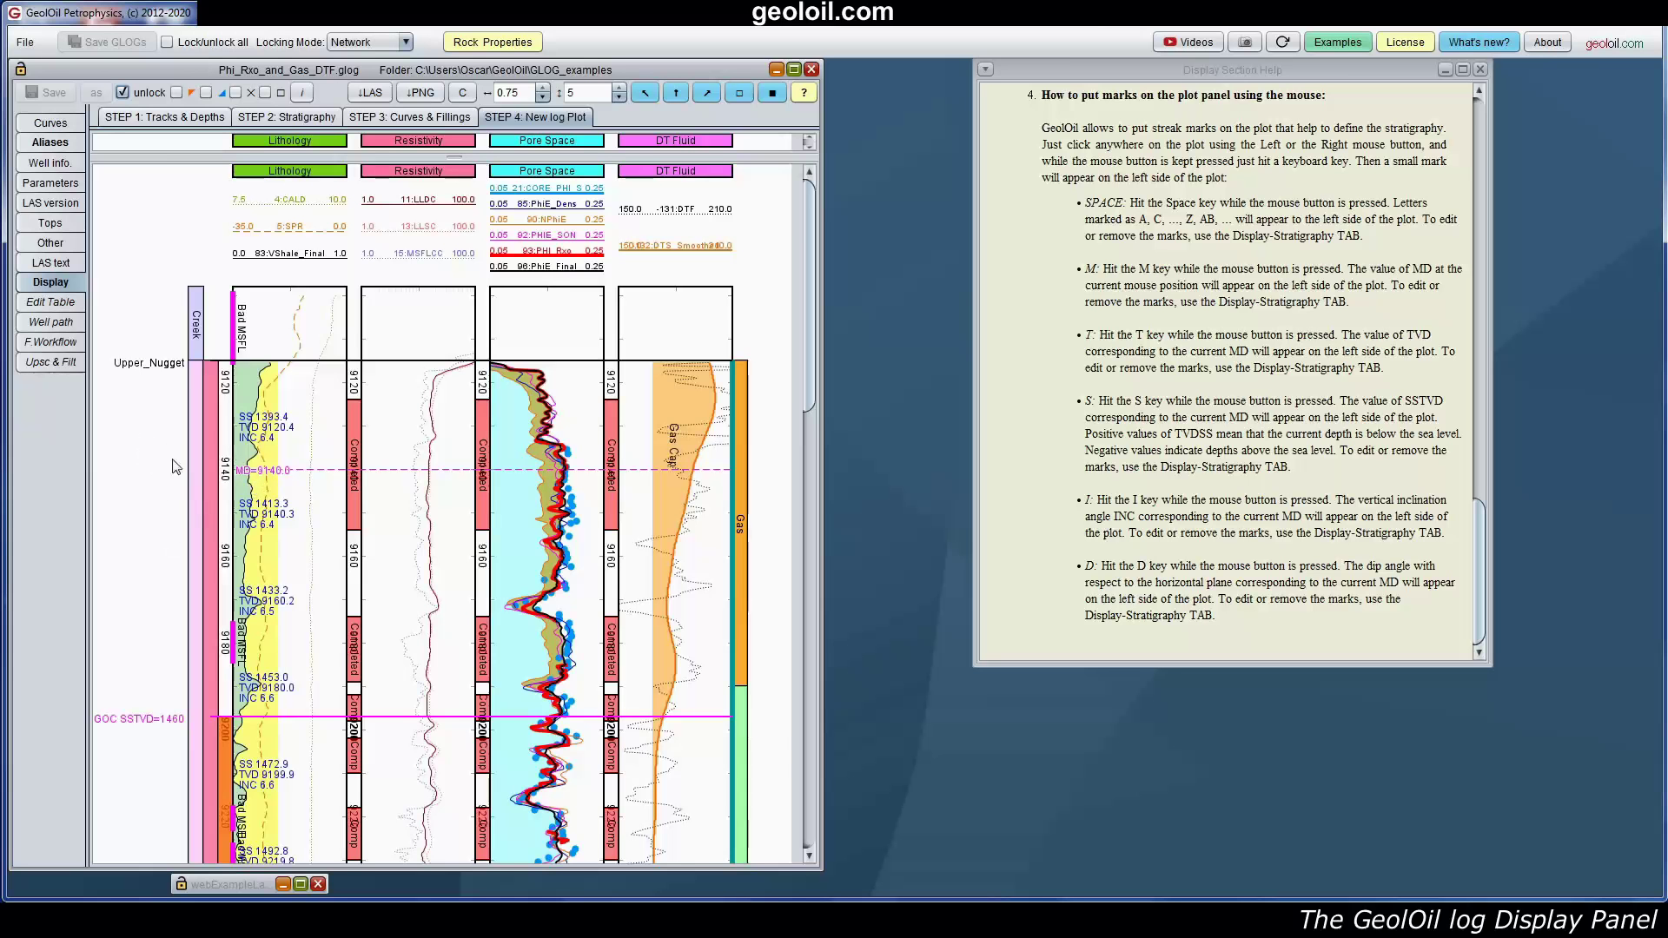
pyautogui.moveTo(169, 511); pyautogui.dragTo(183, 751)
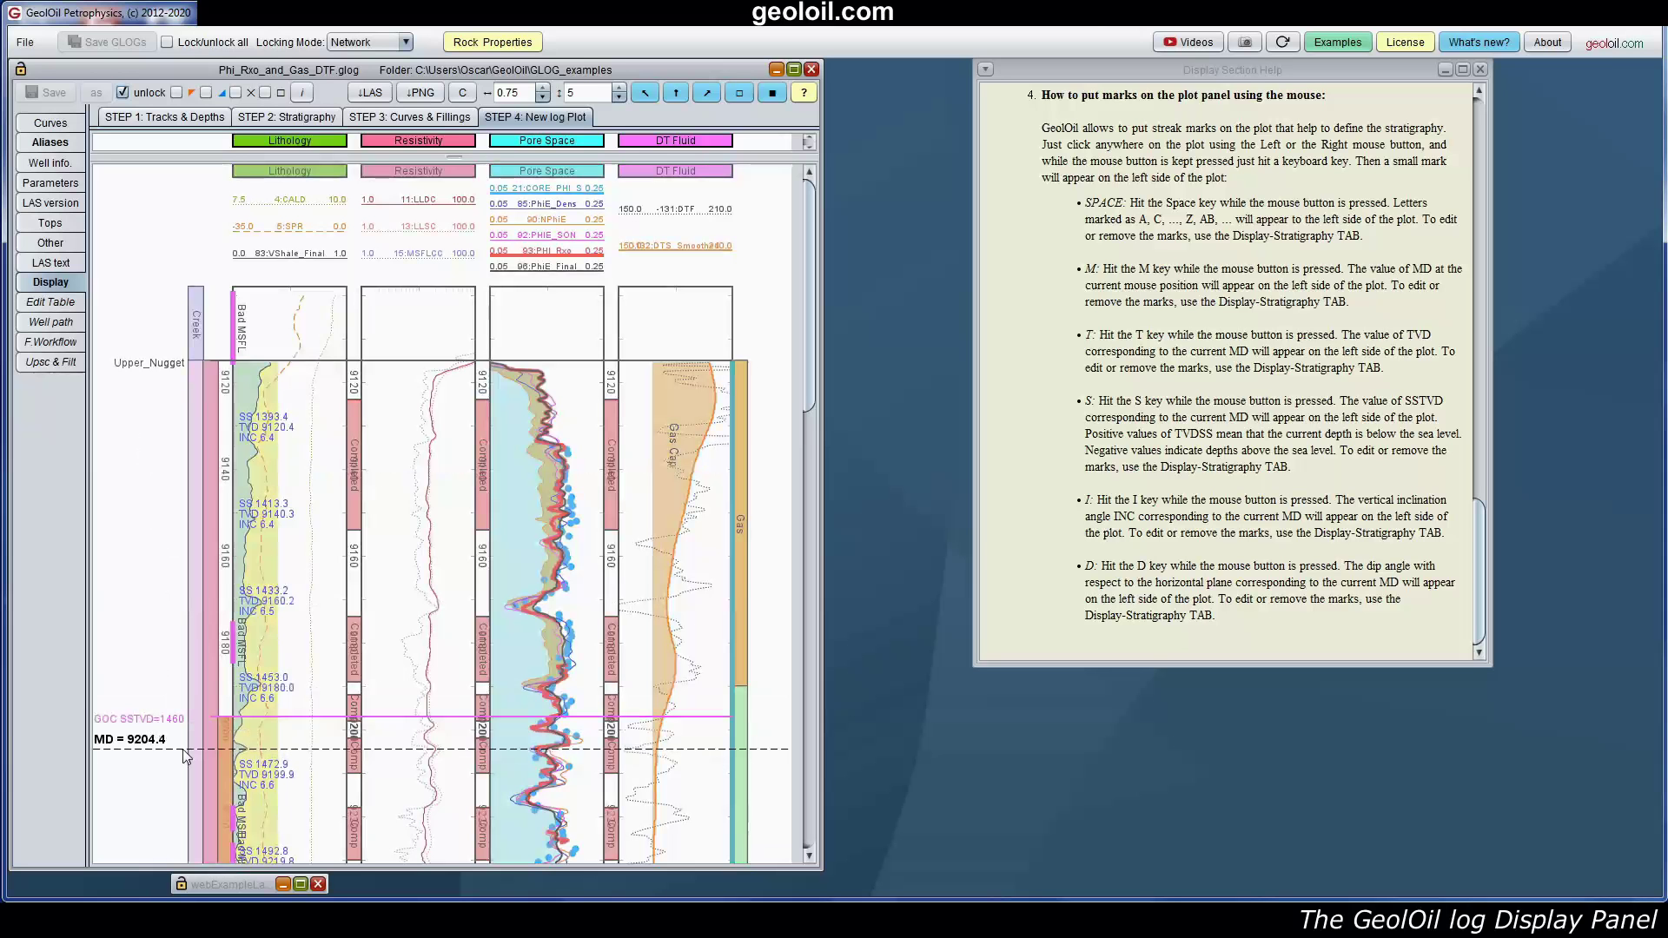
pyautogui.moveTo(185, 754); pyautogui.dragTo(186, 755)
pyautogui.press('t')
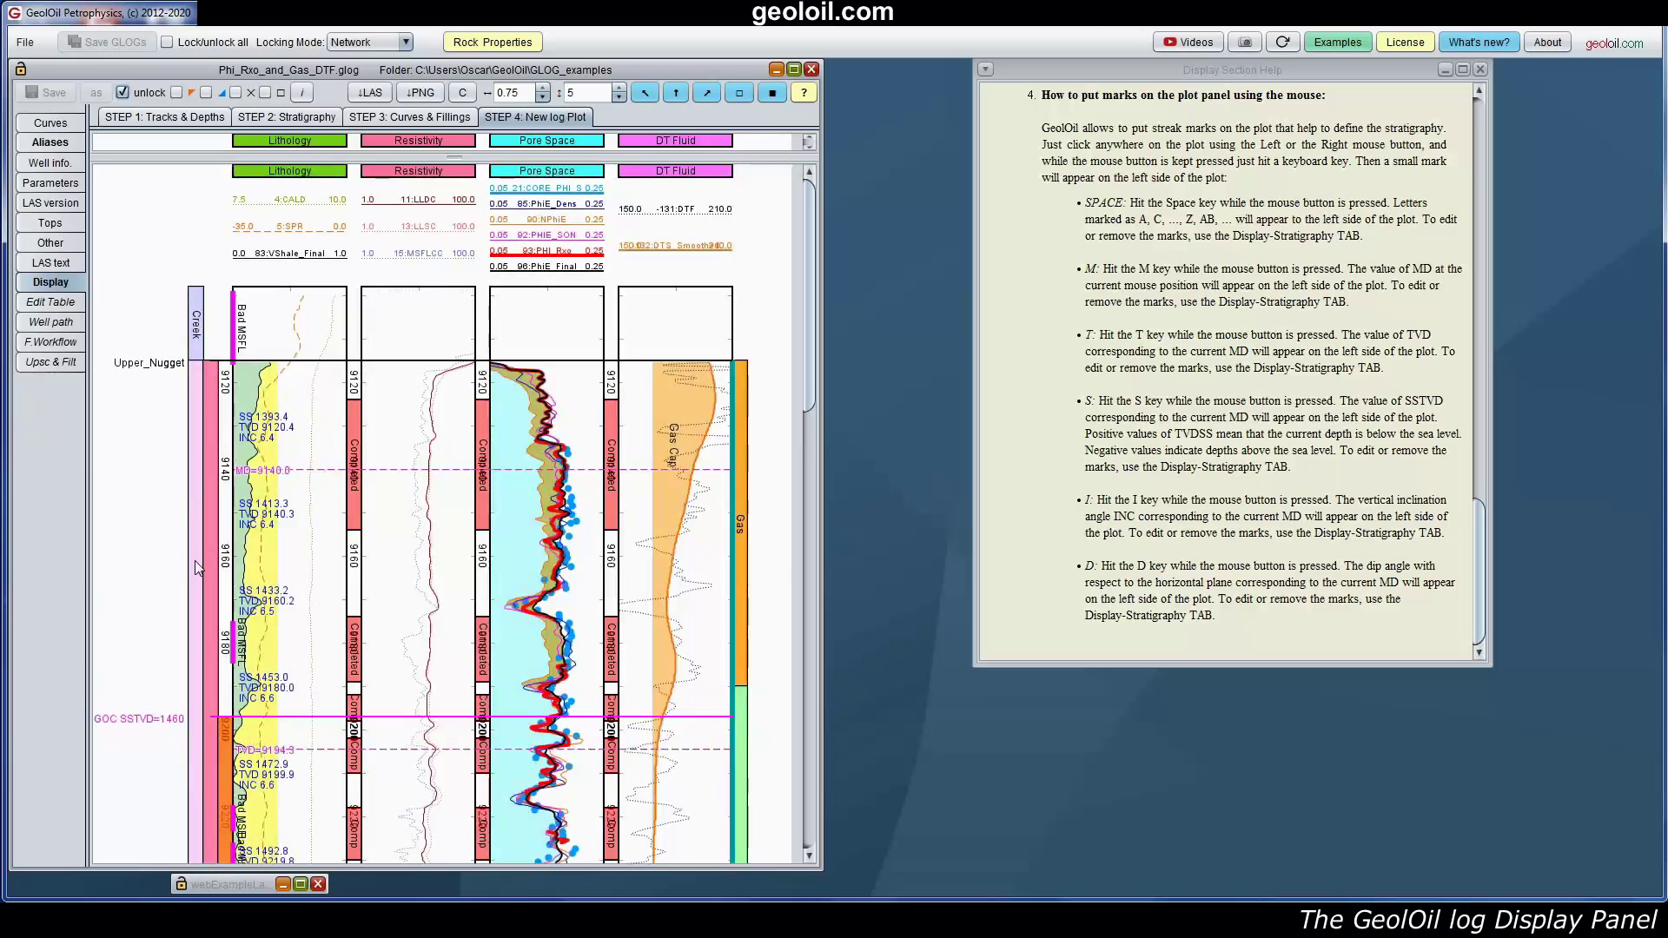
# Step: Add an SS-TVD mark at about MD 9170, an inclination mark at about 9136.2 and a dip mark at about 9189.6
pyautogui.moveTo(198, 569); pyautogui.dragTo(195, 599)
pyautogui.press('s')
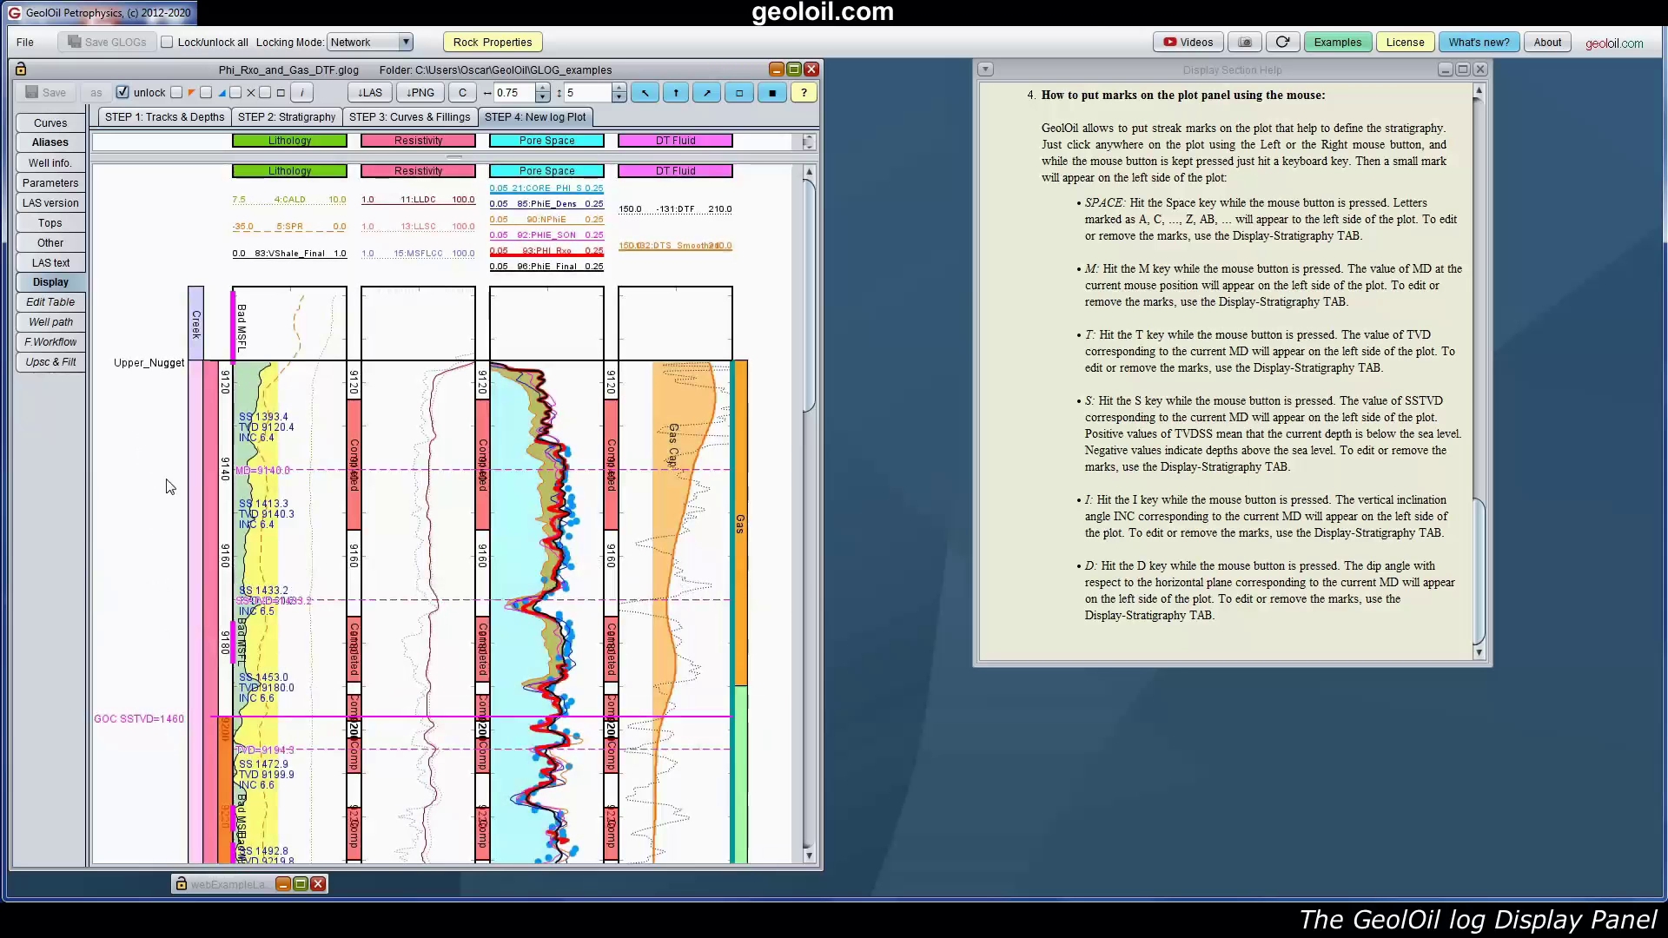
pyautogui.moveTo(165, 478)
pyautogui.mouseDown()
pyautogui.moveTo(168, 501)
pyautogui.moveTo(168, 460)
pyautogui.mouseUp()
pyautogui.press('i')
pyautogui.moveTo(167, 674); pyautogui.dragTo(167, 686)
pyautogui.press('d')
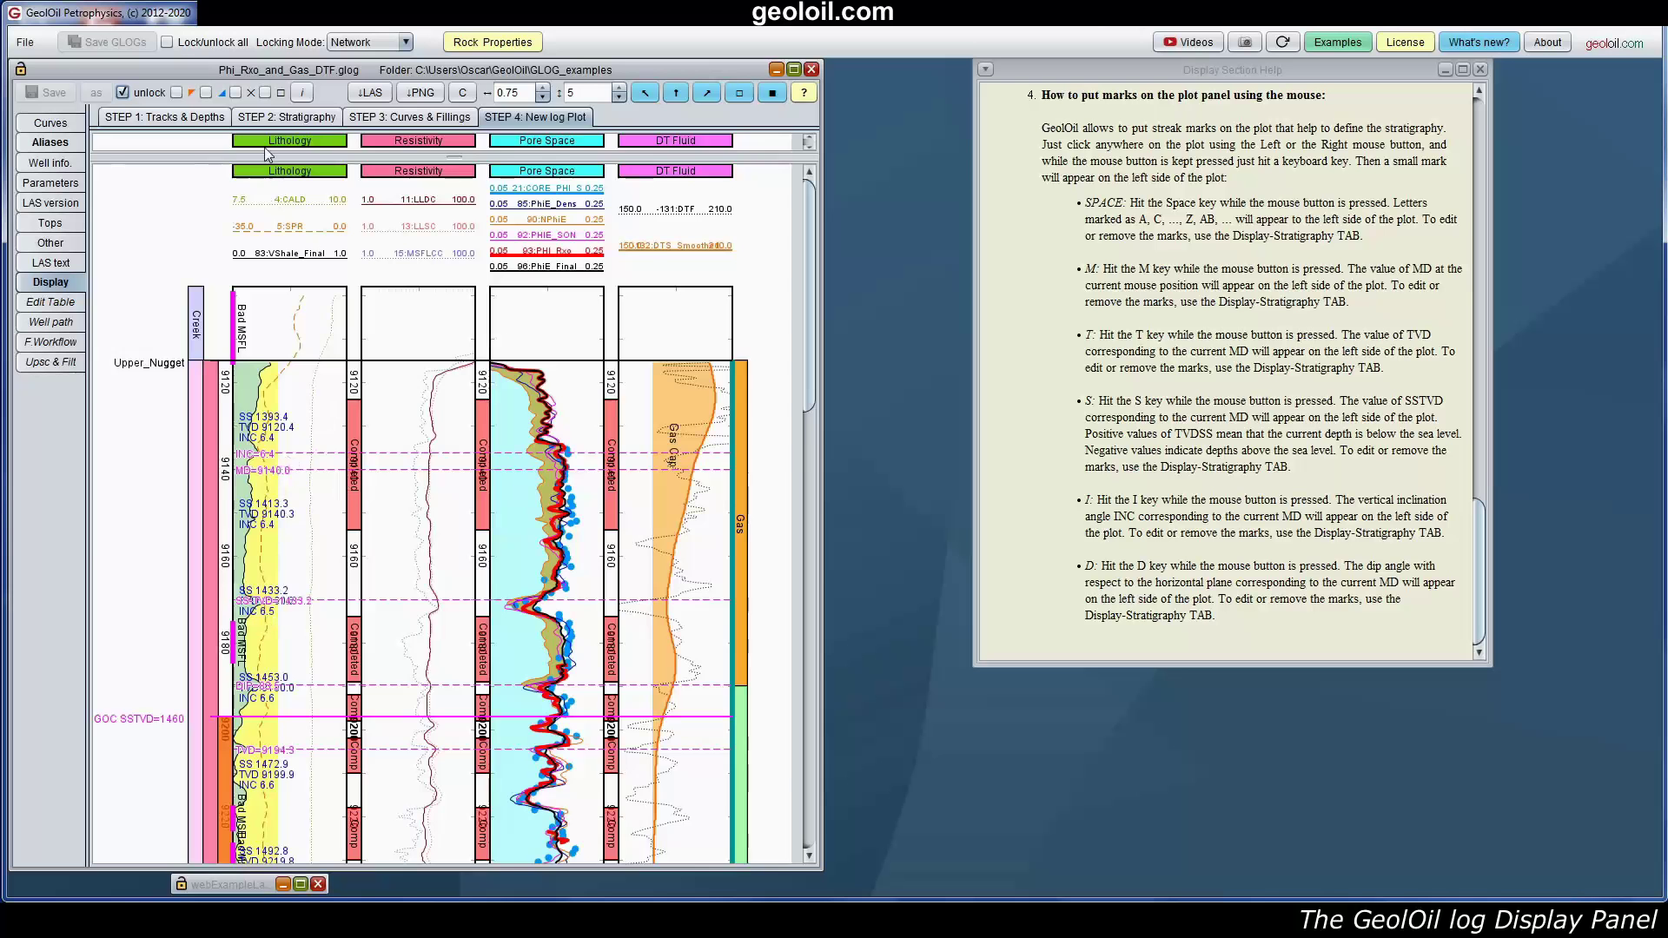
# Step: Set the zone type of the dip mark in the last stratigraphy row to Marker
pyautogui.click(286, 116)
pyautogui.scroll(-10, 654, 575)
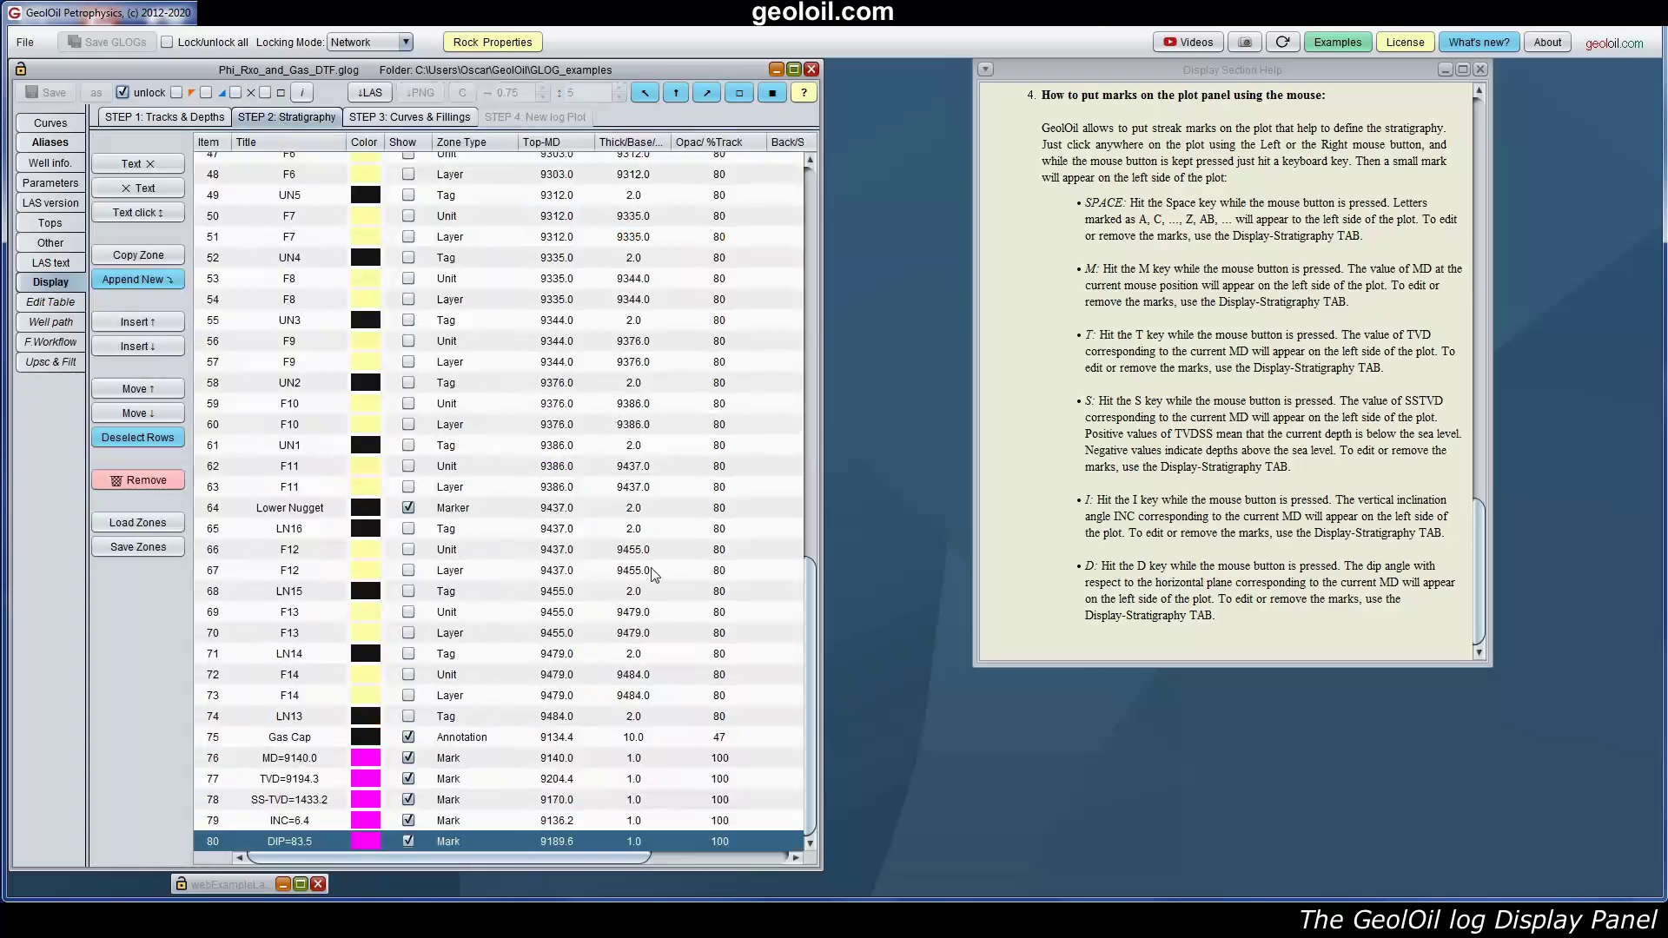
pyautogui.click(453, 842)
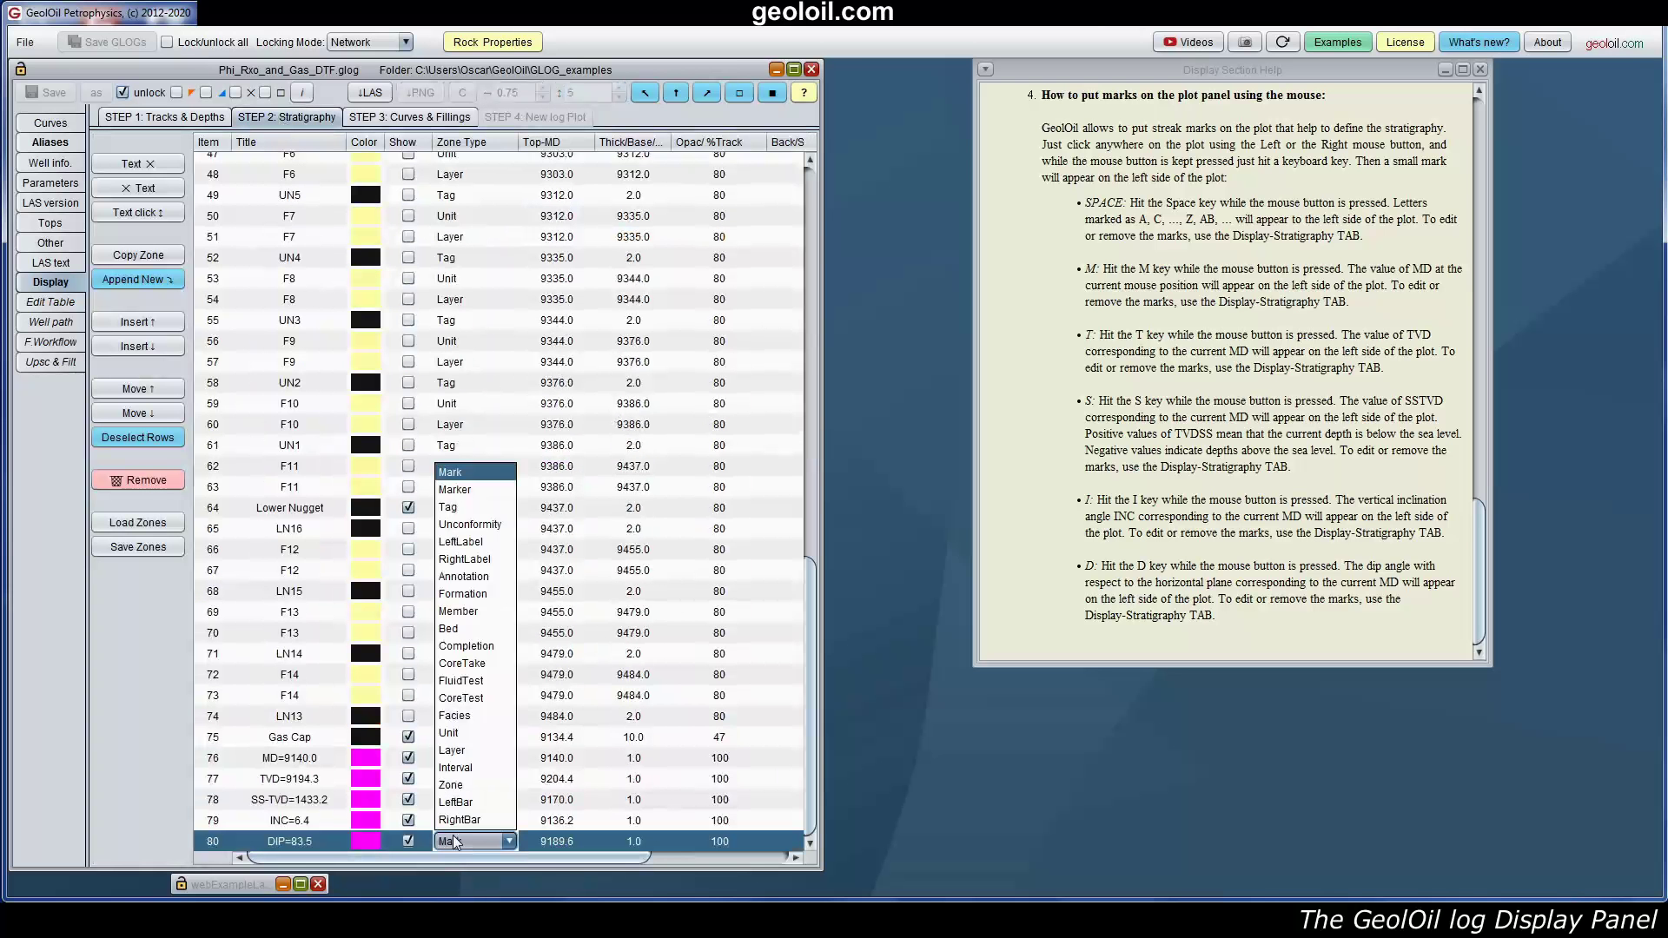
pyautogui.click(488, 489)
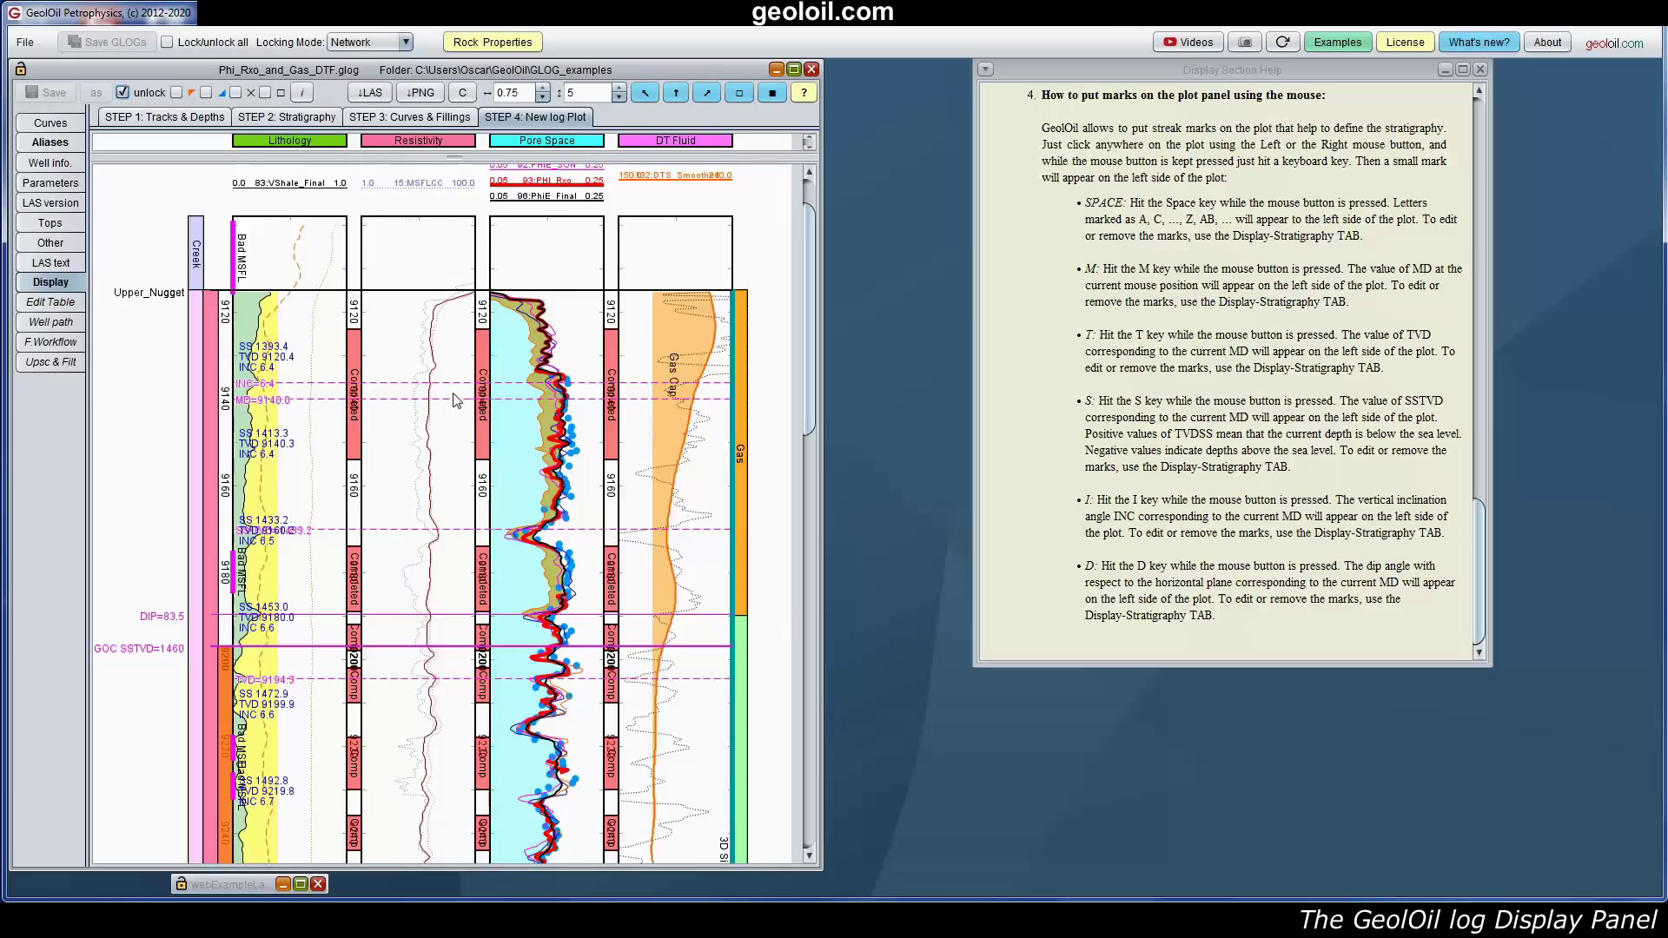
# Step: Change the dip mark's zone type to Tag in the stratigraphy table and display the new log plot
pyautogui.click(306, 117)
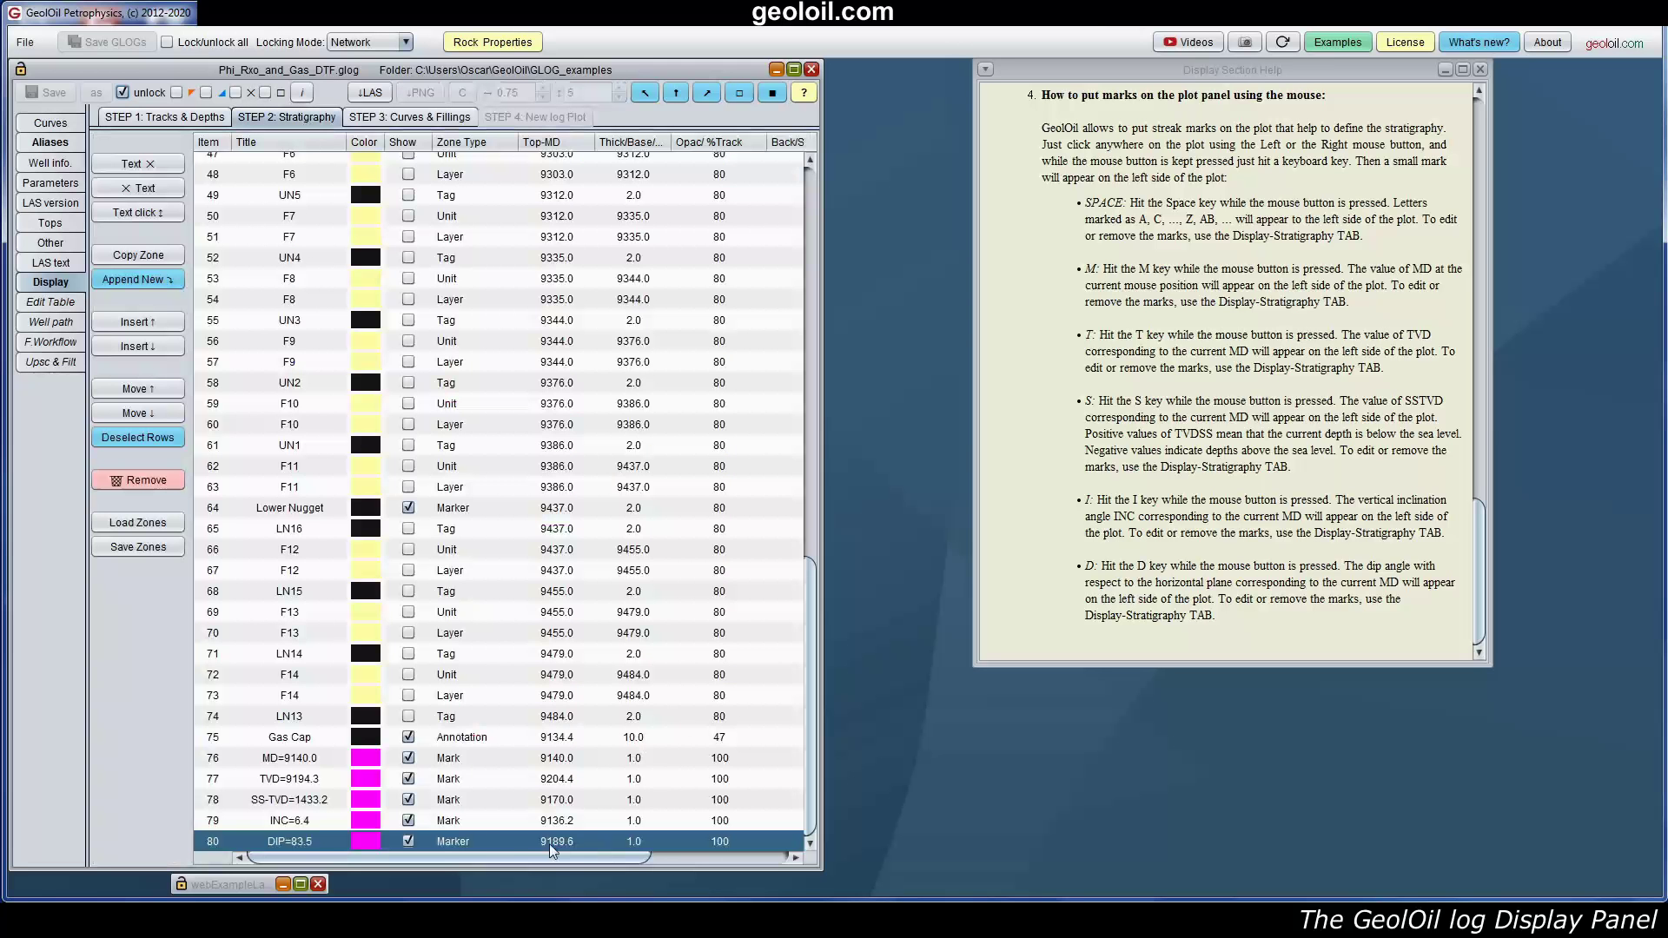
pyautogui.click(459, 839)
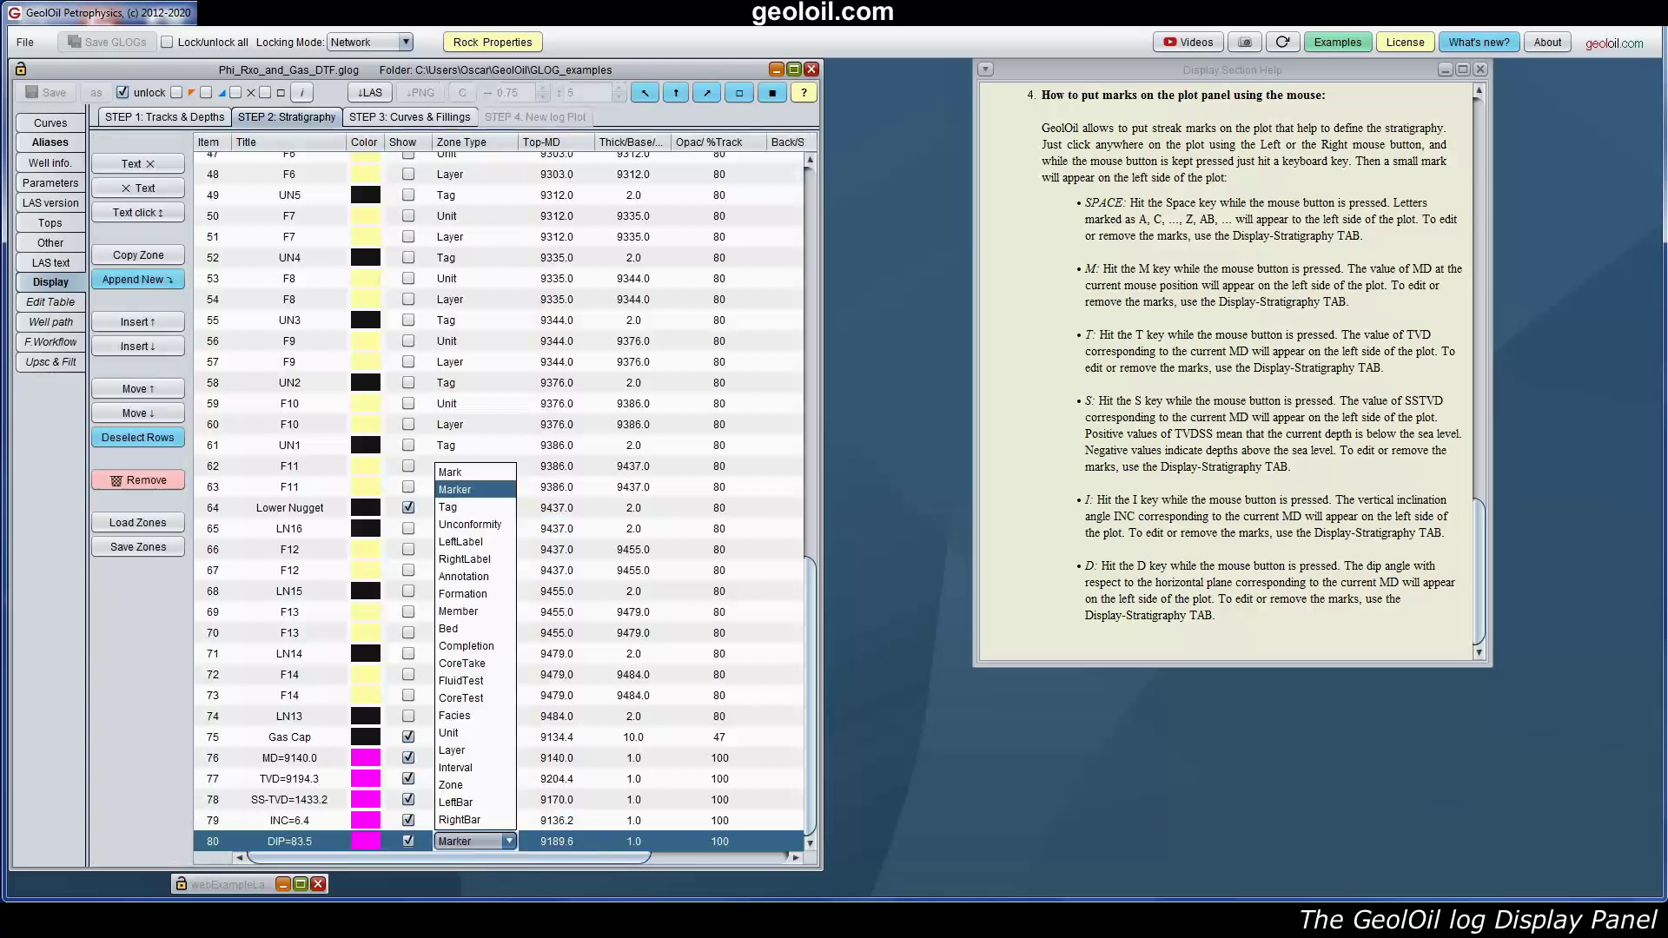
pyautogui.click(502, 507)
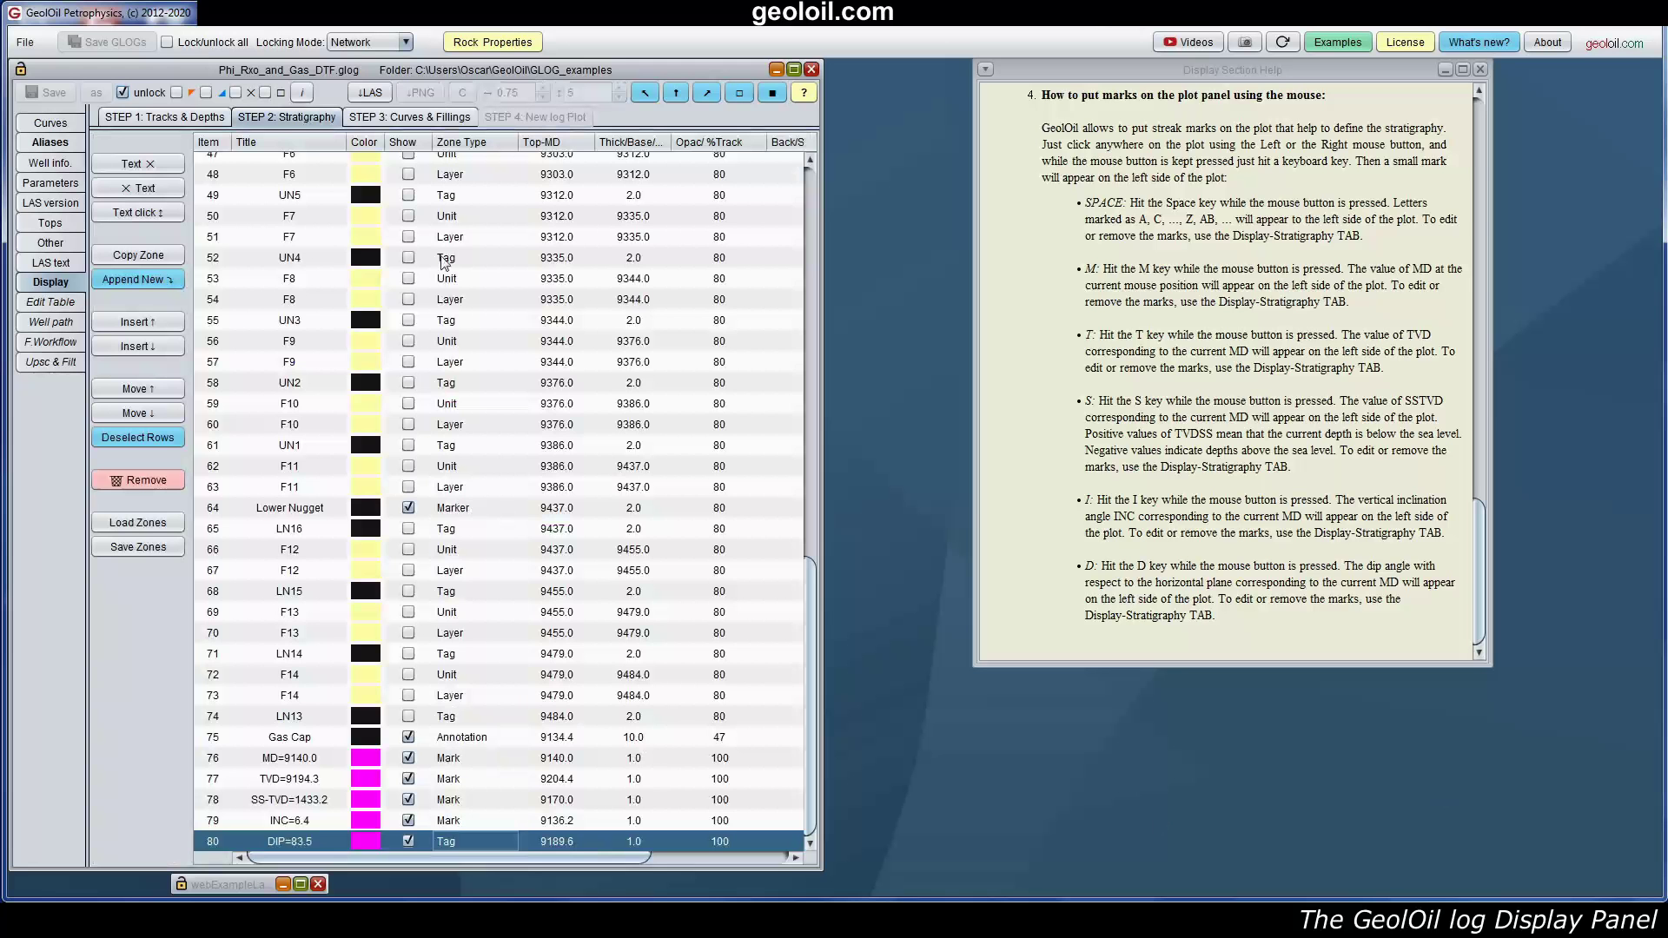
pyautogui.click(408, 117)
pyautogui.click(535, 116)
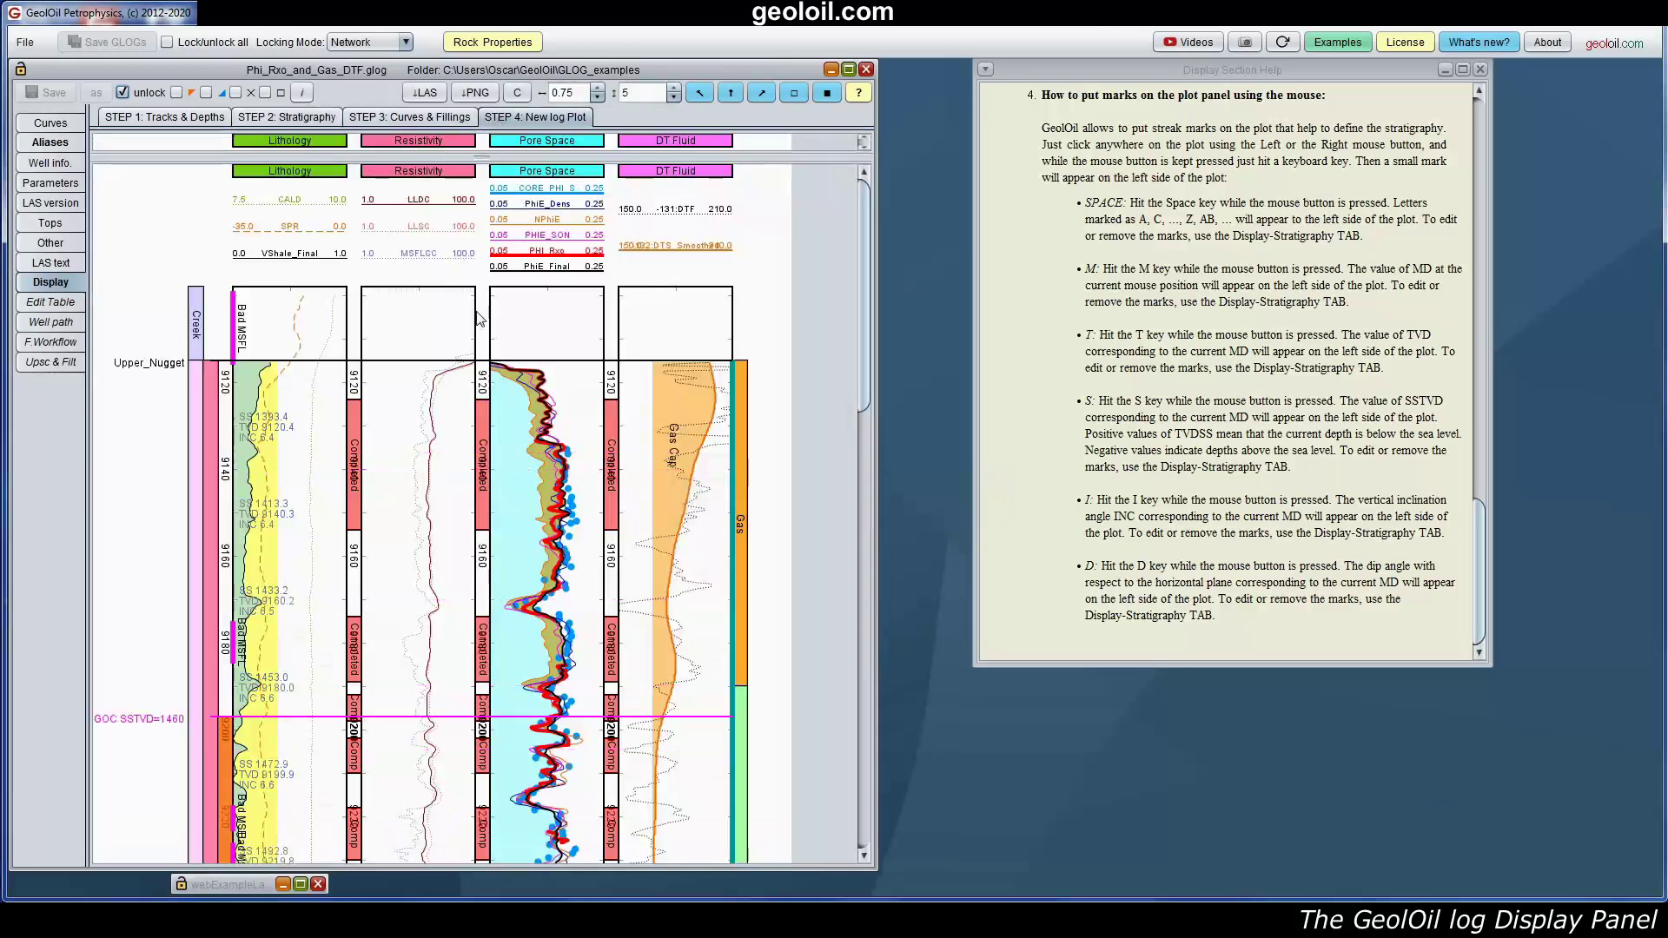
# Step: Place four lettered marks on the Phi_Rxo_and_Gas_DTF.glog plot at about MD 9140.2, 9160.6, 9165 and 9190.2
pyautogui.moveTo(160, 417); pyautogui.dragTo(152, 477)
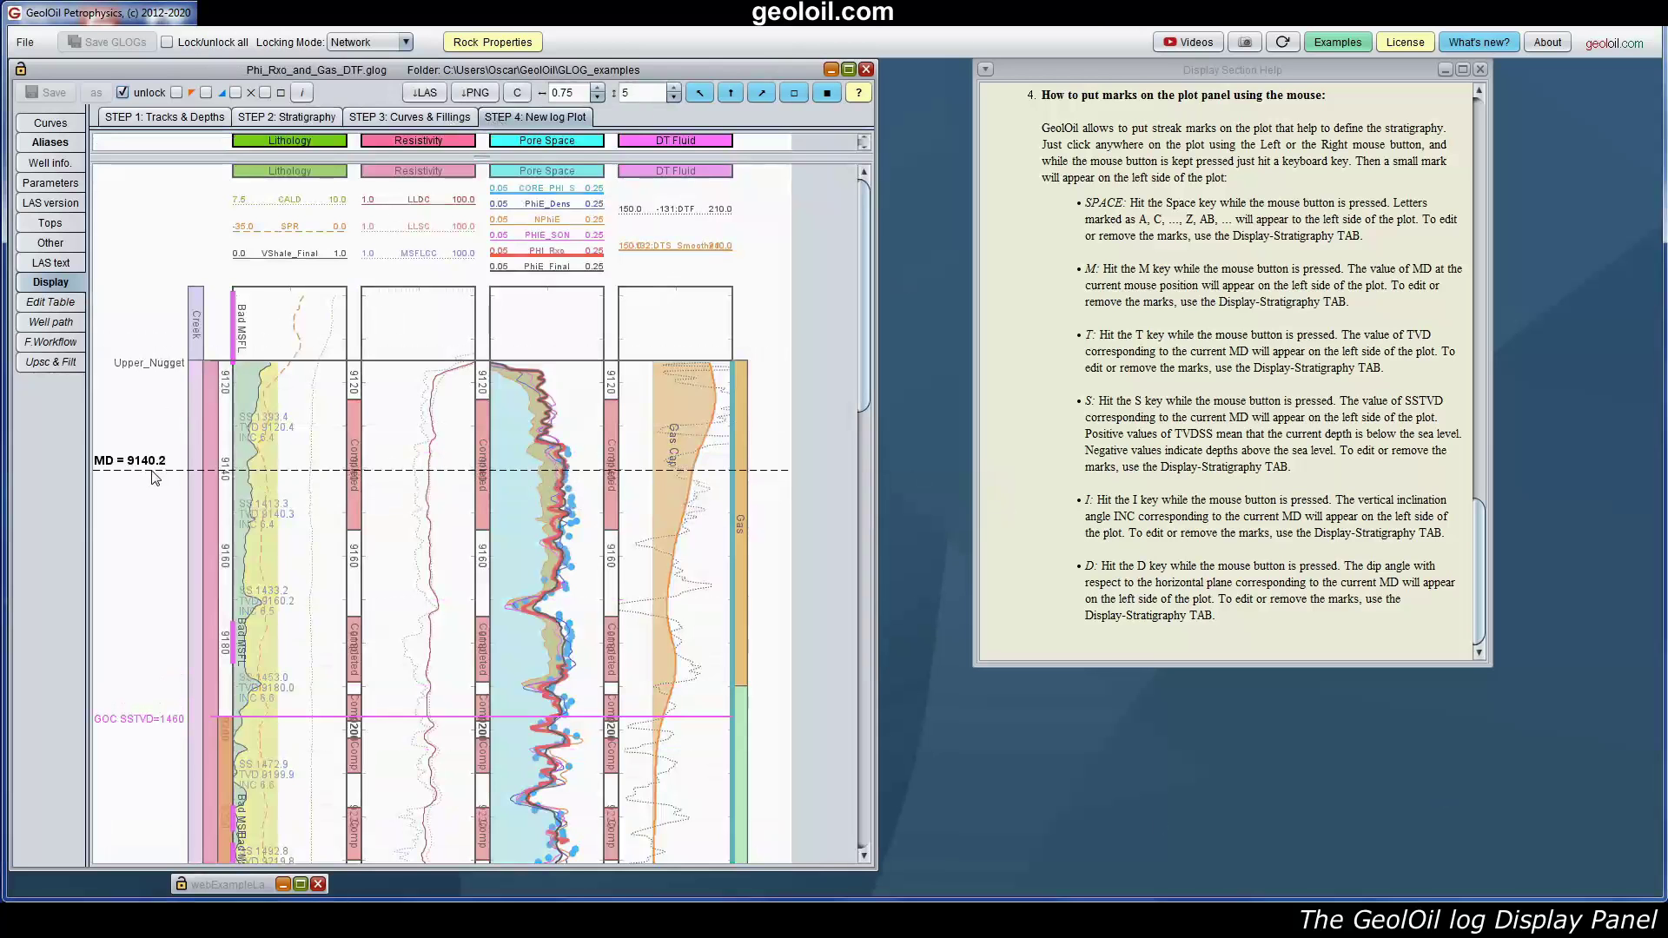
pyautogui.press('space')
pyautogui.moveTo(154, 477); pyautogui.dragTo(168, 580)
pyautogui.press('space')
pyautogui.press('space')
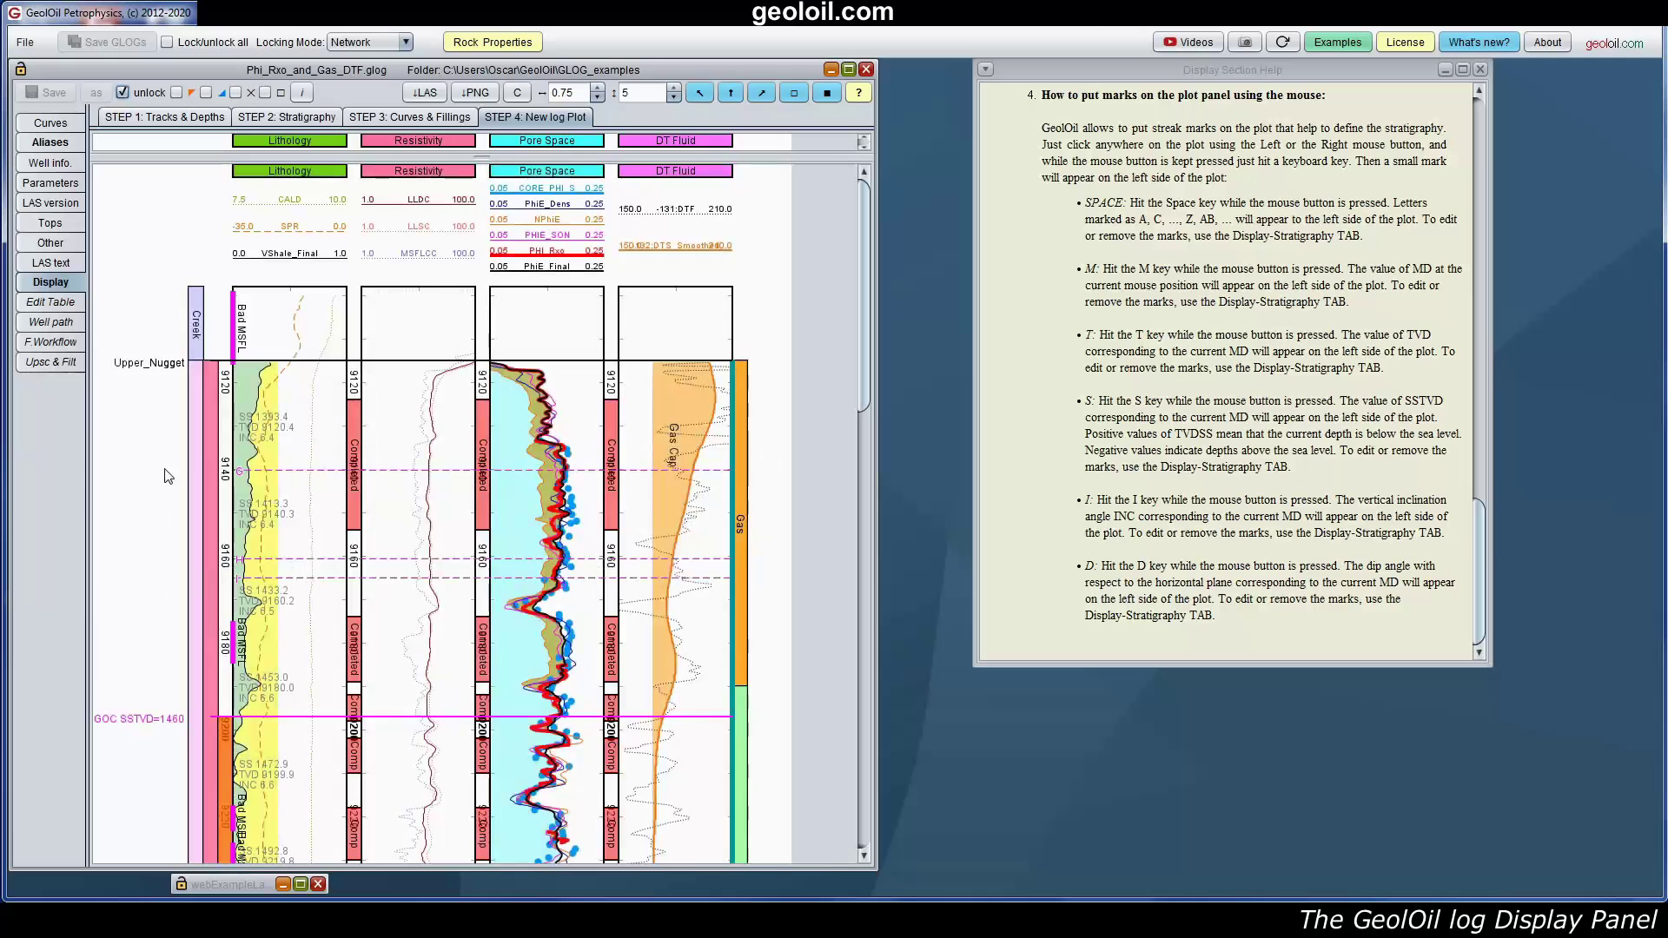
pyautogui.moveTo(166, 476); pyautogui.dragTo(175, 695)
pyautogui.press('space')
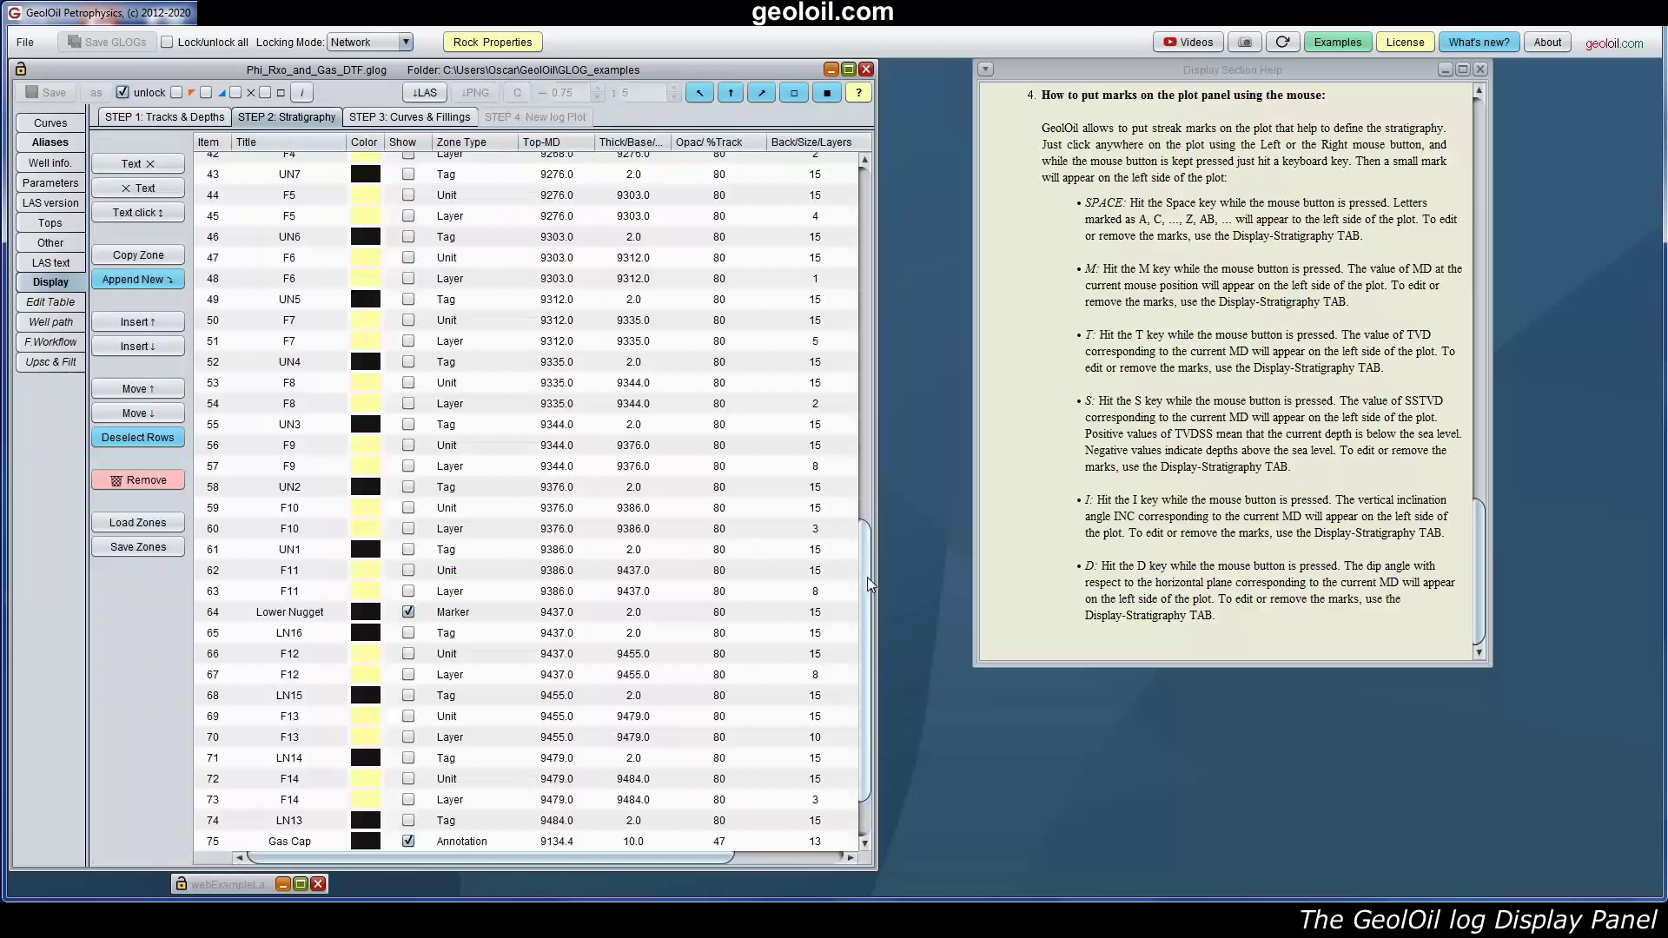
# Step: Select the four lettered marks in rows 76 to 79 of the stratigraphy table
pyautogui.moveTo(867, 577); pyautogui.dragTo(865, 686)
pyautogui.click(213, 779)
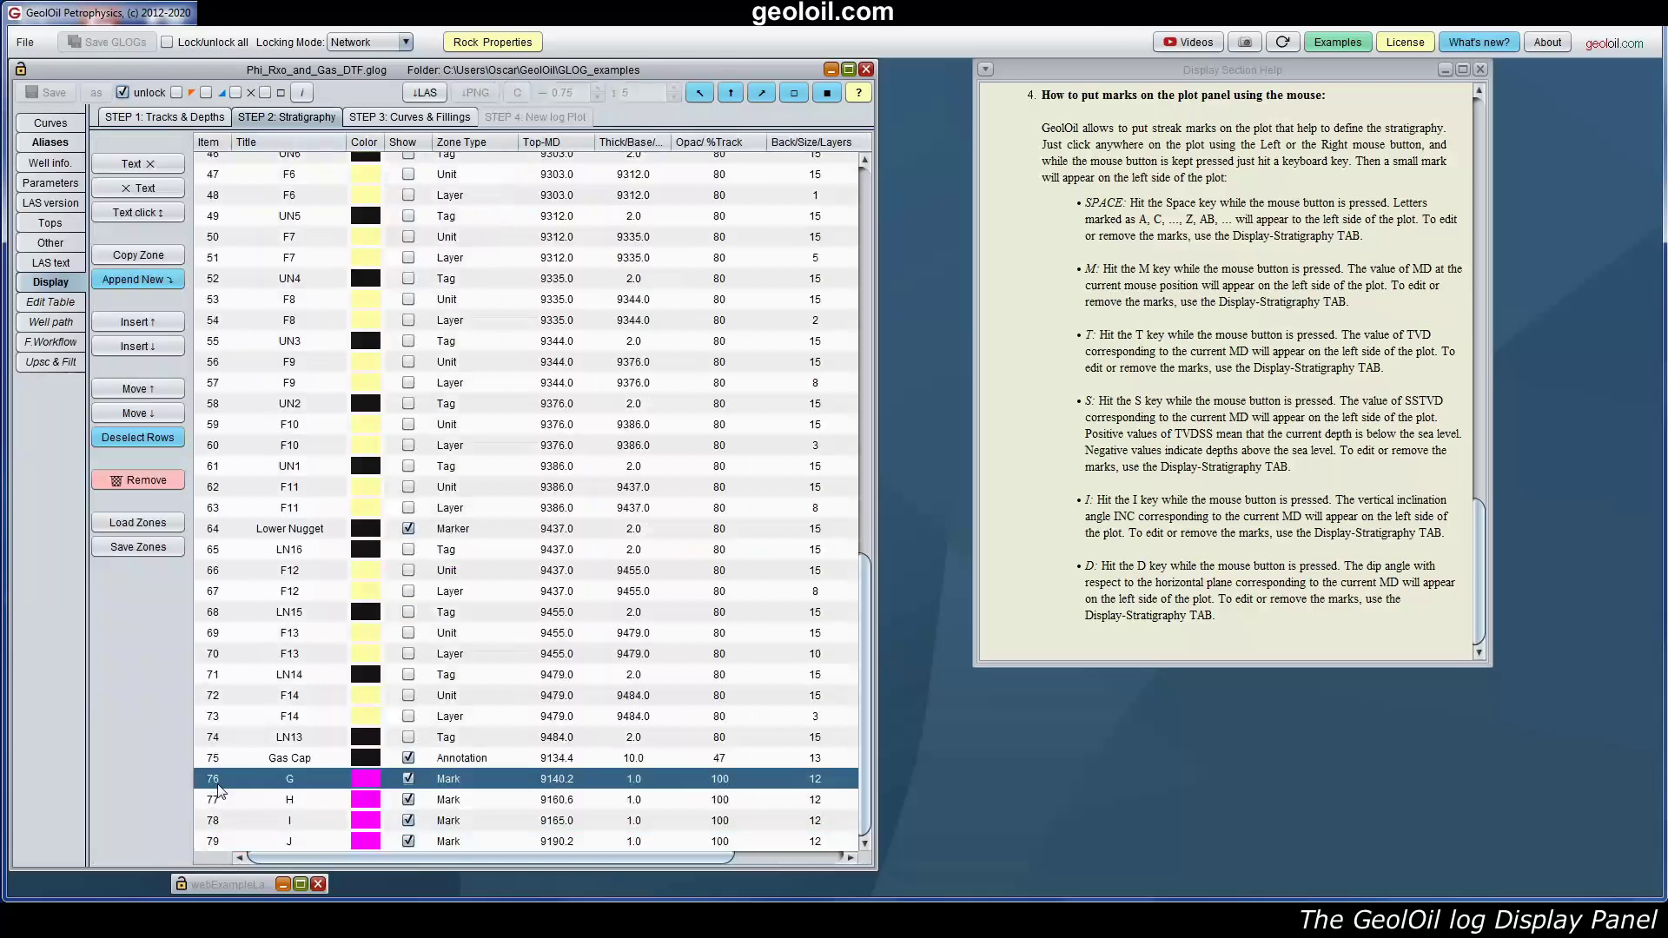
pyautogui.keyDown('shift'); pyautogui.click(219, 841); pyautogui.keyUp('shift')
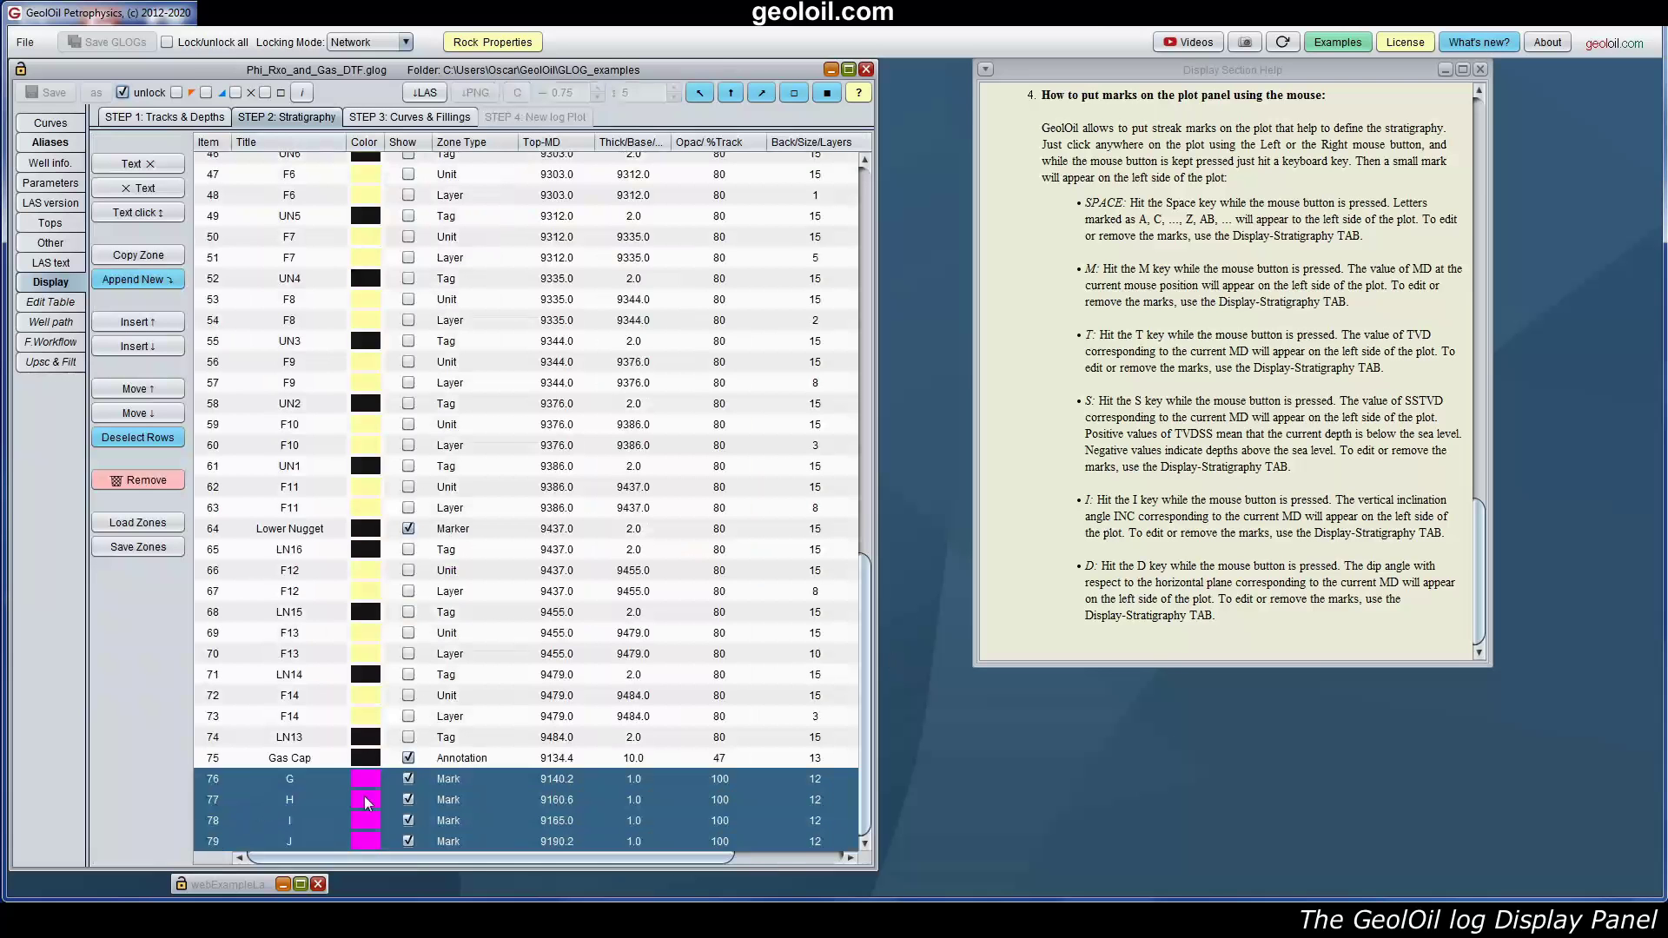